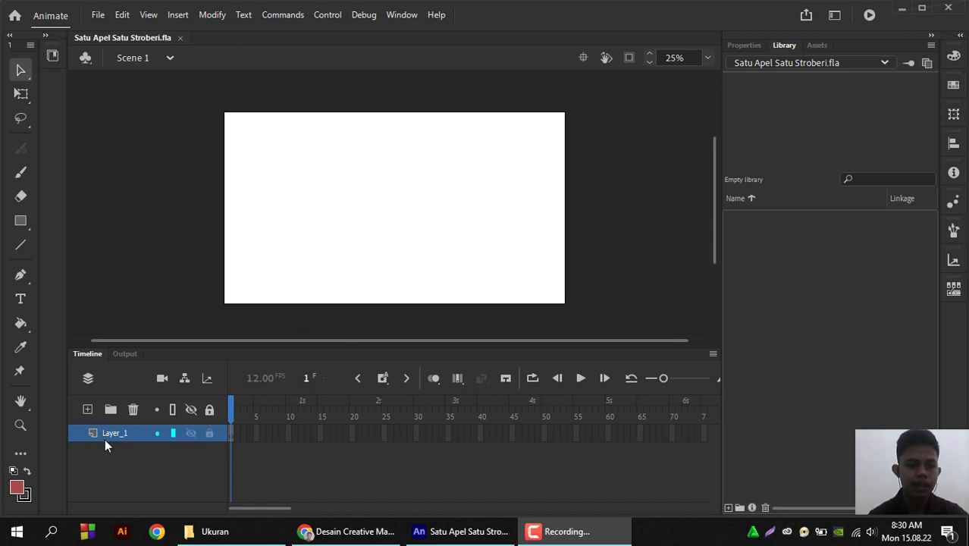
# Rename Layer_1 as Latar
pyautogui.doubleClick(124, 432)
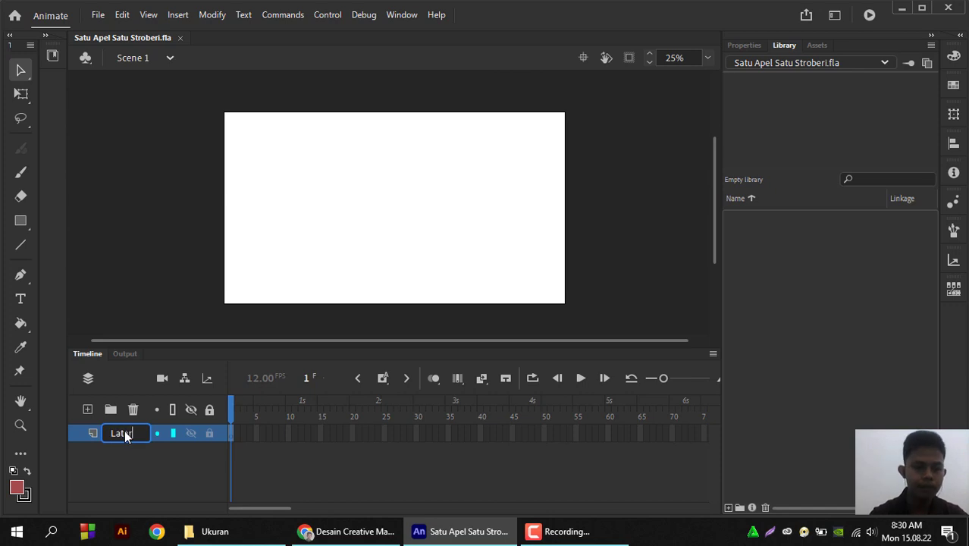
pyautogui.press('Return')
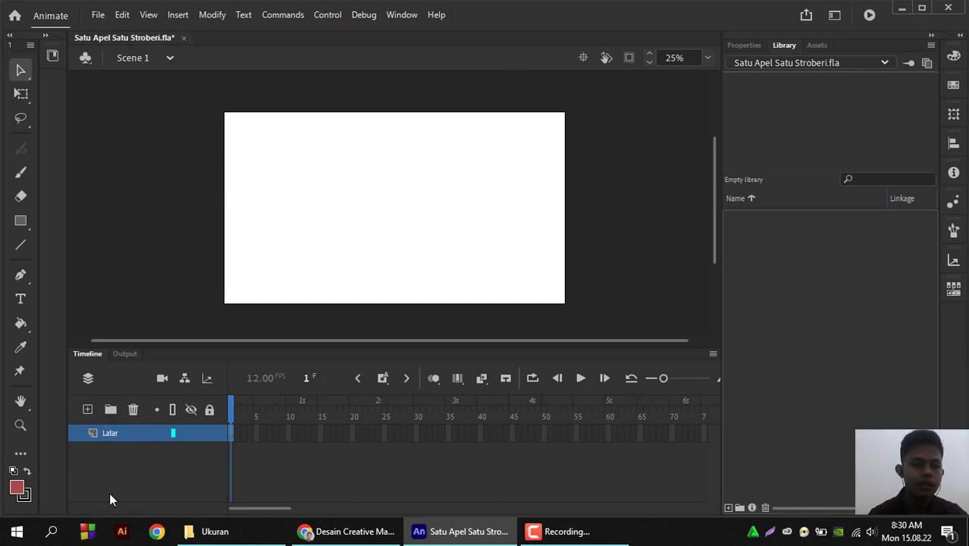
# Start an import to the library and select Latar Monyet.ai in the File Aset folder
pyautogui.click(98, 16)
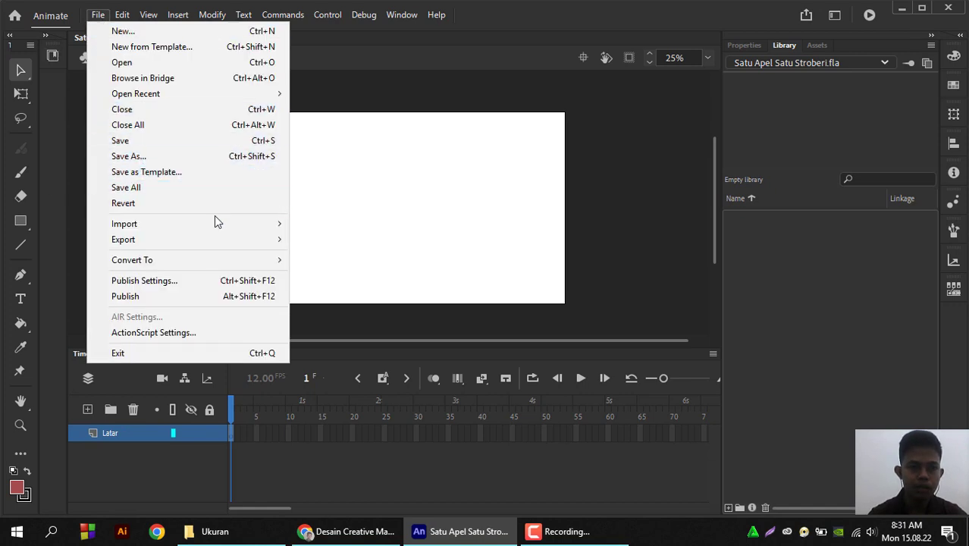
pyautogui.moveTo(251, 222)
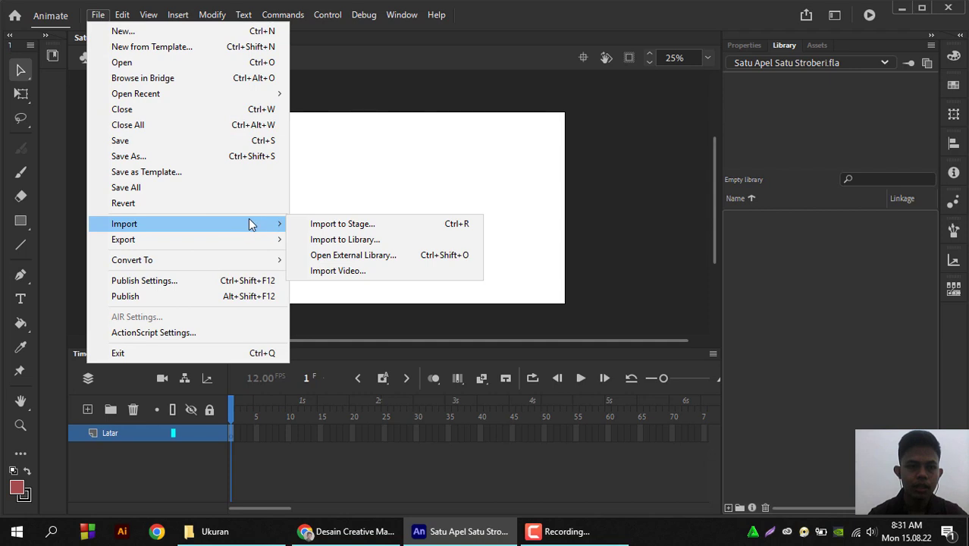
pyautogui.click(345, 239)
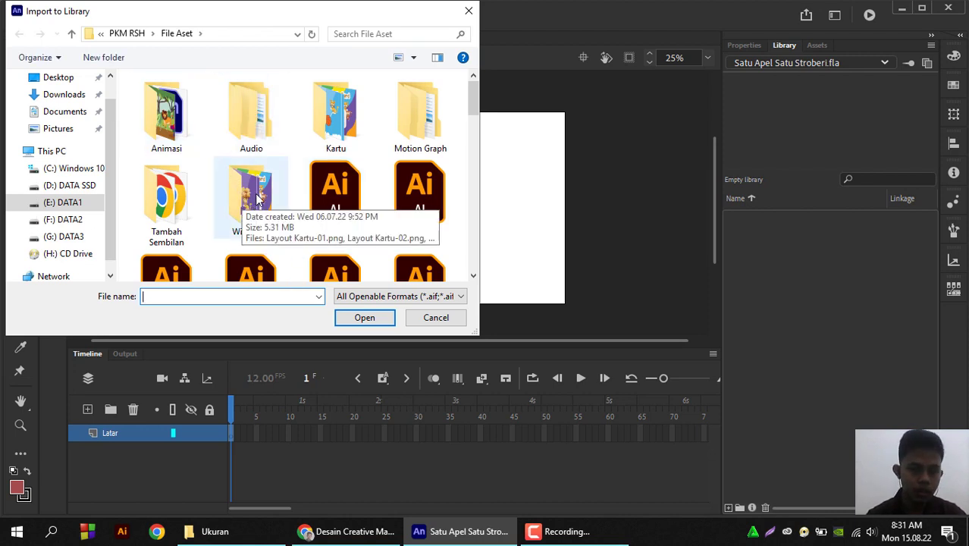
pyautogui.scroll(-6, 285, 171)
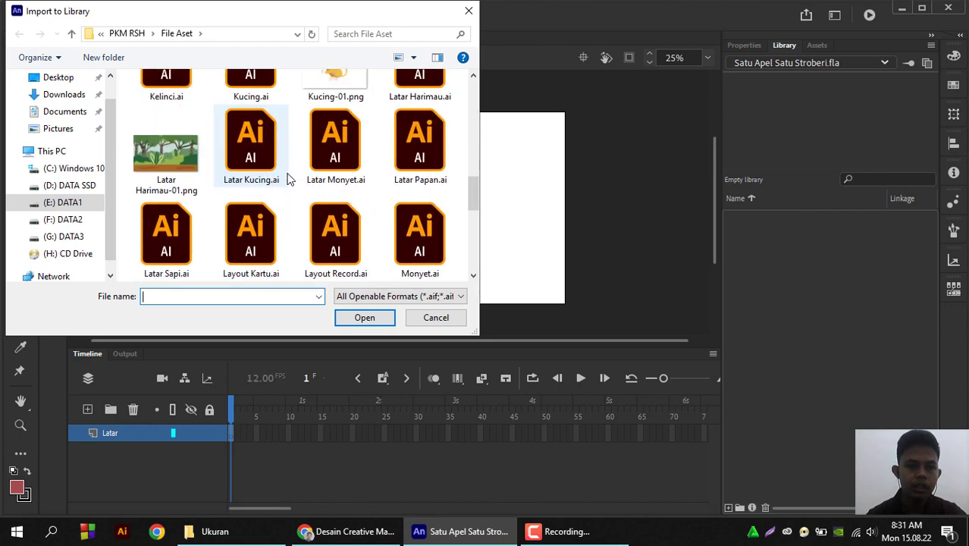
pyautogui.scroll(-3, 287, 178)
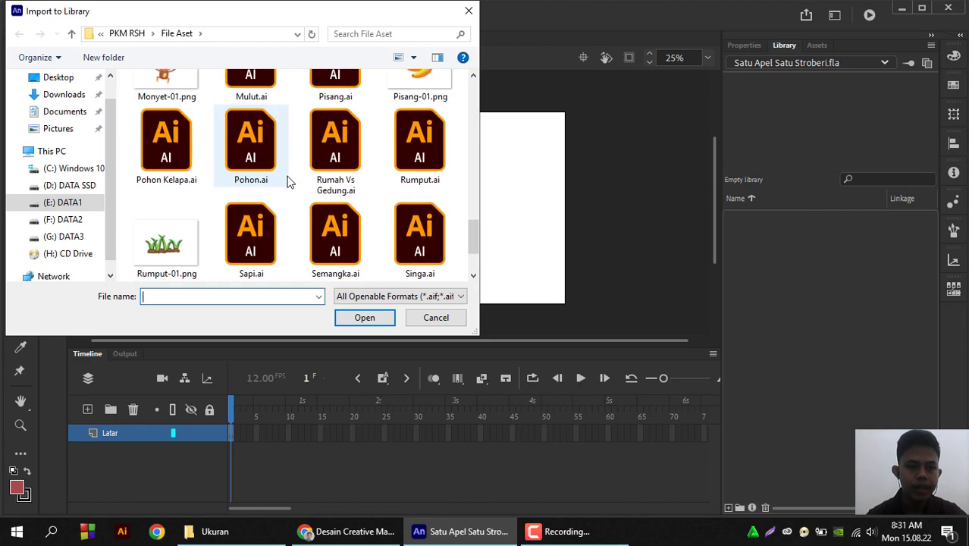
pyautogui.scroll(-1, 288, 180)
pyautogui.scroll(6, 288, 181)
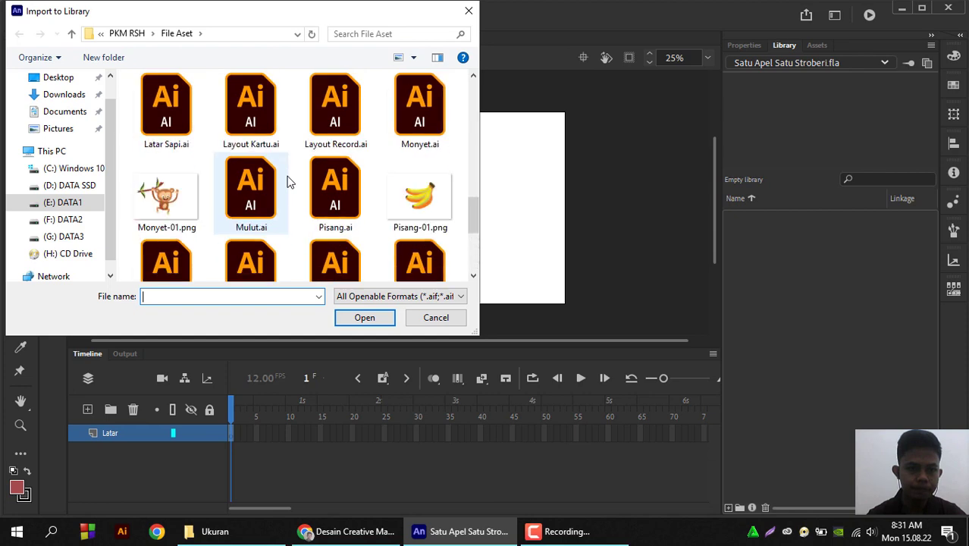
pyautogui.scroll(-1, 287, 181)
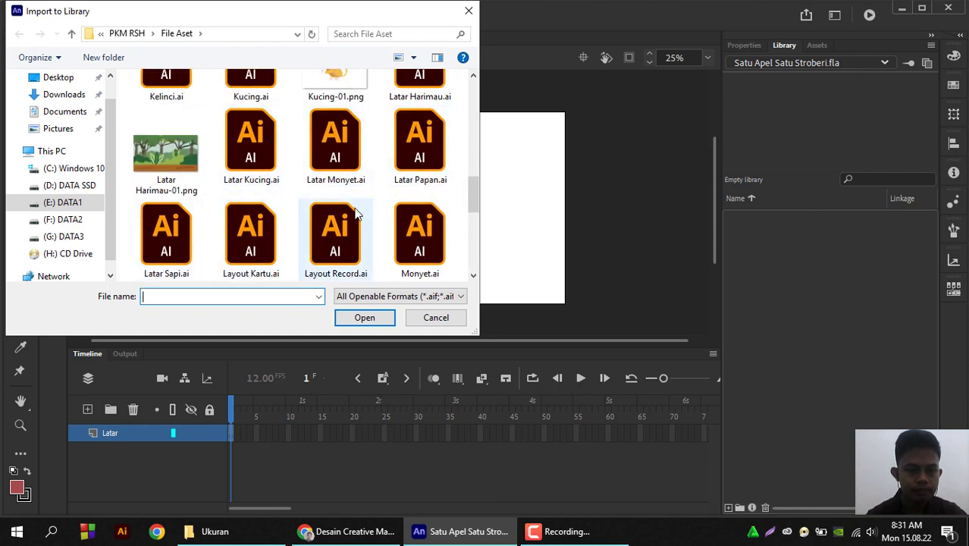
pyautogui.click(338, 152)
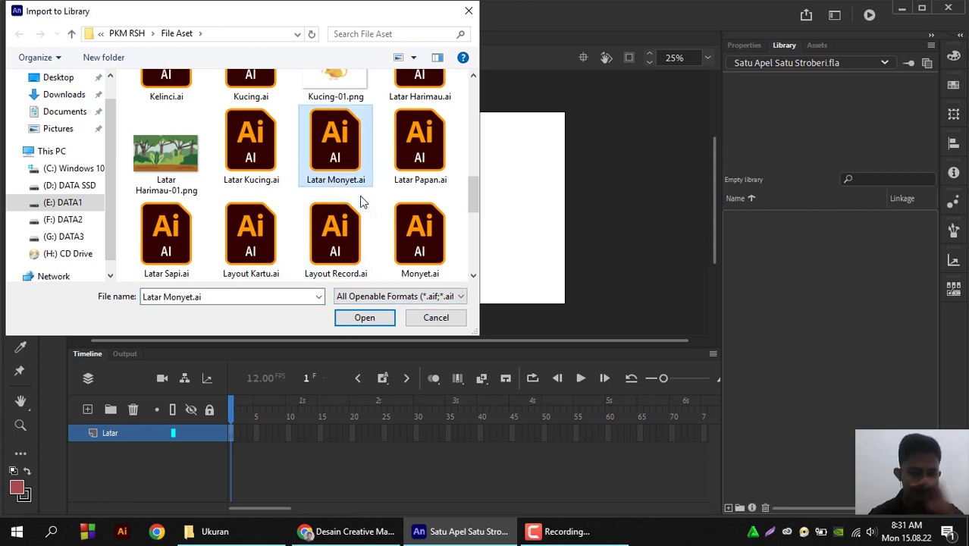
# Add Apel.ai and Strawberry.ai to the file selection and open the three files for import
pyautogui.scroll(10, 361, 201)
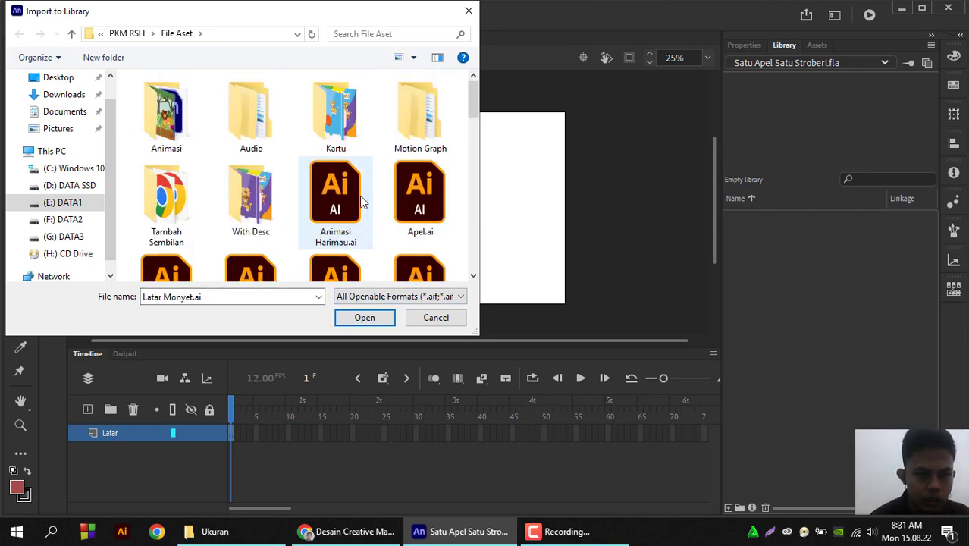
pyautogui.moveTo(229, 11); pyautogui.dragTo(270, 10)
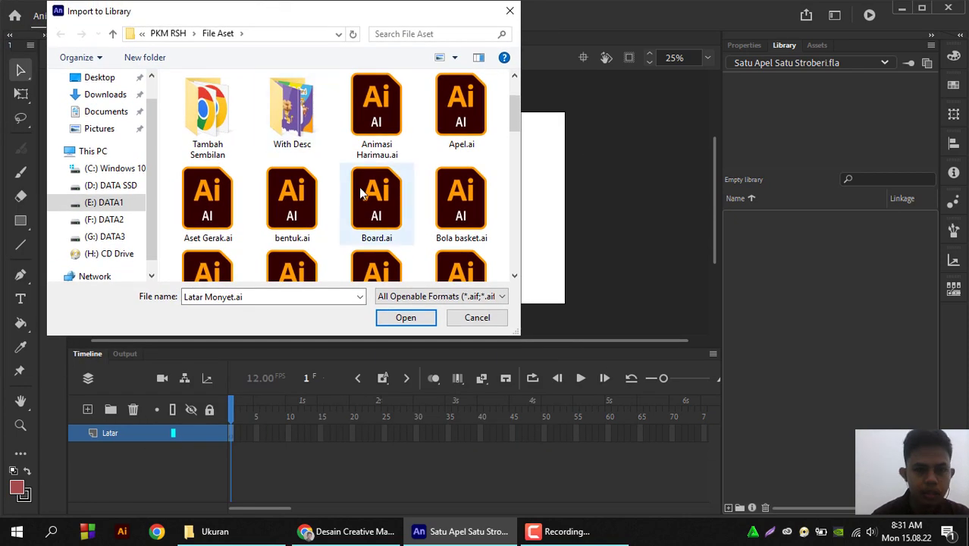
pyautogui.keyDown('ctrl'); pyautogui.click(447, 118); pyautogui.keyUp('ctrl')
pyautogui.scroll(-2, 404, 163)
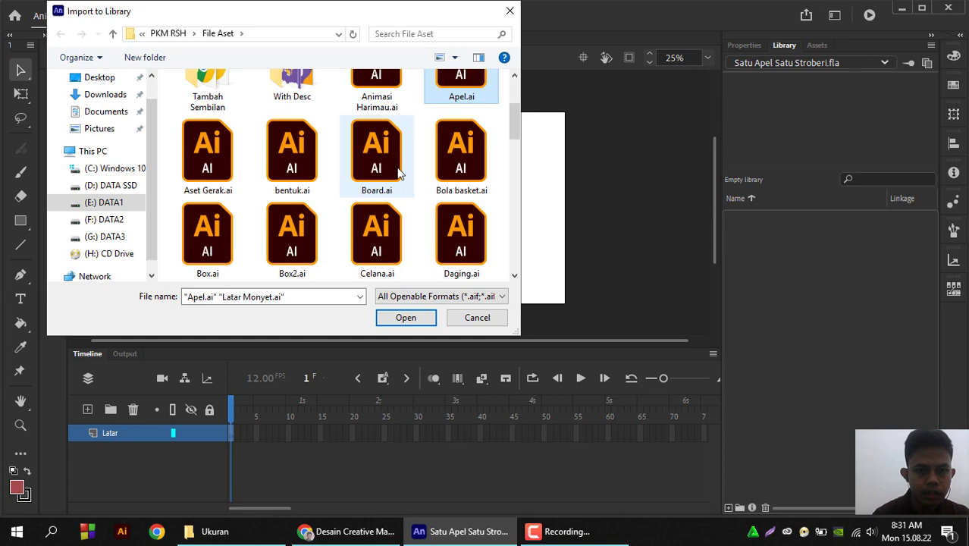
pyautogui.scroll(-2, 404, 203)
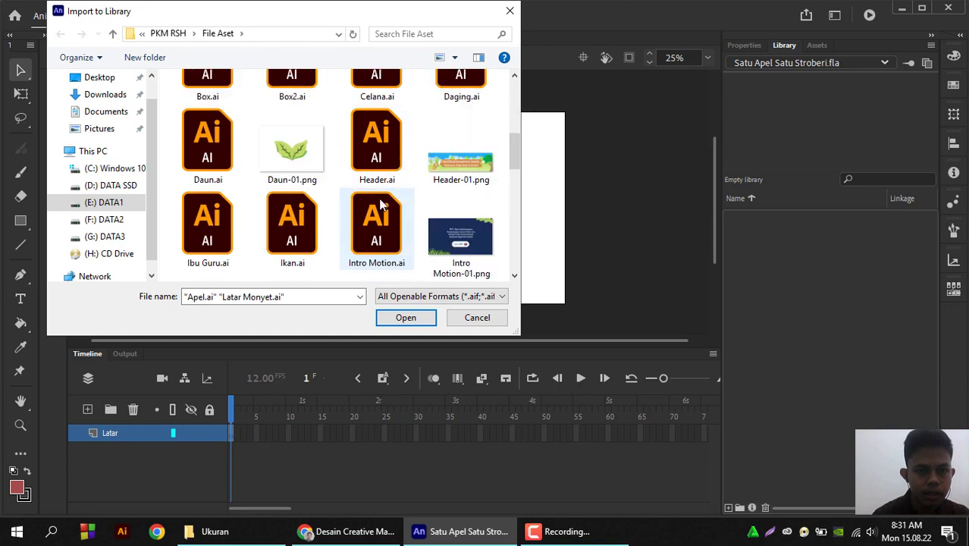
pyautogui.scroll(-5, 407, 205)
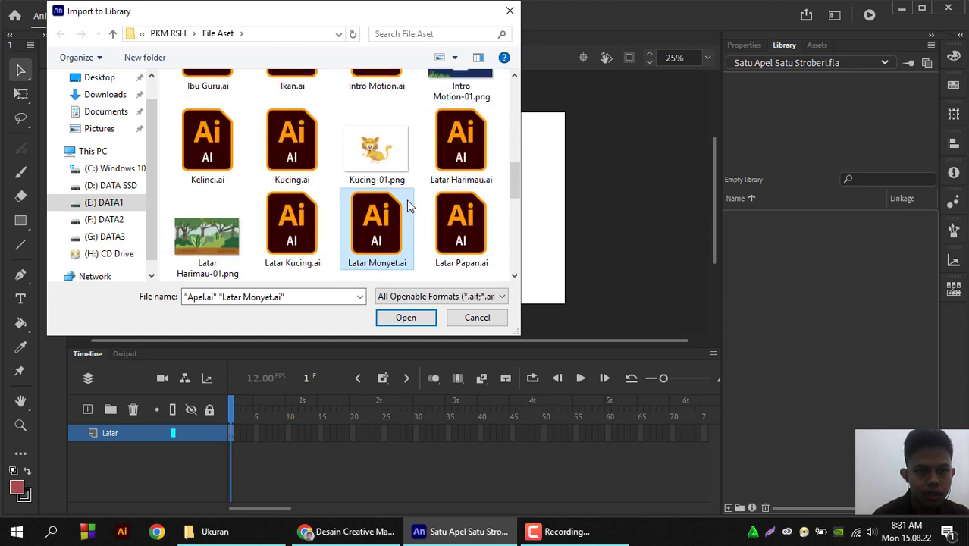
pyautogui.scroll(-4, 407, 205)
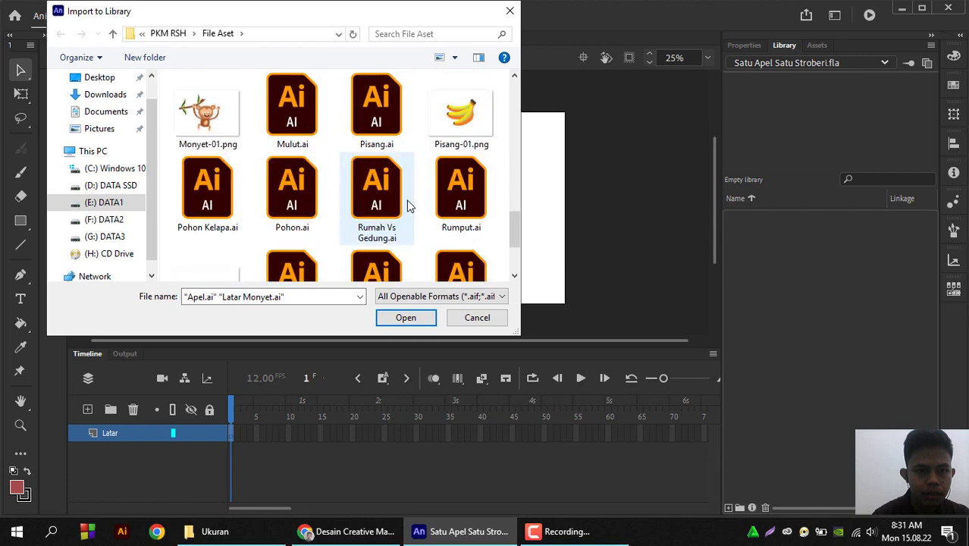
pyautogui.scroll(-2, 407, 205)
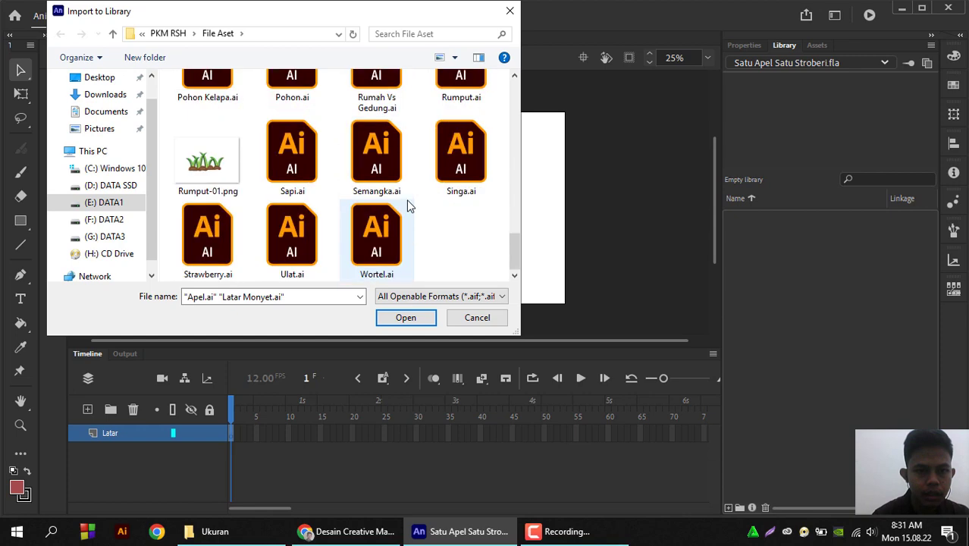
pyautogui.keyDown('ctrl'); pyautogui.click(198, 261); pyautogui.keyUp('ctrl')
pyautogui.click(405, 319)
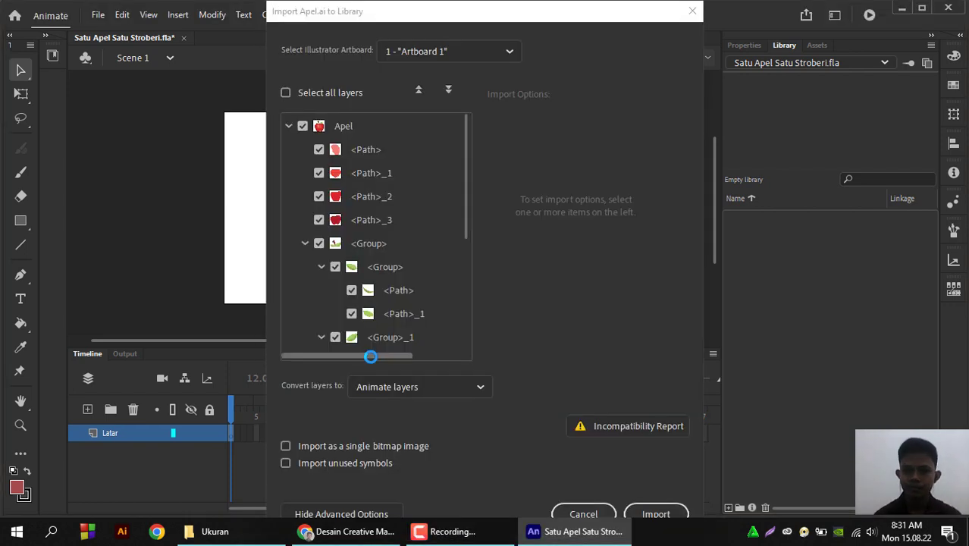
# Import Apel.ai, Latar Monyet.ai and Strawberry.ai into the library with the default layer settings
pyautogui.click(656, 513)
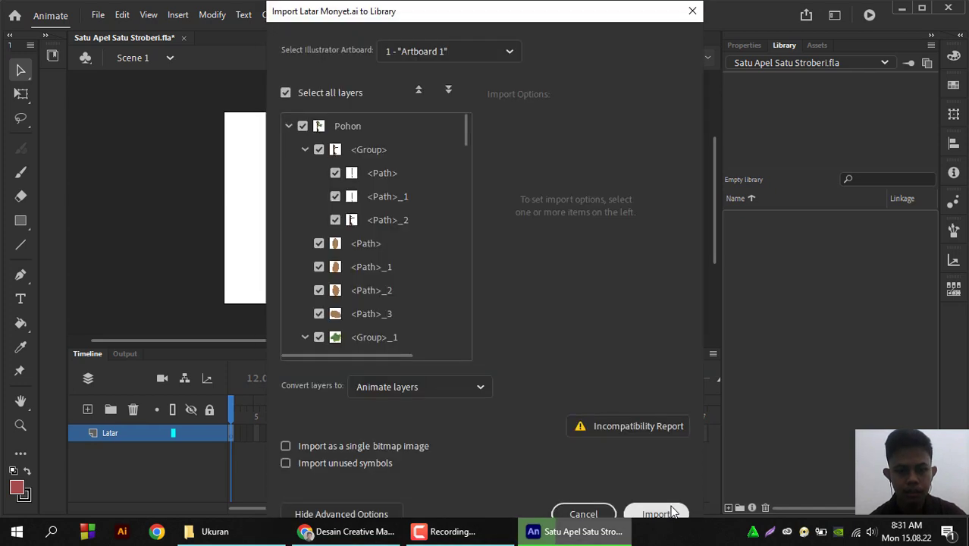
pyautogui.click(671, 513)
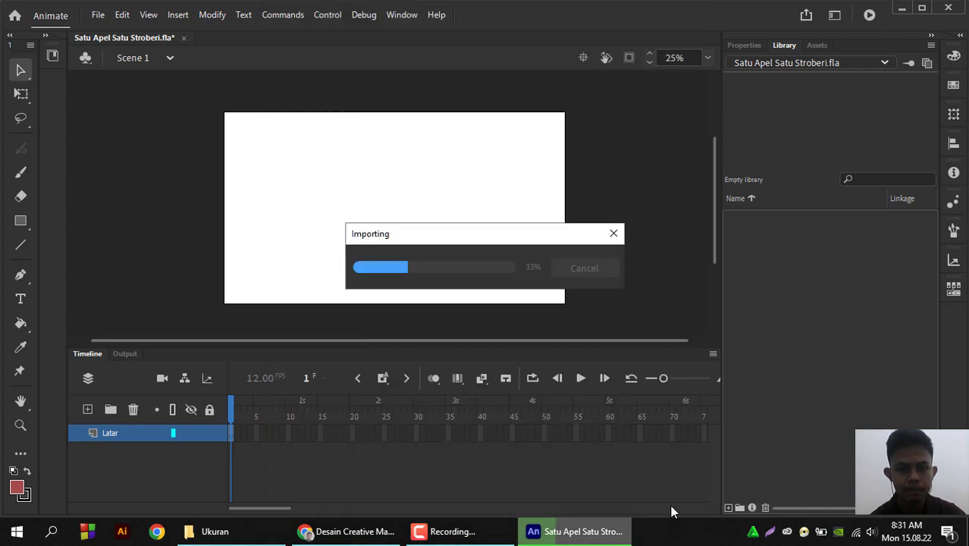
pyautogui.click(668, 505)
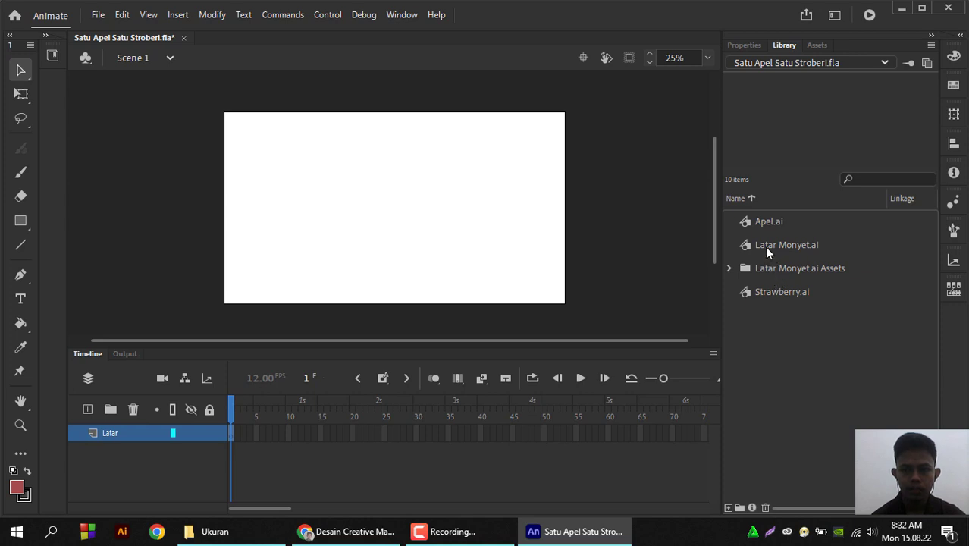
# Place the Latar Monyet.ai background from the library on the stage and position it to cover the whole canvas
pyautogui.click(800, 244)
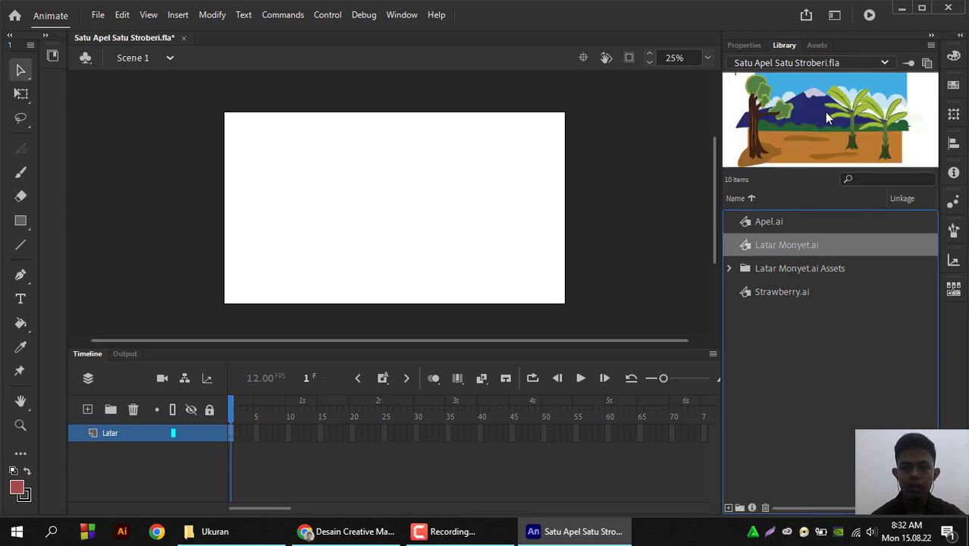
pyautogui.moveTo(828, 118); pyautogui.dragTo(416, 211)
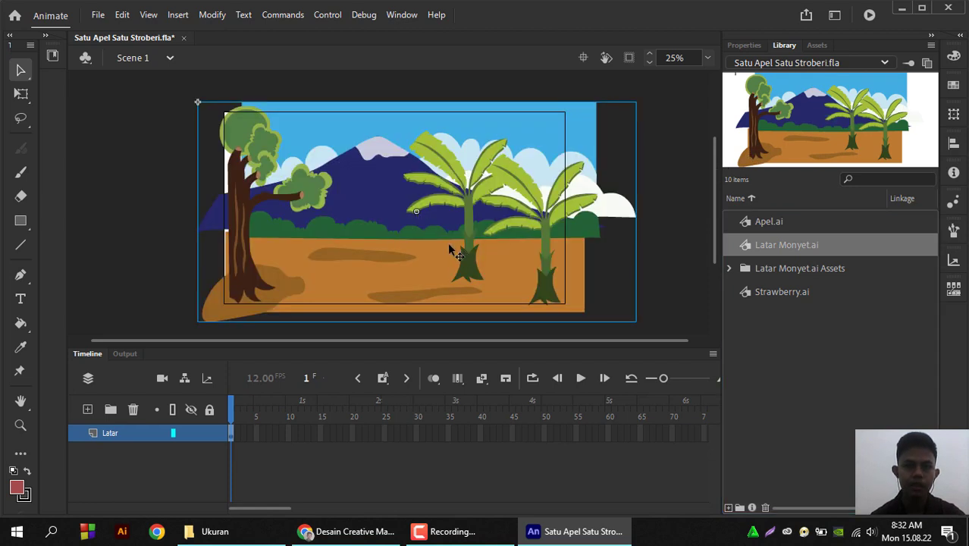
pyautogui.moveTo(454, 249); pyautogui.dragTo(446, 248)
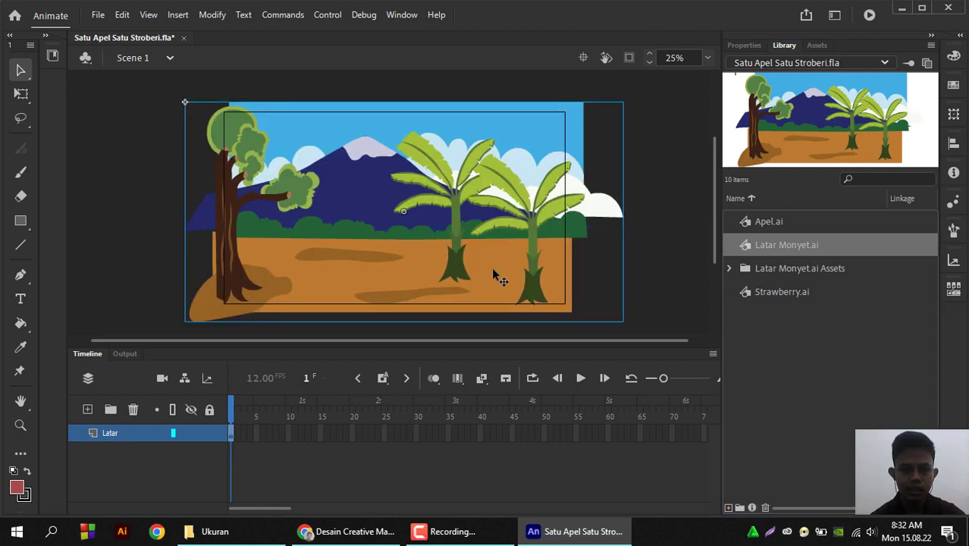
pyautogui.press('Escape')
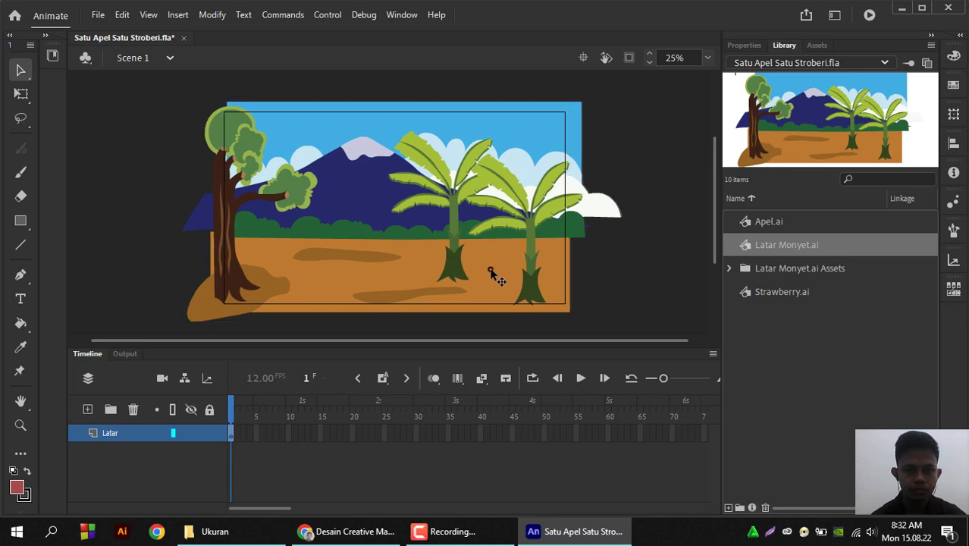
pyautogui.moveTo(492, 273); pyautogui.dragTo(495, 274)
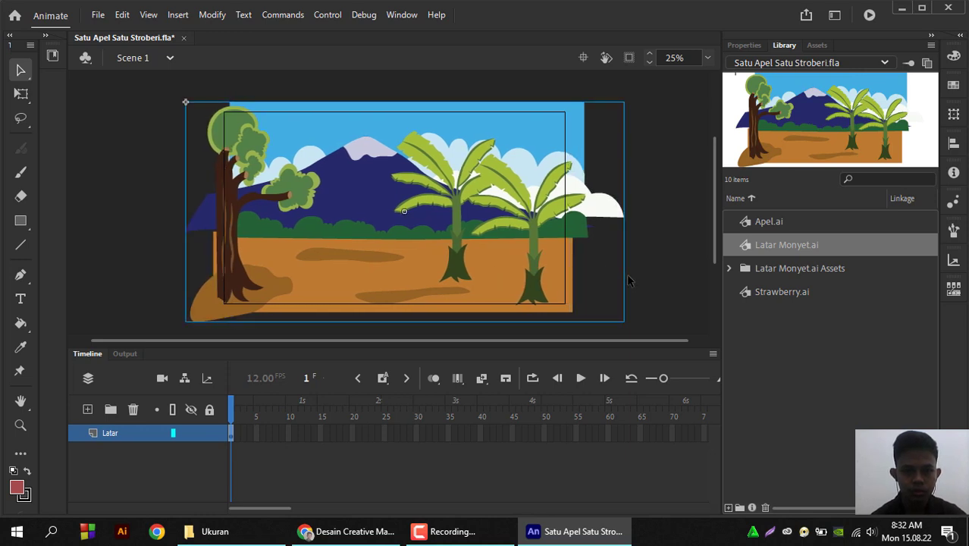
pyautogui.click(630, 280)
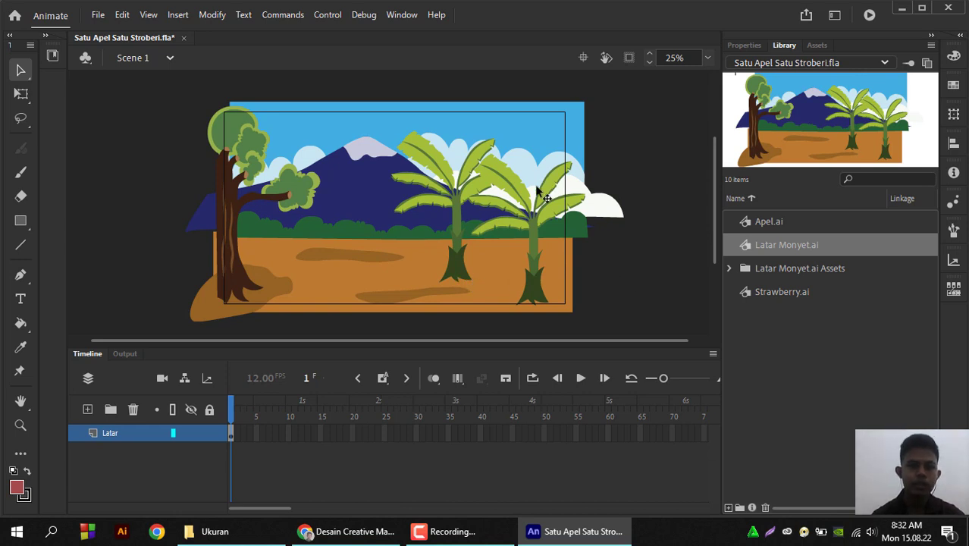
# Open the Latar Monyet.ai symbol for editing and add a new layer above the Pohon layer
pyautogui.doubleClick(596, 206)
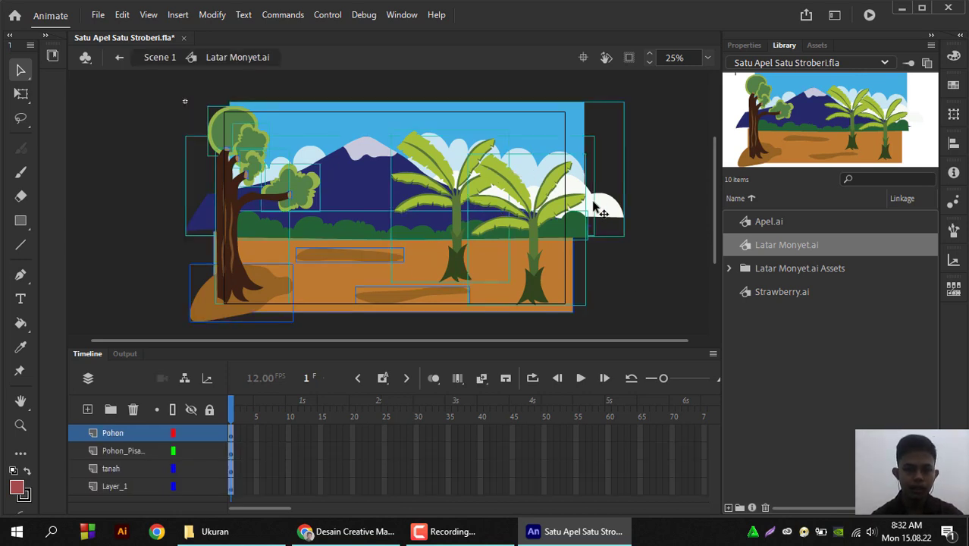
pyautogui.doubleClick(596, 207)
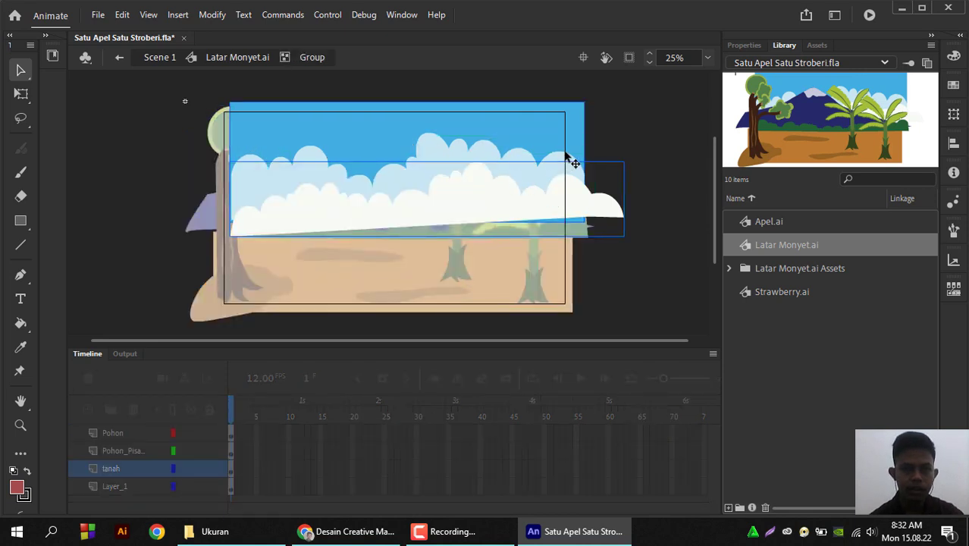
pyautogui.doubleClick(600, 139)
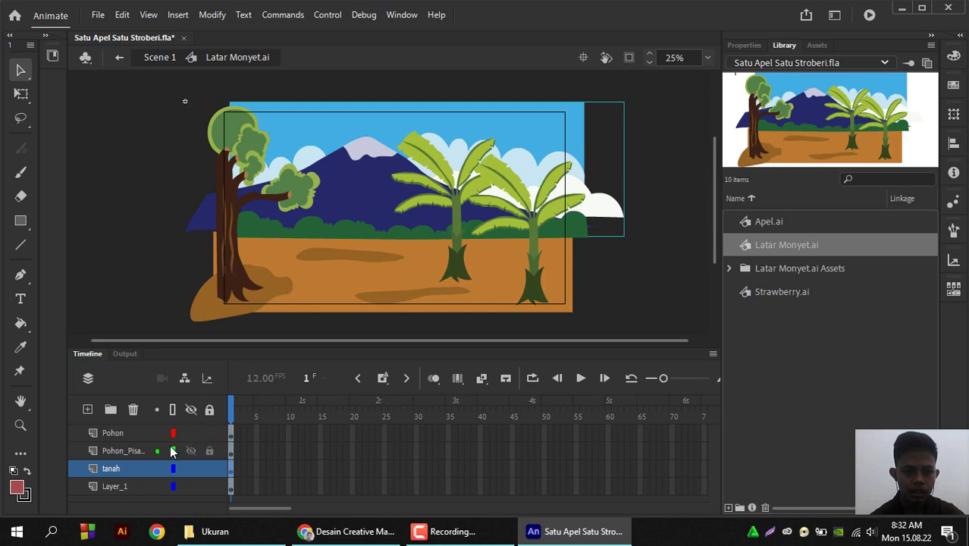
pyautogui.click(122, 433)
pyautogui.click(88, 409)
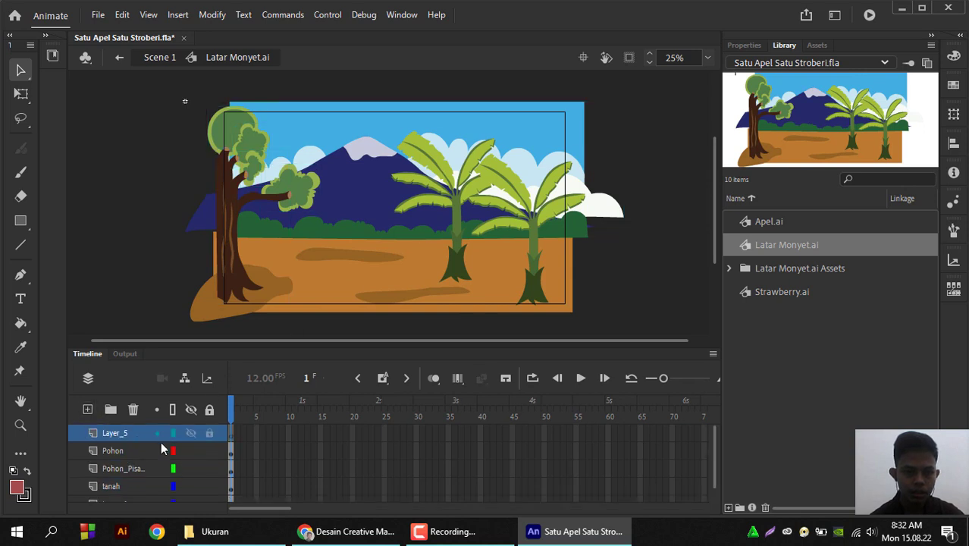
pyautogui.click(88, 409)
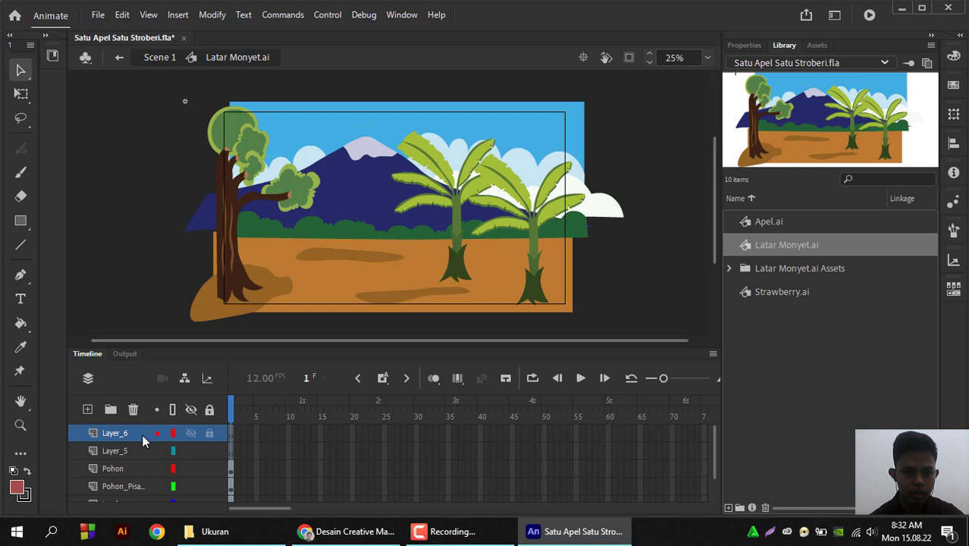
pyautogui.click(88, 409)
pyautogui.click(122, 470)
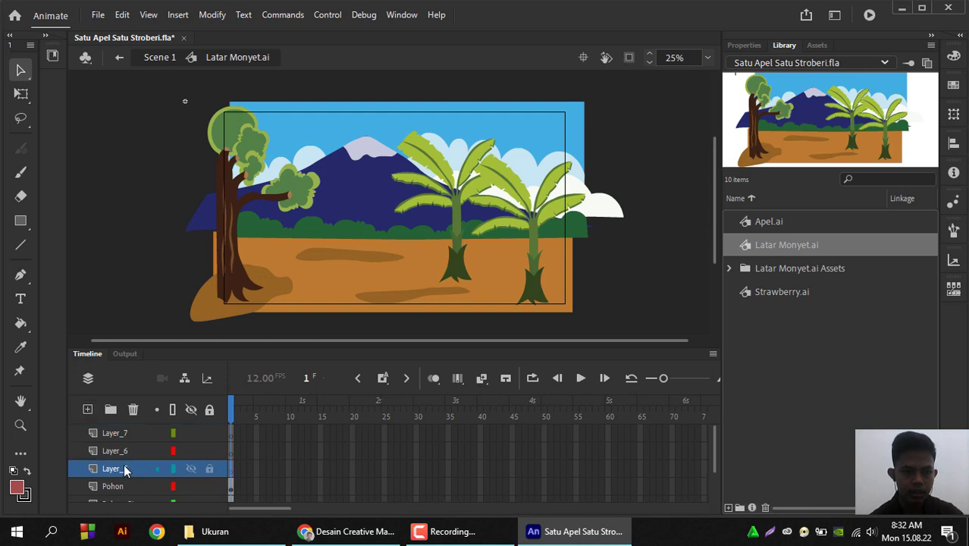
pyautogui.hotkey('ctrl', 'z')
pyautogui.hotkey('ctrl', 'z')
# Copy the white front cloud from the sky group onto Layer_5 and align it over the original cloud
pyautogui.click(587, 184)
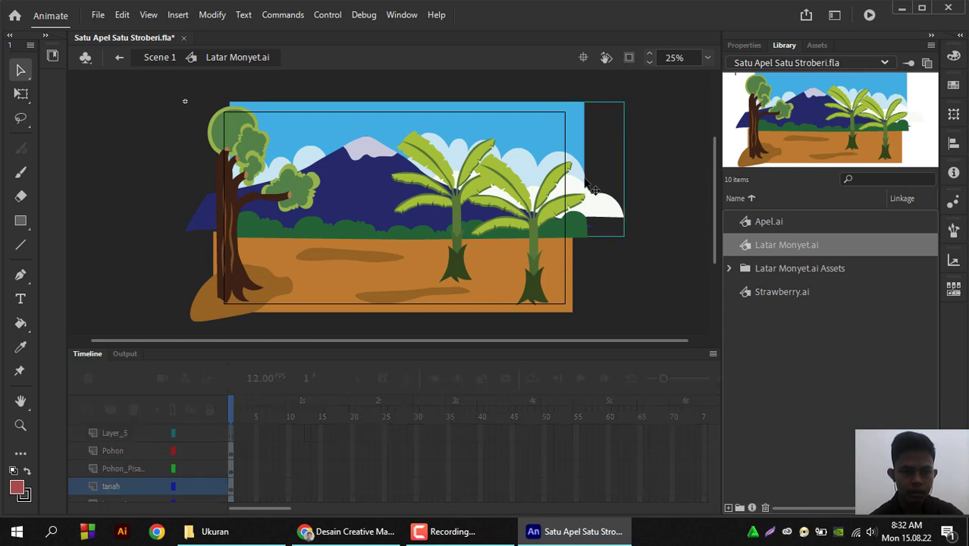
pyautogui.doubleClick(587, 183)
pyautogui.click(556, 182)
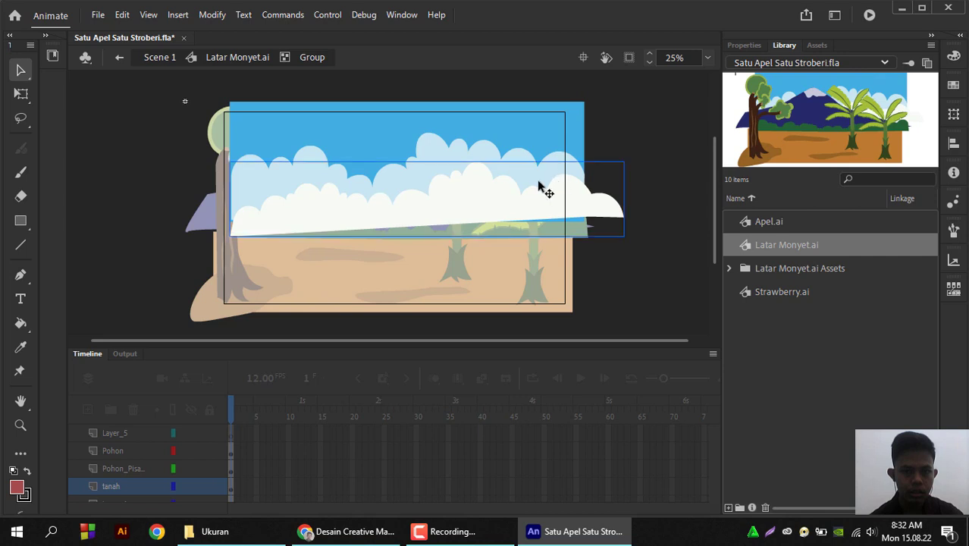
pyautogui.doubleClick(121, 292)
pyautogui.click(125, 436)
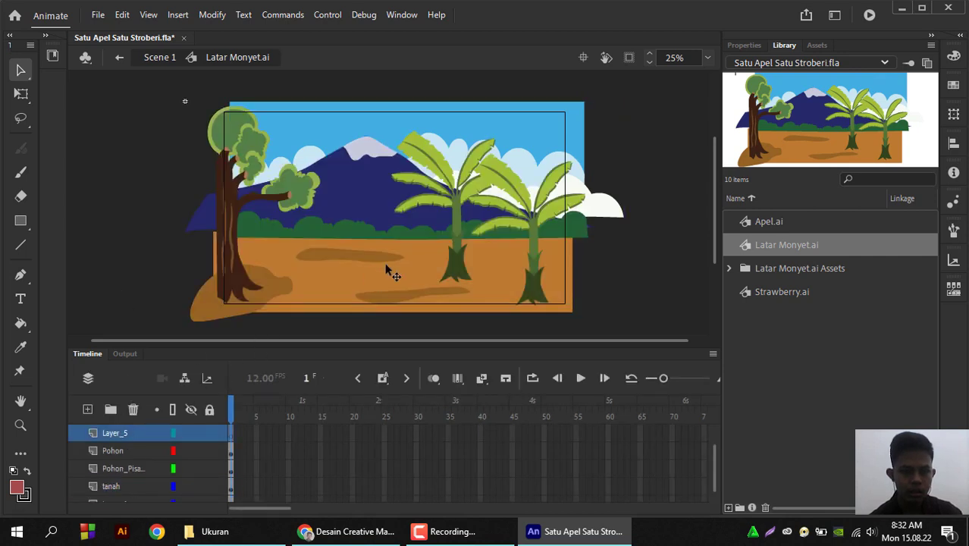
pyautogui.hotkey('ctrl', 'v')
pyautogui.moveTo(403, 208); pyautogui.dragTo(444, 186)
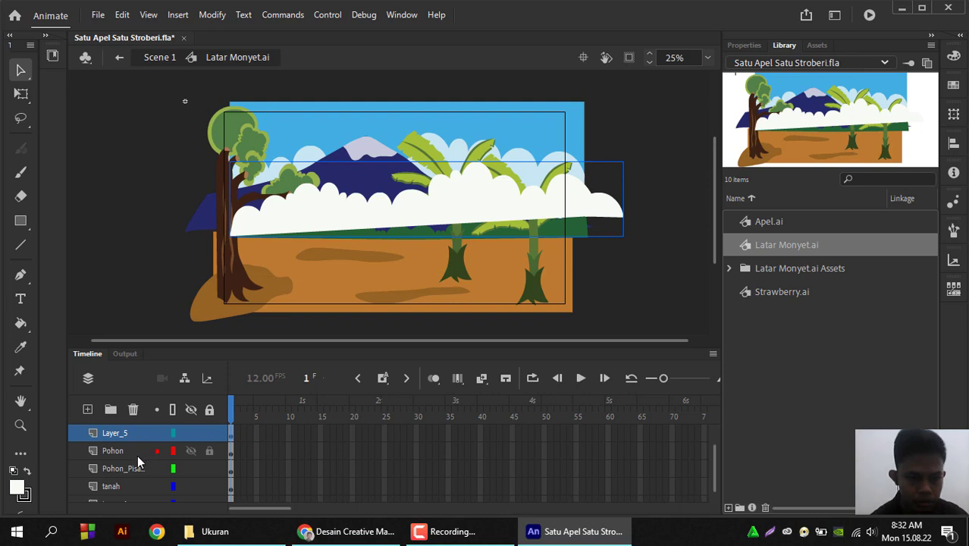
# Copy the pale rear cloud from inside the sky group on the tanah layer and return to the Latar Monyet.ai symbol
pyautogui.scroll(-1, 135, 462)
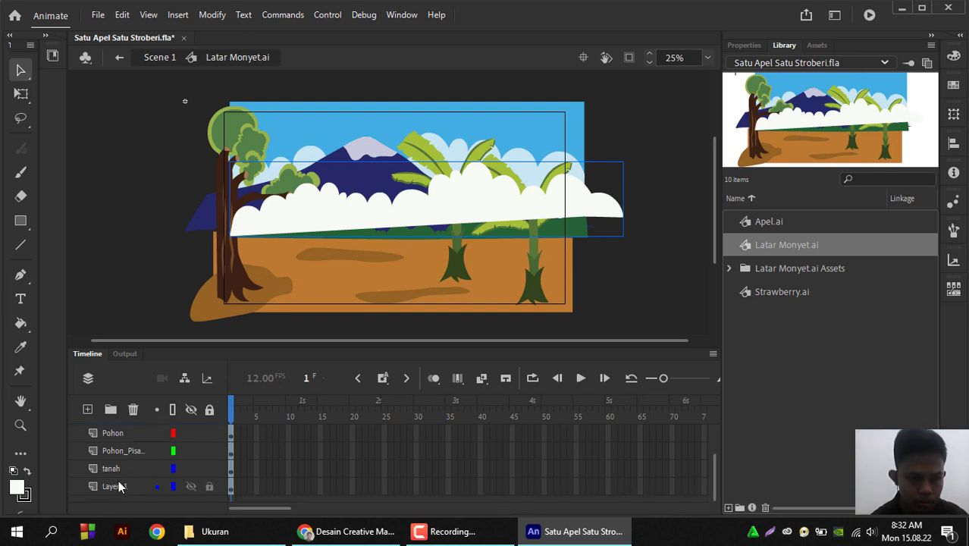
pyautogui.click(114, 485)
pyautogui.click(115, 471)
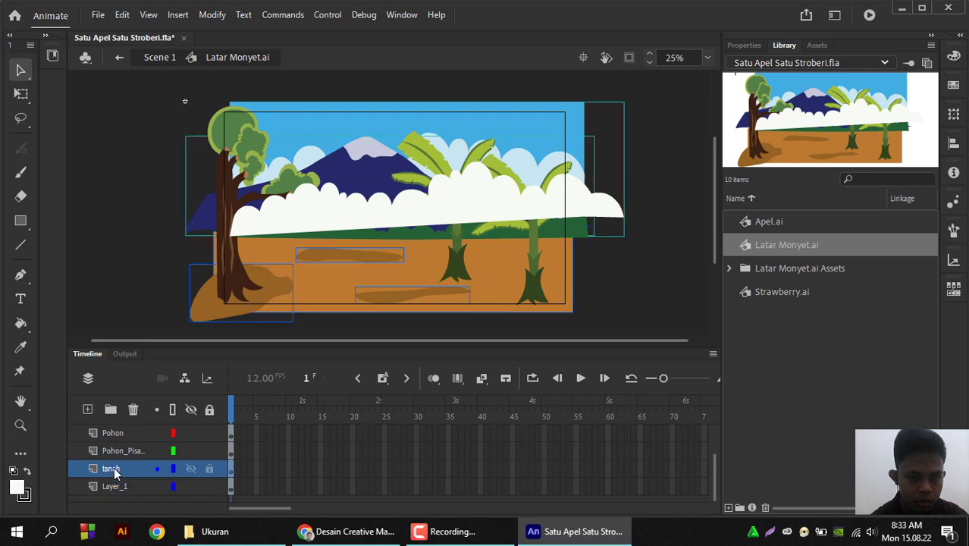
pyautogui.click(525, 166)
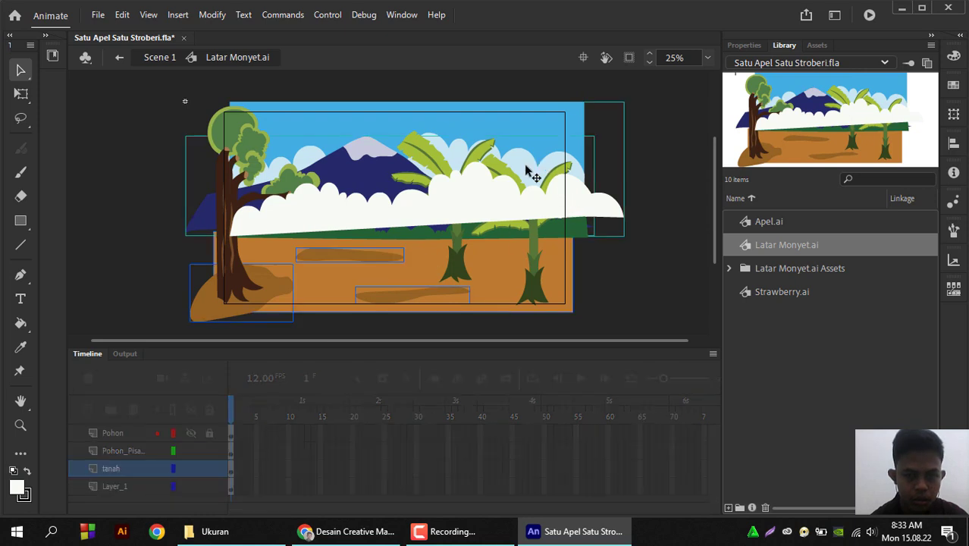
pyautogui.doubleClick(526, 167)
pyautogui.doubleClick(525, 167)
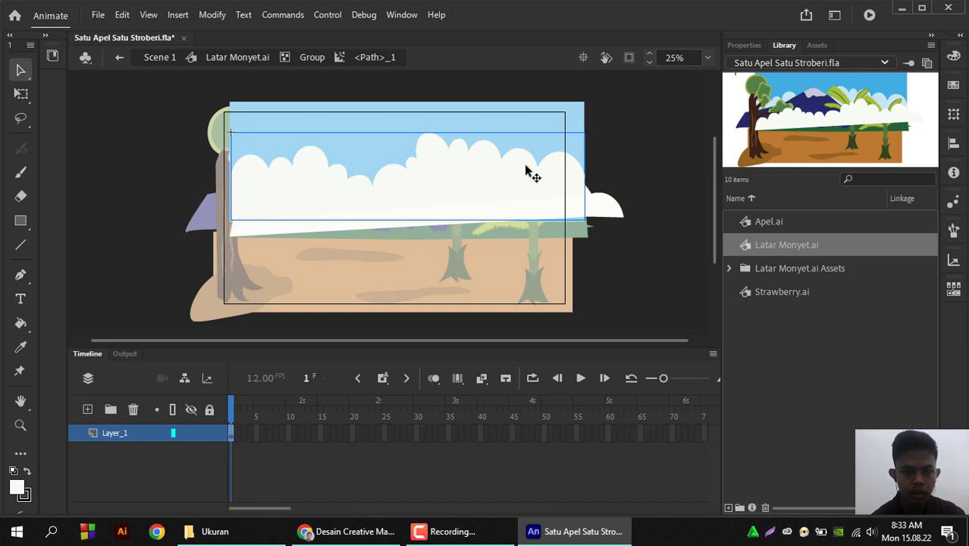
pyautogui.doubleClick(605, 163)
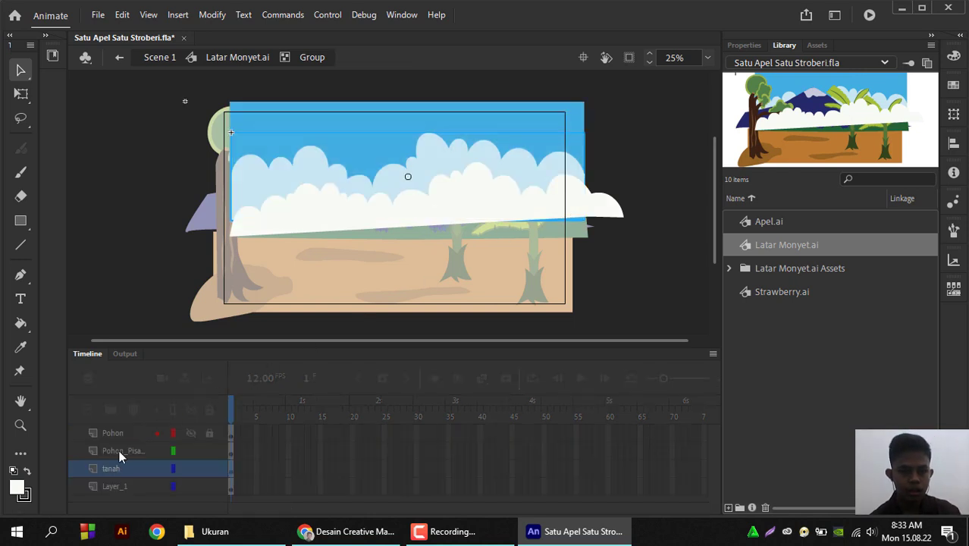
pyautogui.doubleClick(133, 269)
# Paste the rear cloud onto Layer_6 and align it over the original cloud
pyautogui.scroll(2, 145, 478)
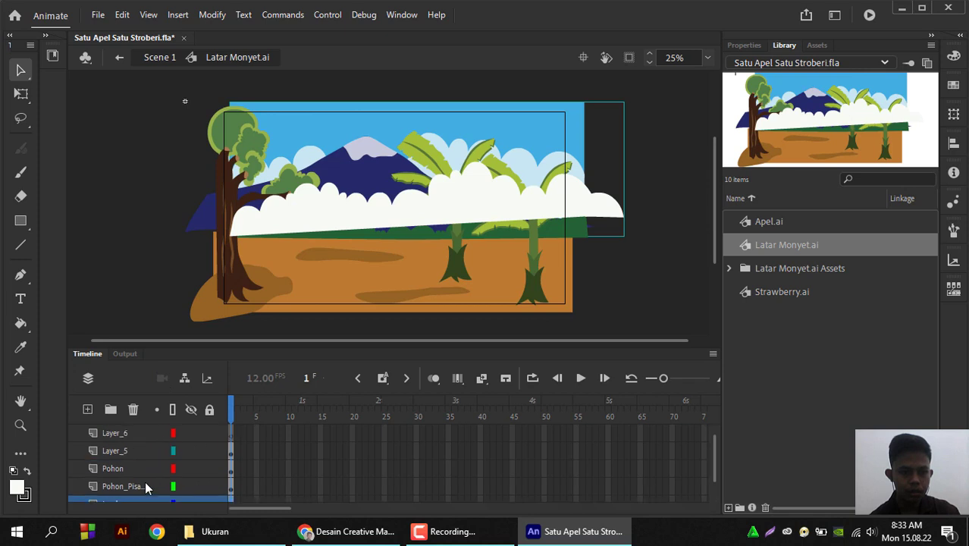
pyautogui.scroll(1, 138, 435)
pyautogui.click(140, 449)
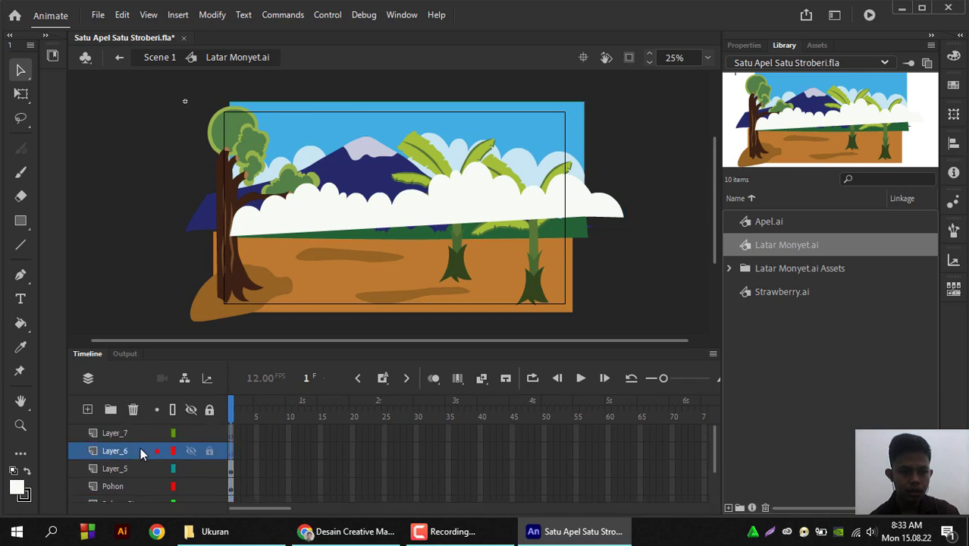
pyautogui.moveTo(451, 231); pyautogui.dragTo(456, 195)
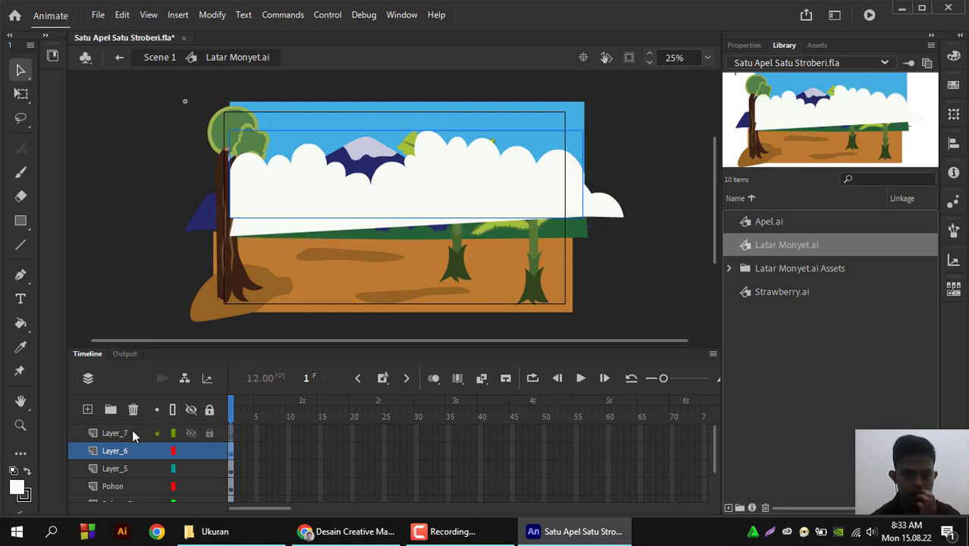
# Copy the blue sky rectangle's fill from its drawing object inside the sky group and return to the Latar Monyet.ai symbol
pyautogui.scroll(-3, 132, 429)
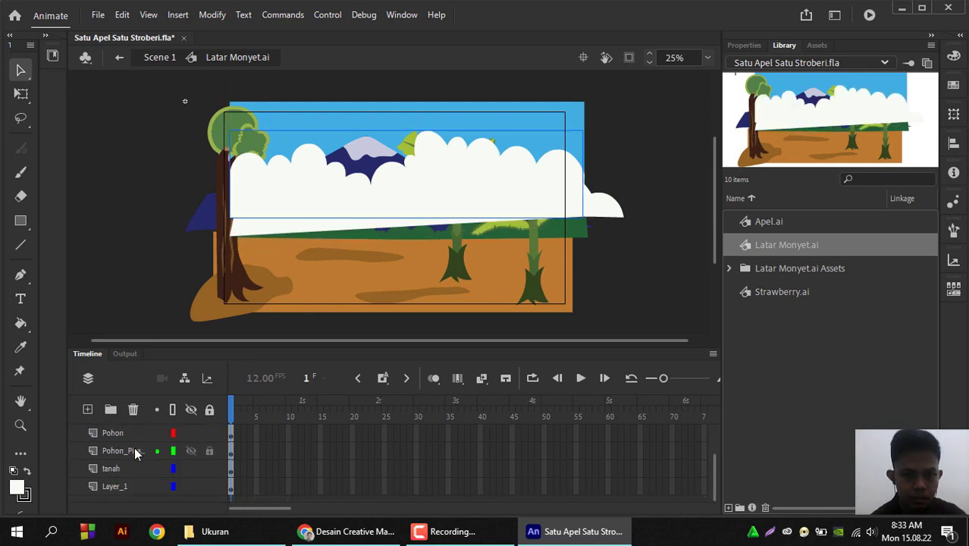
pyautogui.doubleClick(576, 112)
pyautogui.doubleClick(575, 113)
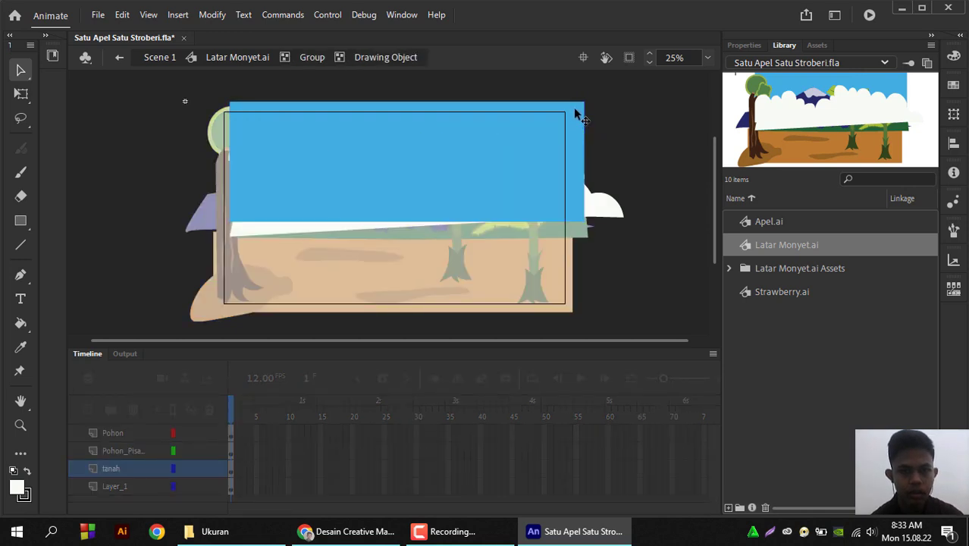
pyautogui.click(571, 123)
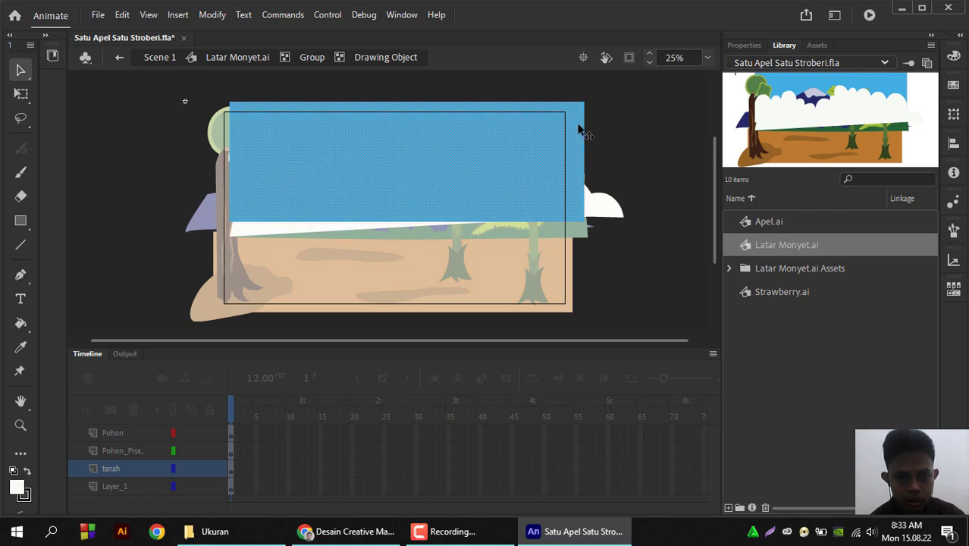
pyautogui.click(22, 100)
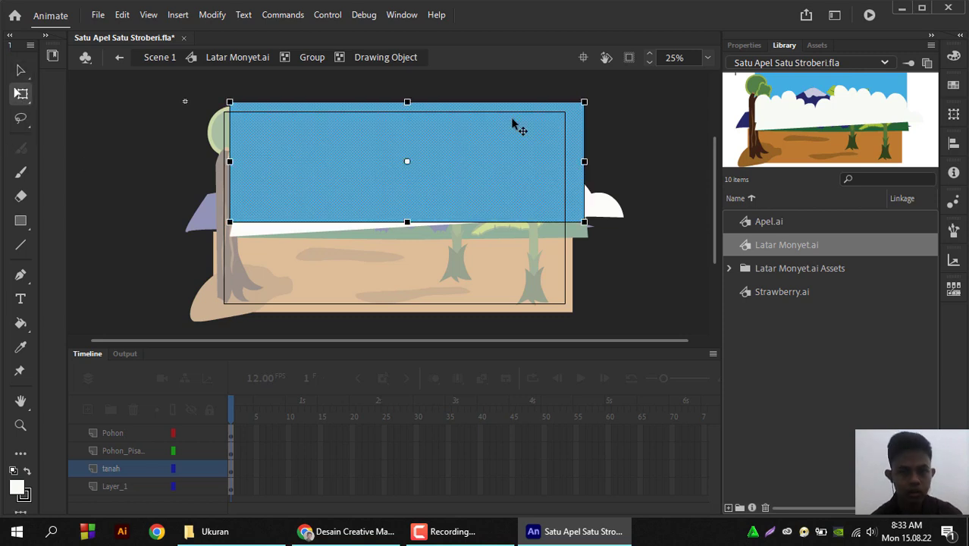
pyautogui.doubleClick(599, 144)
pyautogui.doubleClick(626, 169)
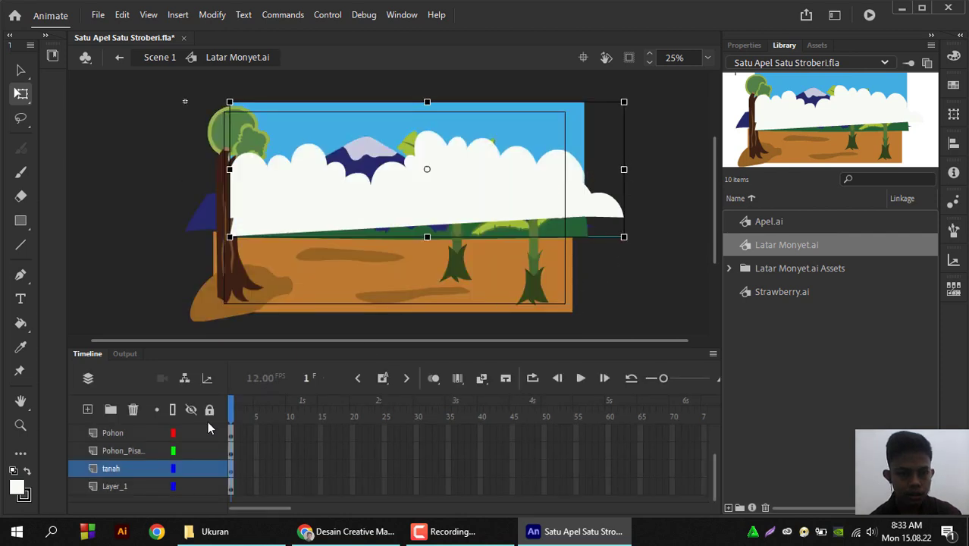
# Paste the blue sky rectangle onto Layer_7 and align it over the original sky
pyautogui.hotkey('ctrl', 'shift', 'd')
pyautogui.scroll(-1, 144, 443)
pyautogui.scroll(1, 142, 450)
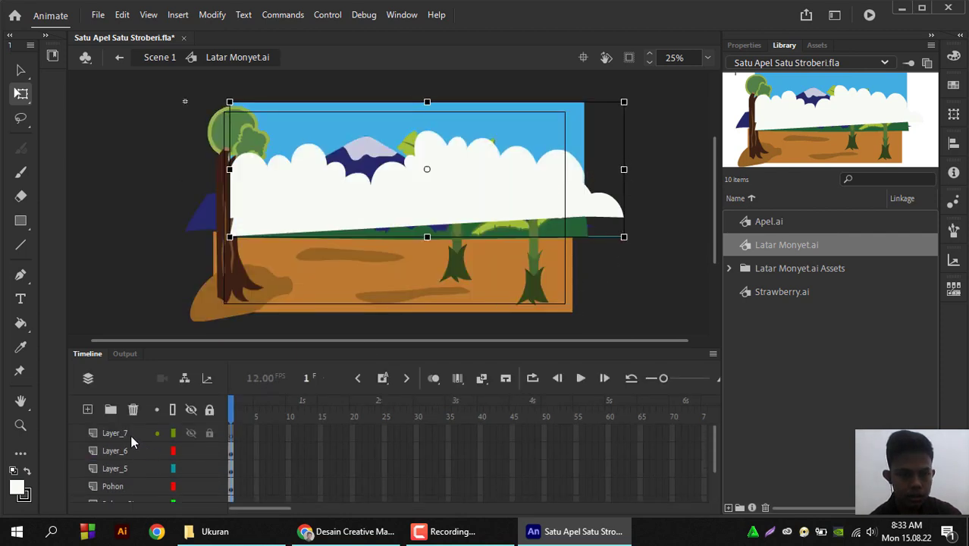
pyautogui.click(131, 434)
pyautogui.hotkey('ctrl', 'v')
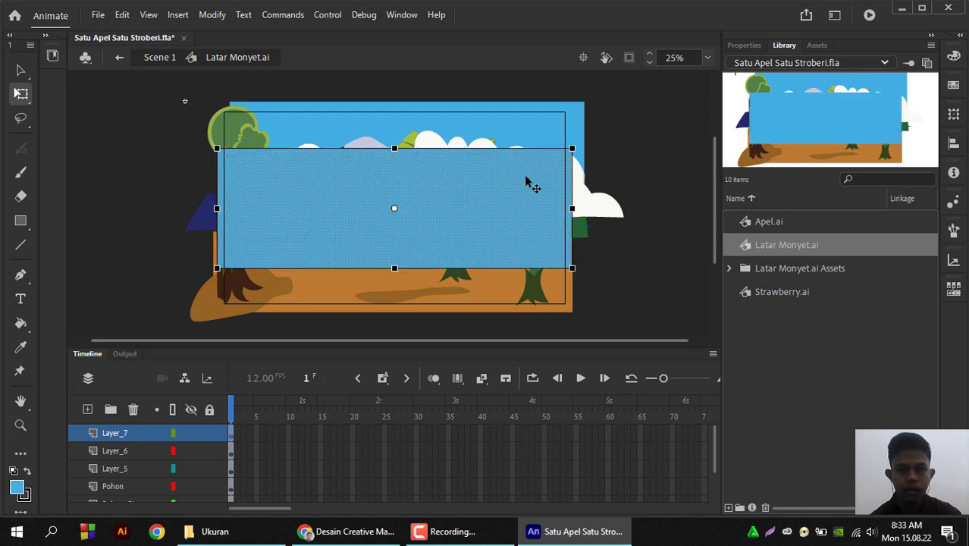
pyautogui.moveTo(526, 180); pyautogui.dragTo(529, 149)
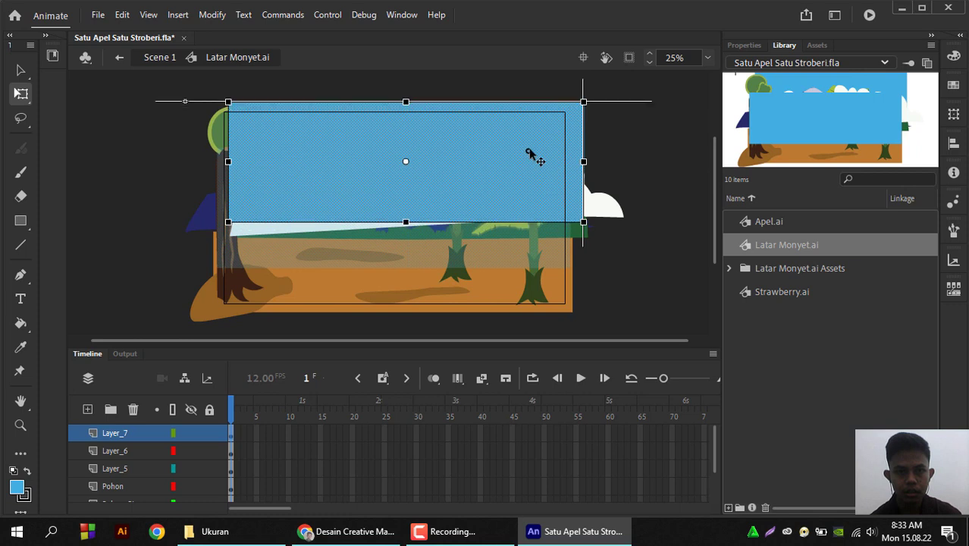
pyautogui.doubleClick(624, 161)
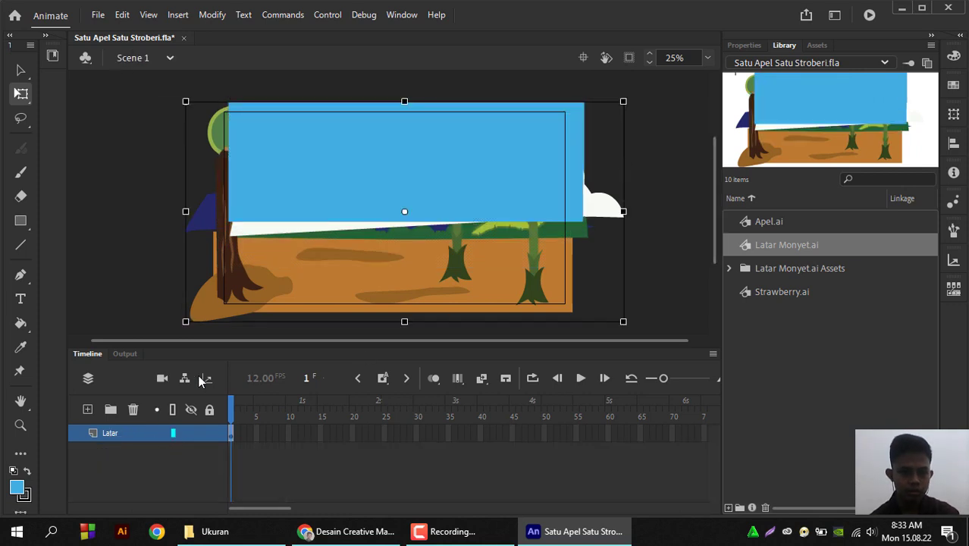
# Reopen the Latar Monyet.ai symbol for editing and hide Layer_7, Layer_6 and Layer_5
pyautogui.doubleClick(606, 219)
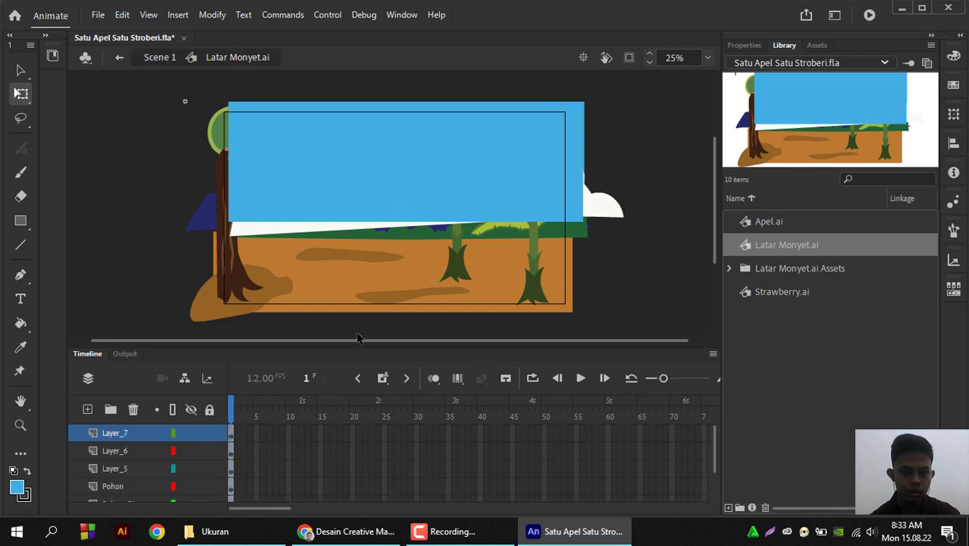
pyautogui.scroll(-2, 127, 469)
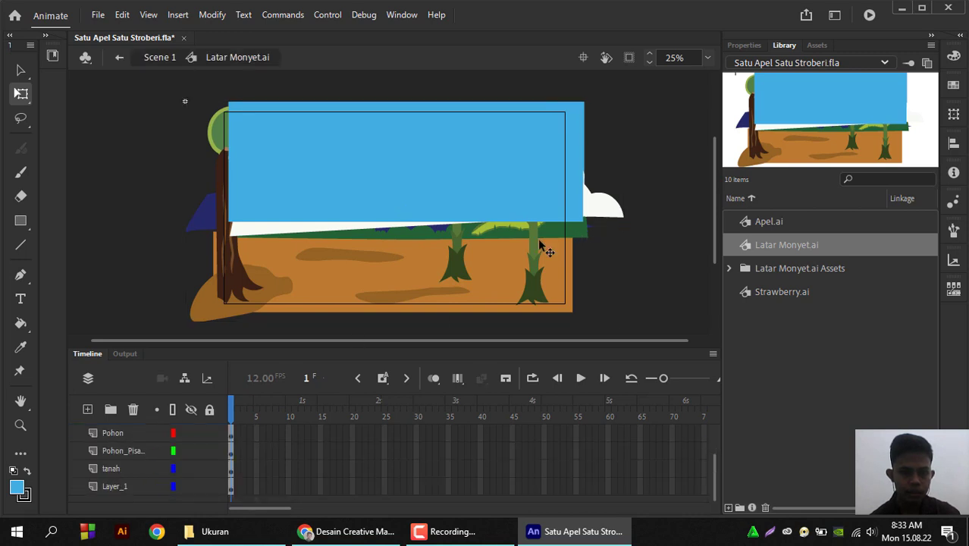
pyautogui.click(120, 470)
pyautogui.scroll(2, 124, 467)
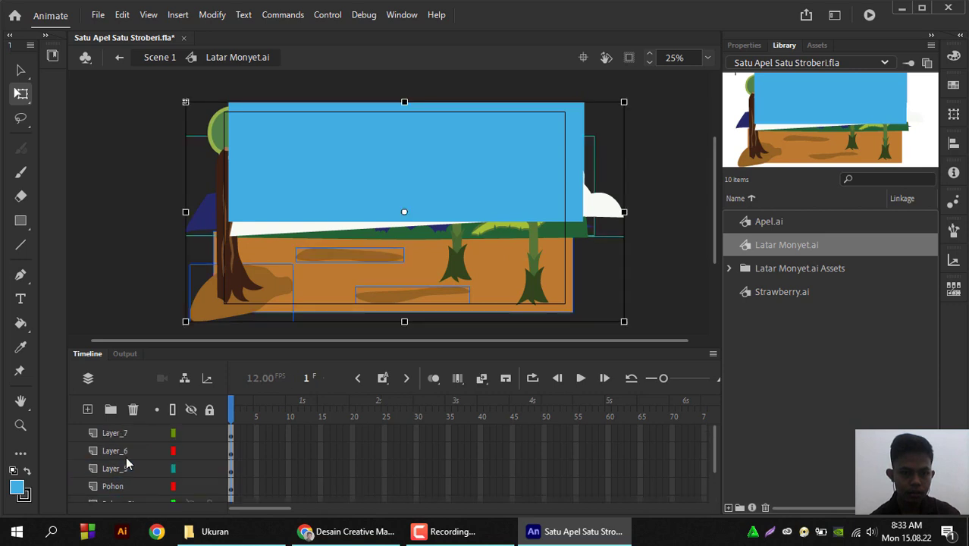
pyautogui.click(192, 436)
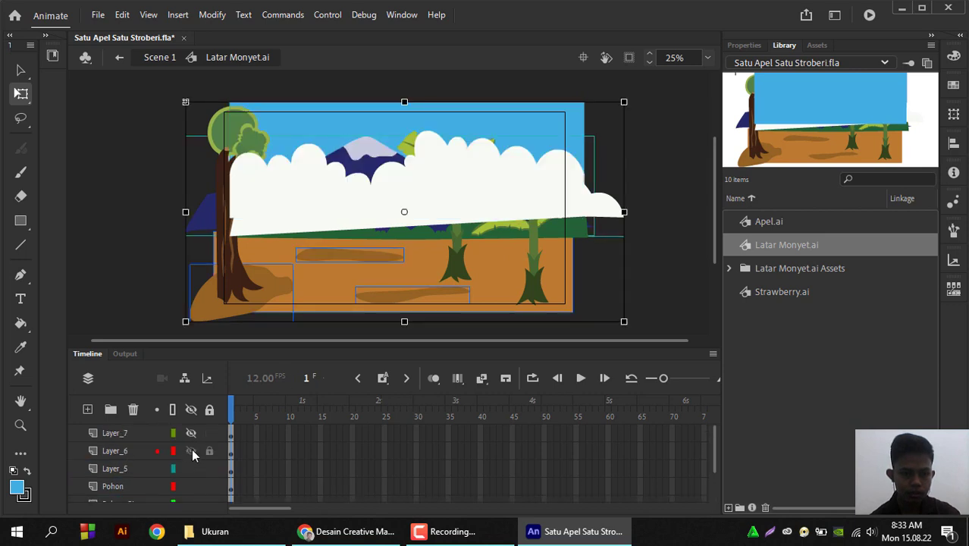
pyautogui.click(191, 453)
pyautogui.click(191, 453)
pyautogui.click(192, 450)
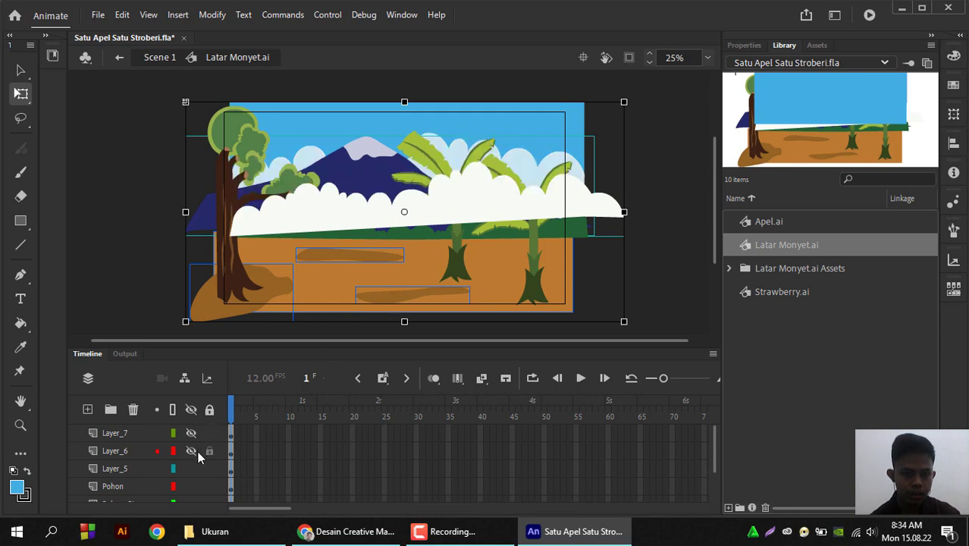
pyautogui.click(191, 469)
# Delete the original blue sky rectangle and the remaining cloud group from the tanah layer
pyautogui.click(412, 282)
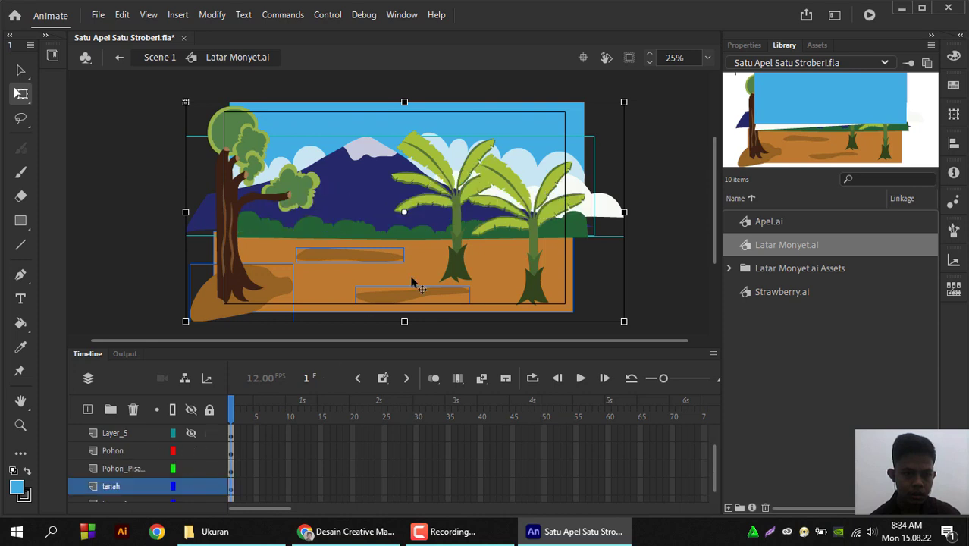
pyautogui.moveTo(553, 145); pyautogui.dragTo(551, 134)
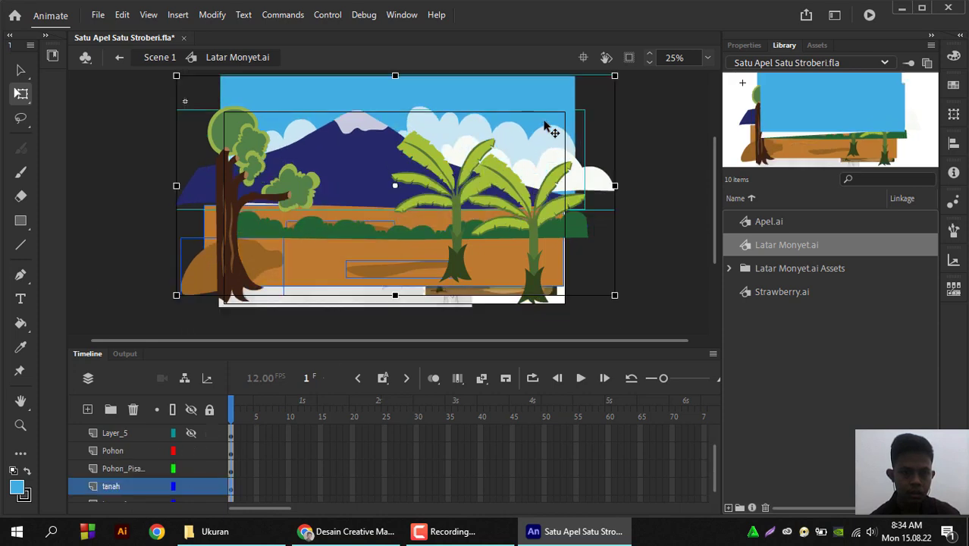
pyautogui.doubleClick(545, 134)
pyautogui.click(545, 134)
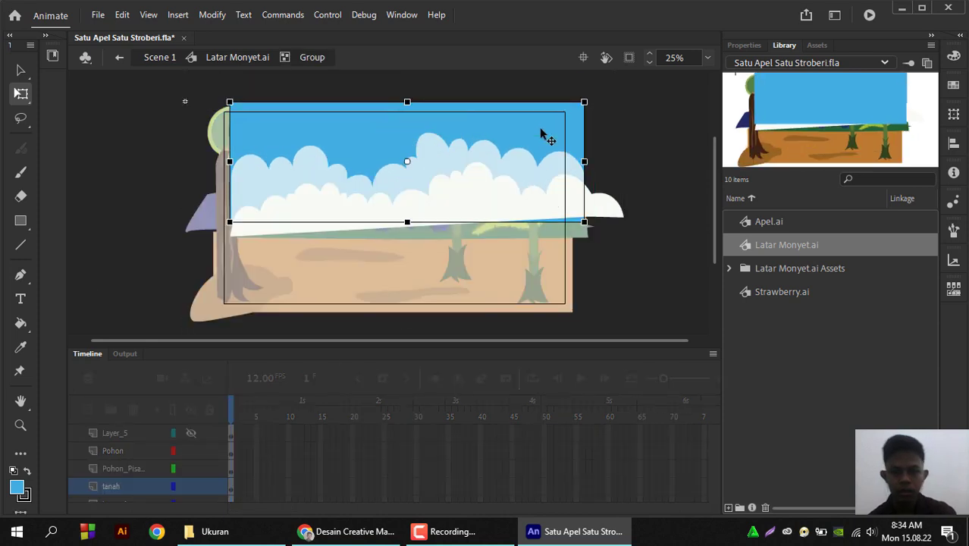
pyautogui.press('Delete')
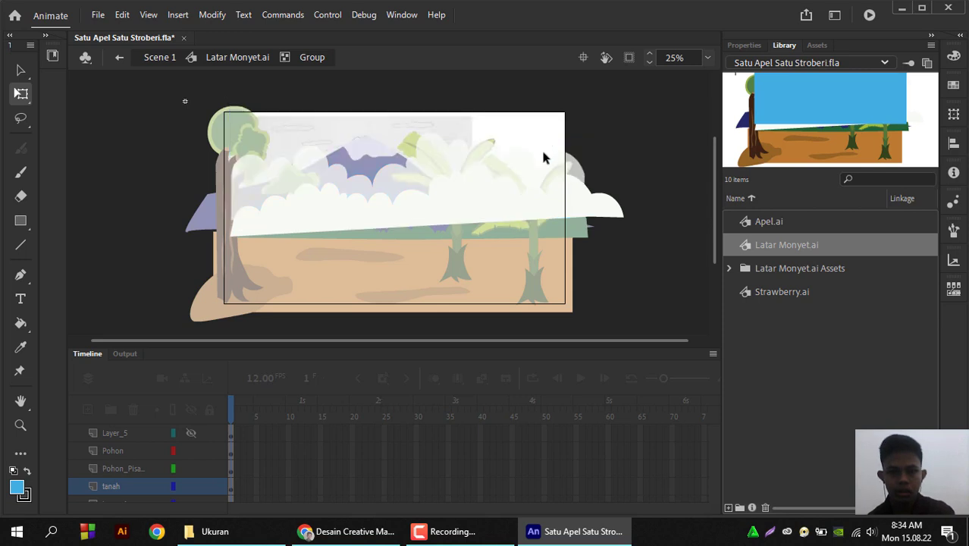
pyautogui.doubleClick(604, 159)
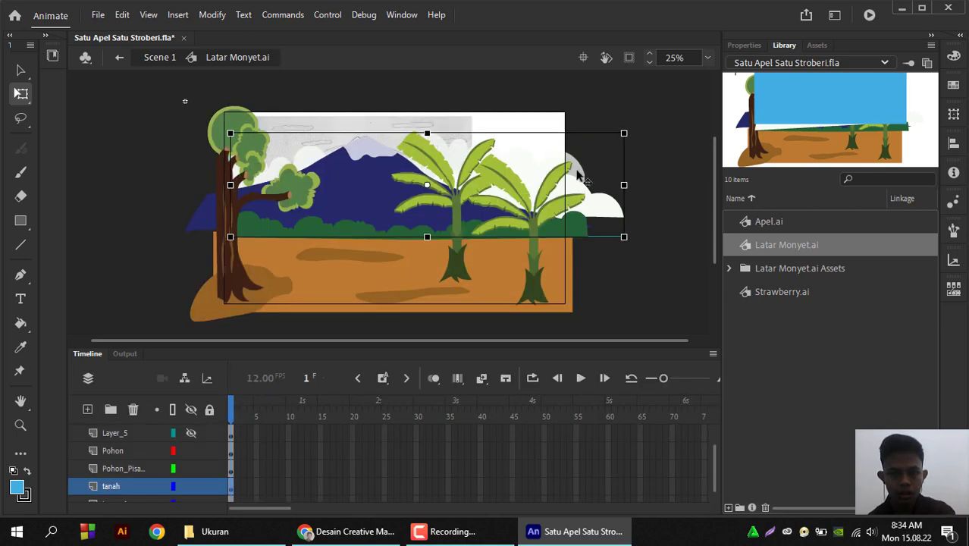
pyautogui.click(592, 181)
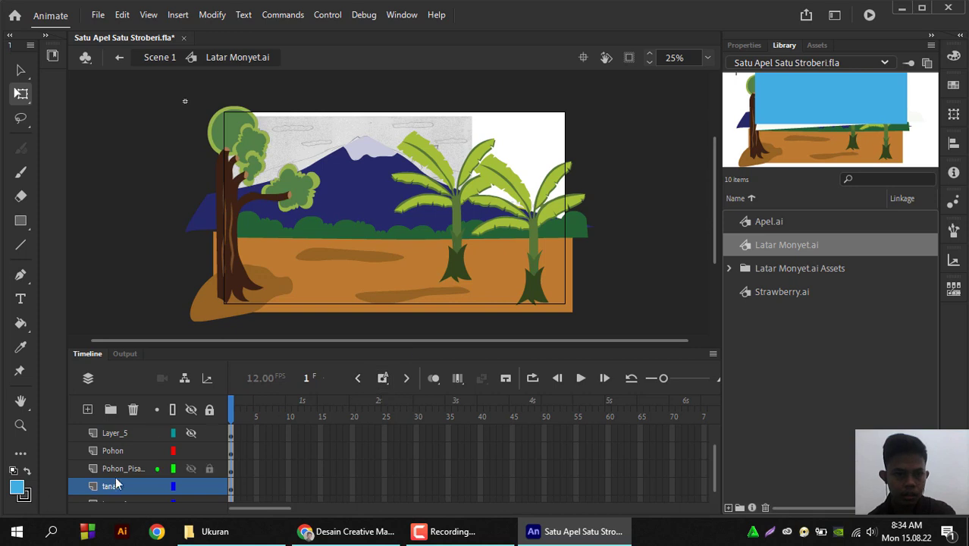
# Toggle the tanah layer's visibility off and on to check its artwork, and review the layer stack
pyautogui.click(191, 486)
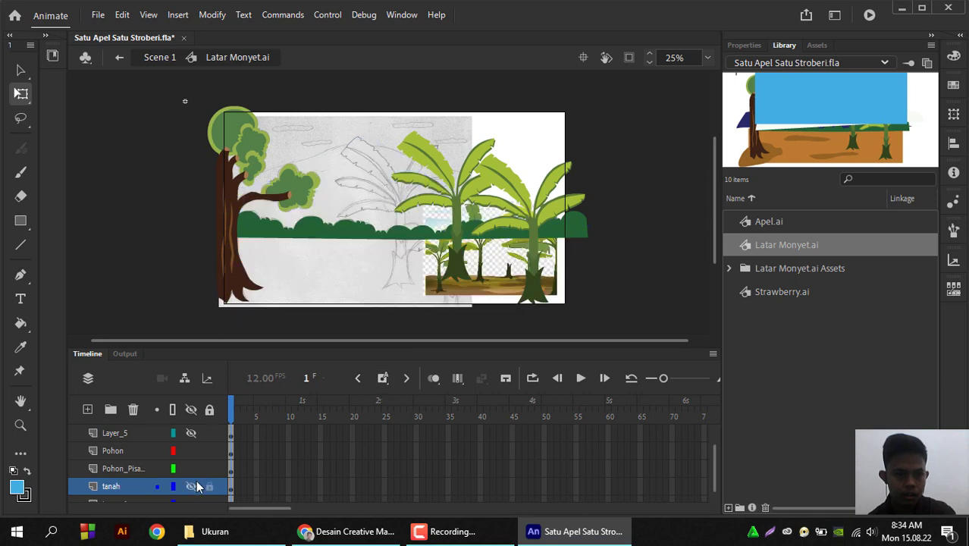
pyautogui.click(191, 486)
pyautogui.scroll(2, 213, 439)
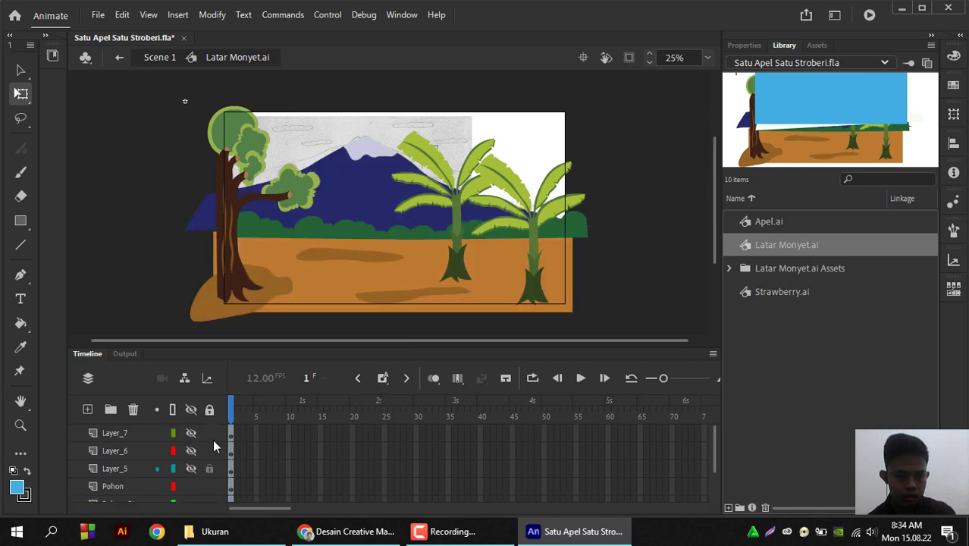
pyautogui.scroll(-3, 136, 471)
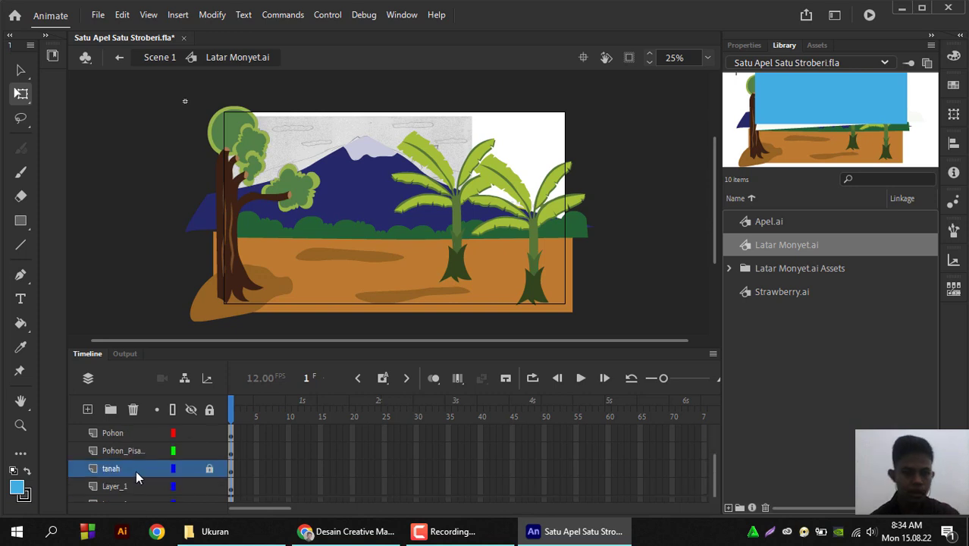
# Move Layer_5 and Layer_6 below the tanah layer in the layer stack
pyautogui.scroll(3, 135, 468)
pyautogui.scroll(-3, 135, 469)
pyautogui.scroll(3, 135, 468)
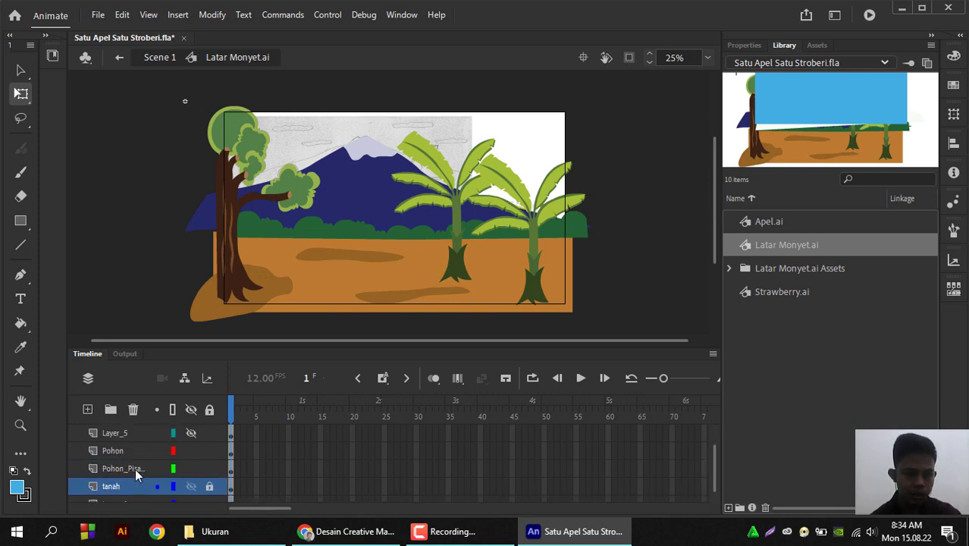
pyautogui.moveTo(131, 468)
pyautogui.mouseDown()
pyautogui.moveTo(138, 518)
pyautogui.moveTo(130, 448)
pyautogui.moveTo(128, 532)
pyautogui.moveTo(125, 475)
pyautogui.mouseUp()
pyautogui.scroll(1, 124, 473)
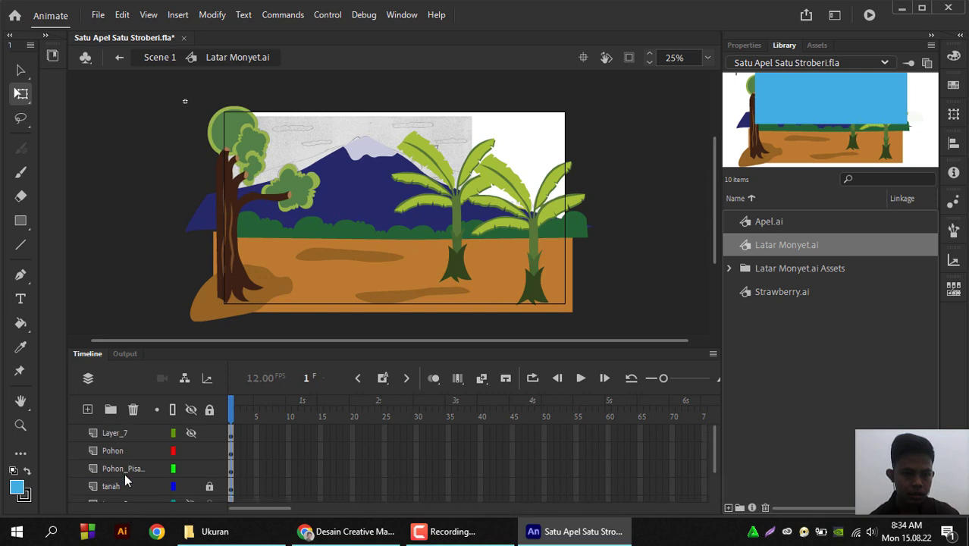
# Move Layer_7, which holds the sky, from the top of the layer stack to below Layer_1
pyautogui.click(133, 434)
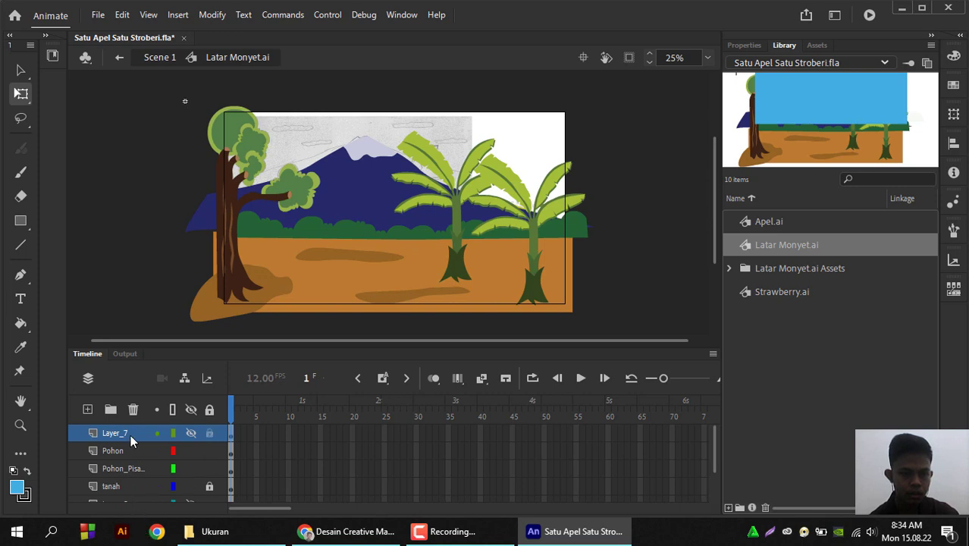
pyautogui.scroll(-3, 125, 433)
pyautogui.scroll(3, 125, 433)
pyautogui.moveTo(125, 432); pyautogui.dragTo(130, 526)
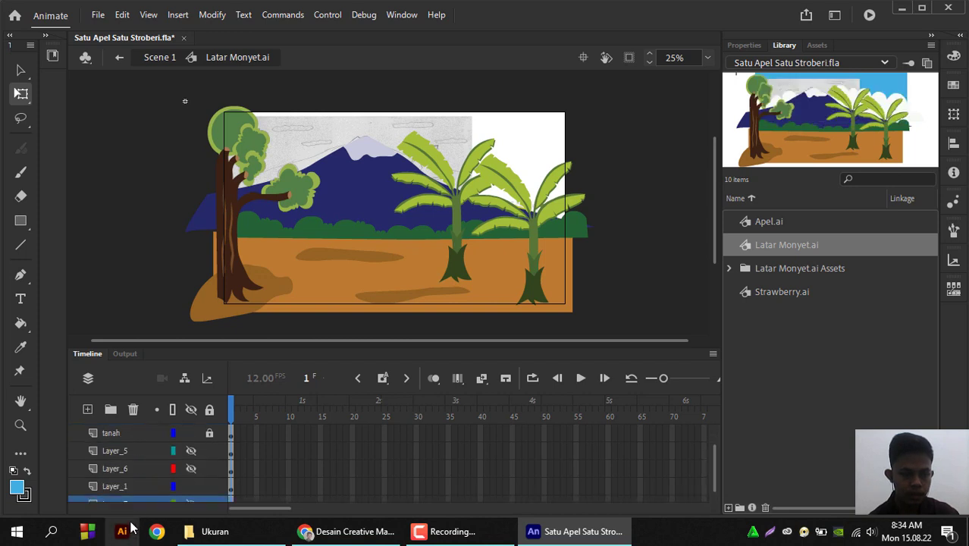
# Unhide Layer_7, Layer_6 and Layer_5, and move Layer_7 above Layer_1 so the sky covers the sketch
pyautogui.scroll(-1, 145, 470)
pyautogui.click(190, 486)
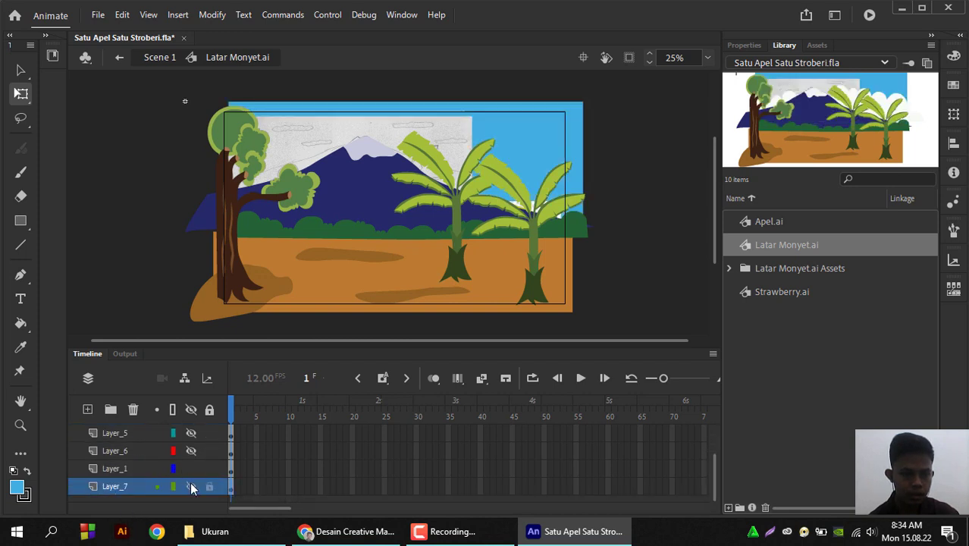
pyautogui.click(190, 450)
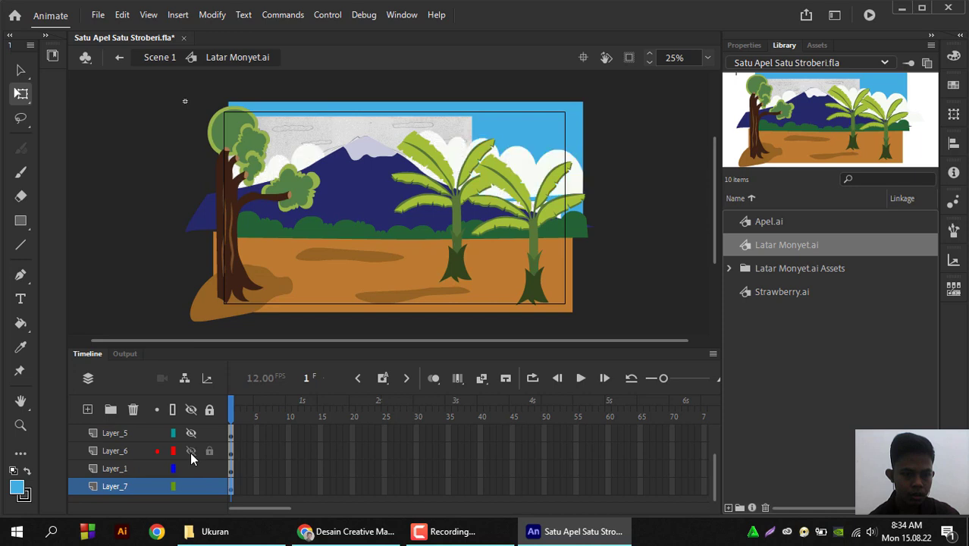
pyautogui.click(190, 432)
pyautogui.moveTo(140, 491); pyautogui.dragTo(127, 471)
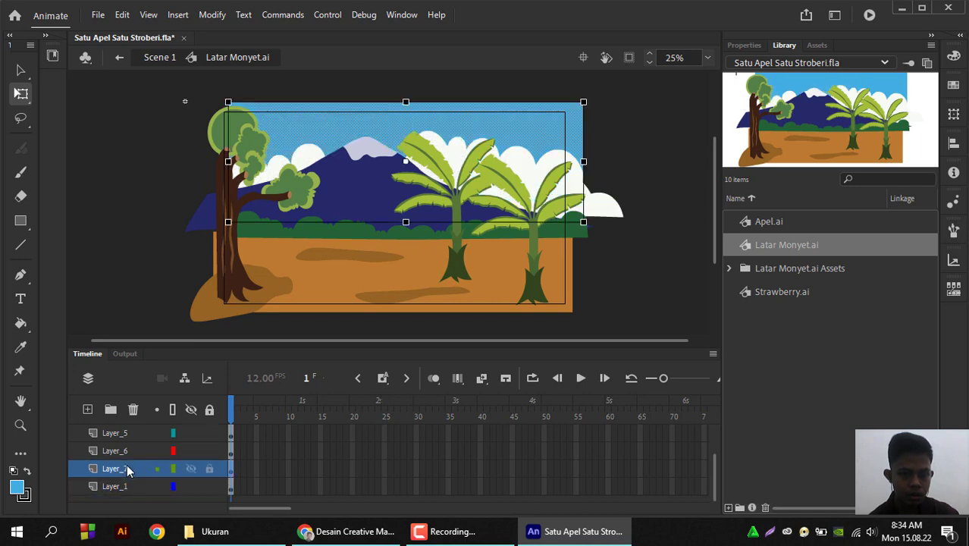
# Check which artwork belongs to Layer_5, Layer_6, Layer_7 and Layer_1, test-moving the Layer_6 clouds and undoing that move
pyautogui.click(590, 201)
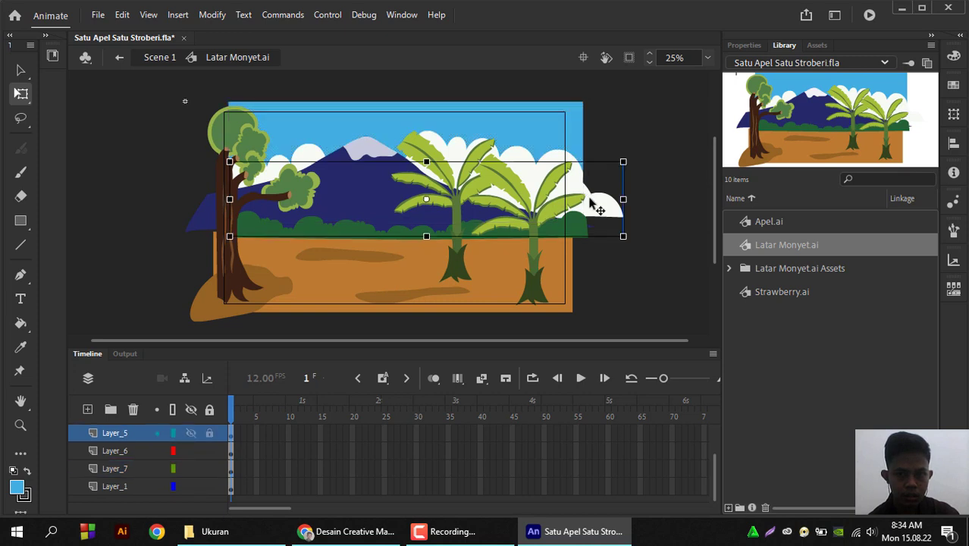
pyautogui.click(518, 157)
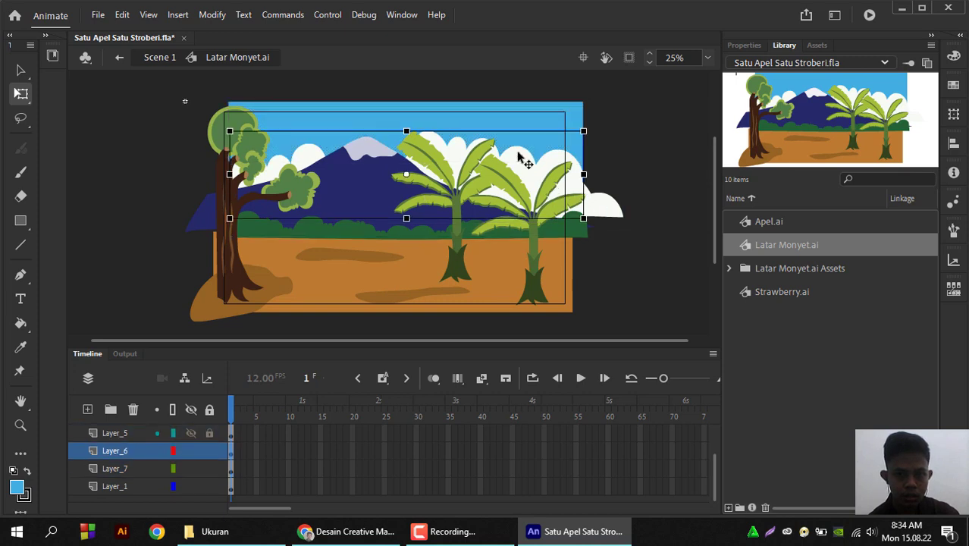
pyautogui.moveTo(519, 156); pyautogui.dragTo(507, 136)
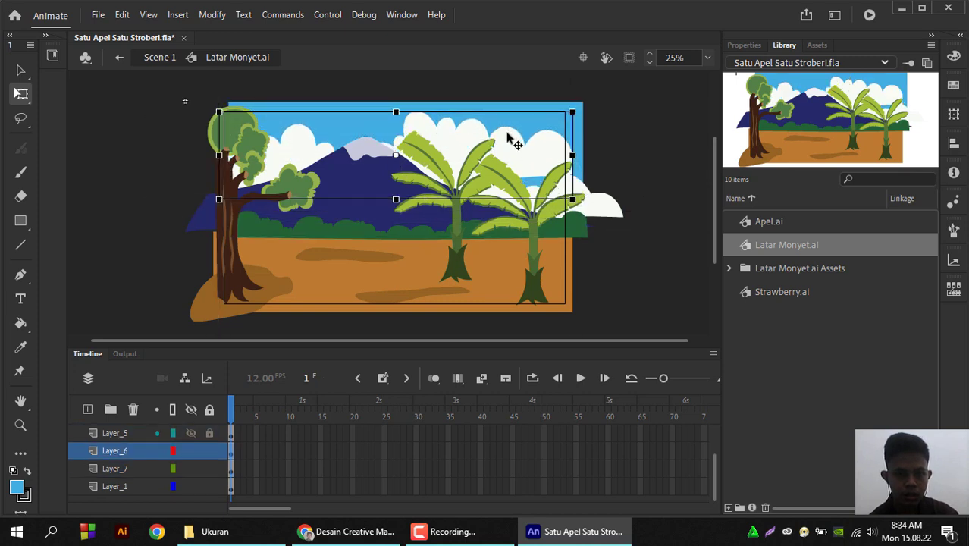
pyautogui.hotkey('ctrl', 'z')
pyautogui.click(109, 472)
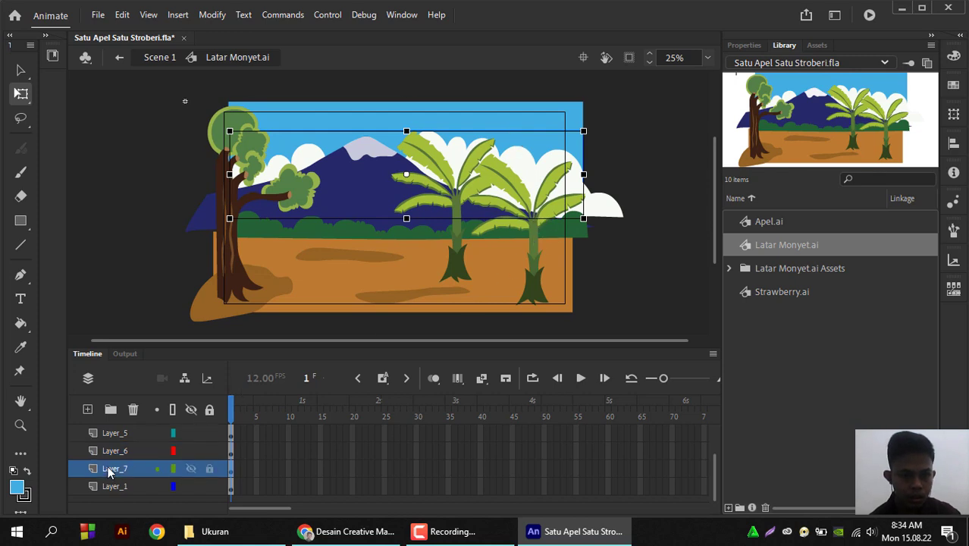
pyautogui.click(117, 488)
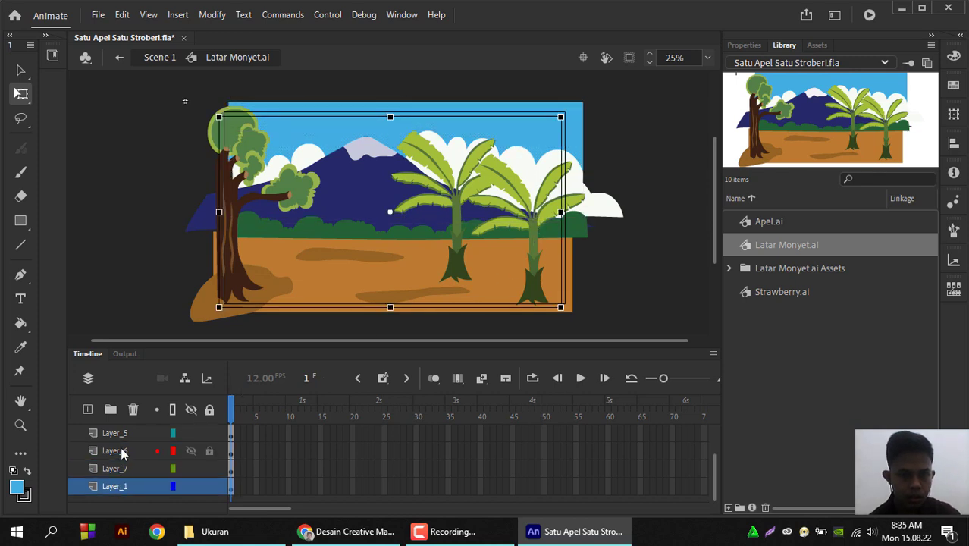
pyautogui.click(122, 452)
pyautogui.click(121, 436)
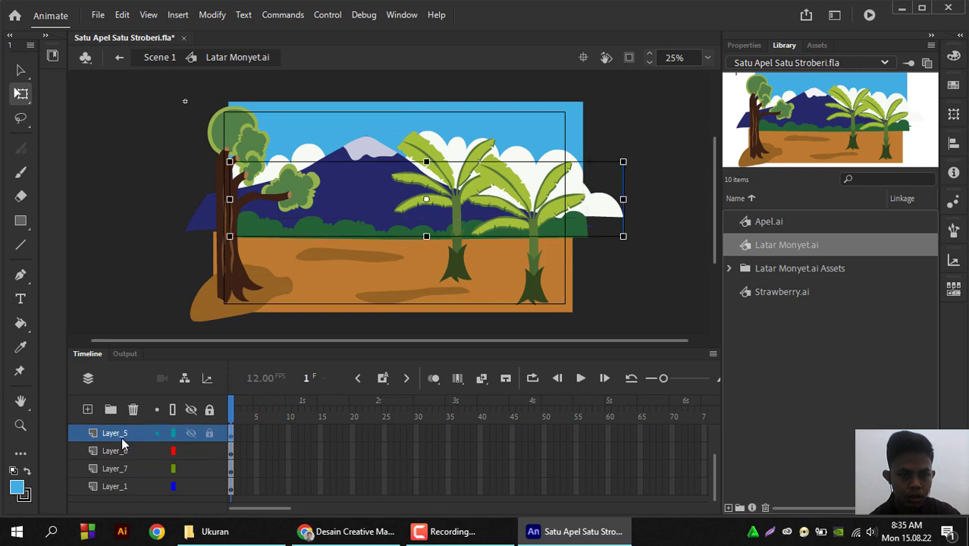
# Widen the Layer_6 cloud group evenly so it extends past both sides of the sky rectangle
pyautogui.click(521, 157)
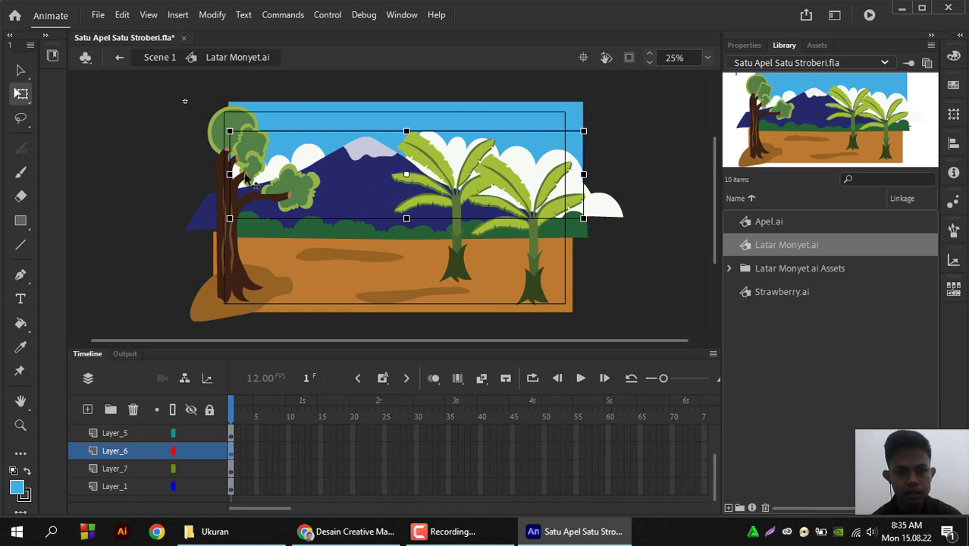
pyautogui.moveTo(230, 175); pyautogui.dragTo(205, 174)
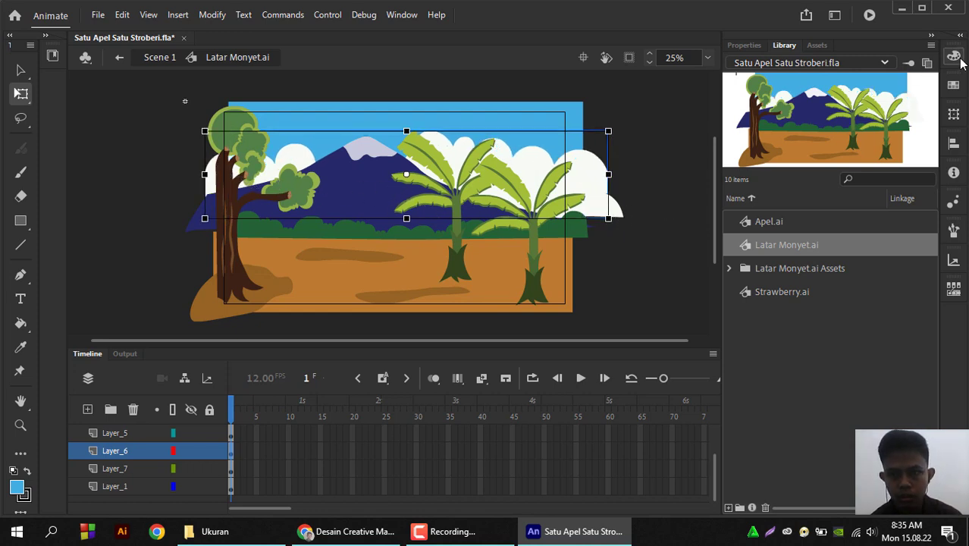
# Set the fill colour of the Layer_6 clouds to light blue 66CCFF and return to the library
pyautogui.click(957, 60)
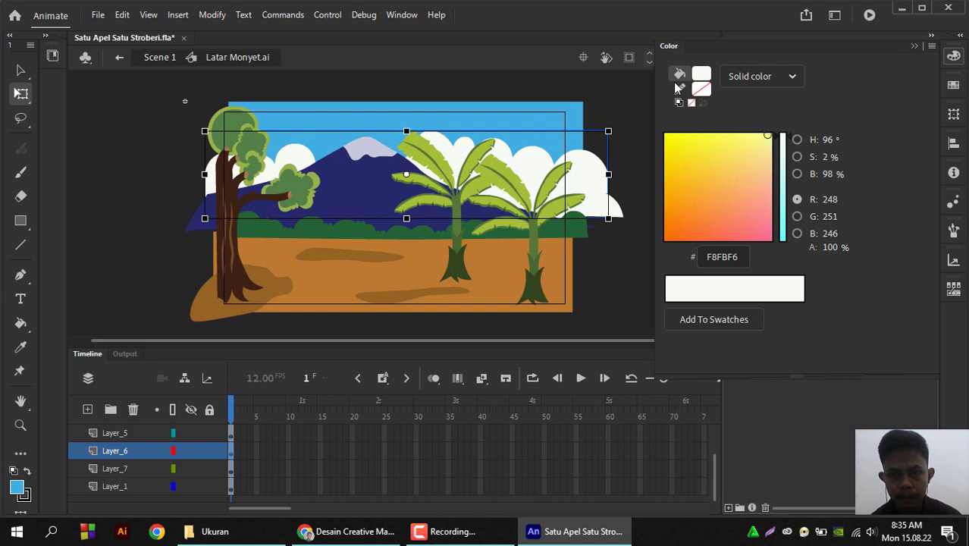
pyautogui.moveTo(785, 182); pyautogui.dragTo(786, 155)
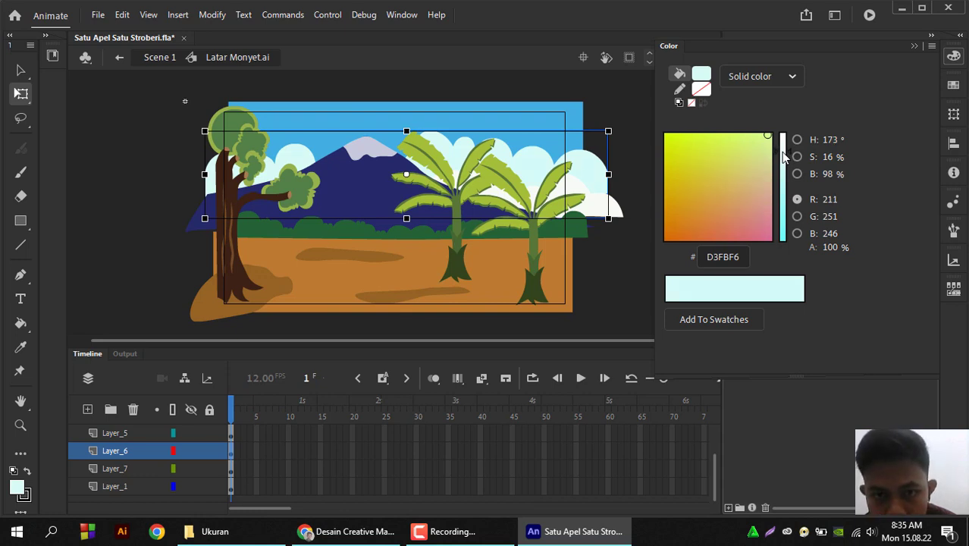
pyautogui.moveTo(784, 151); pyautogui.dragTo(785, 184)
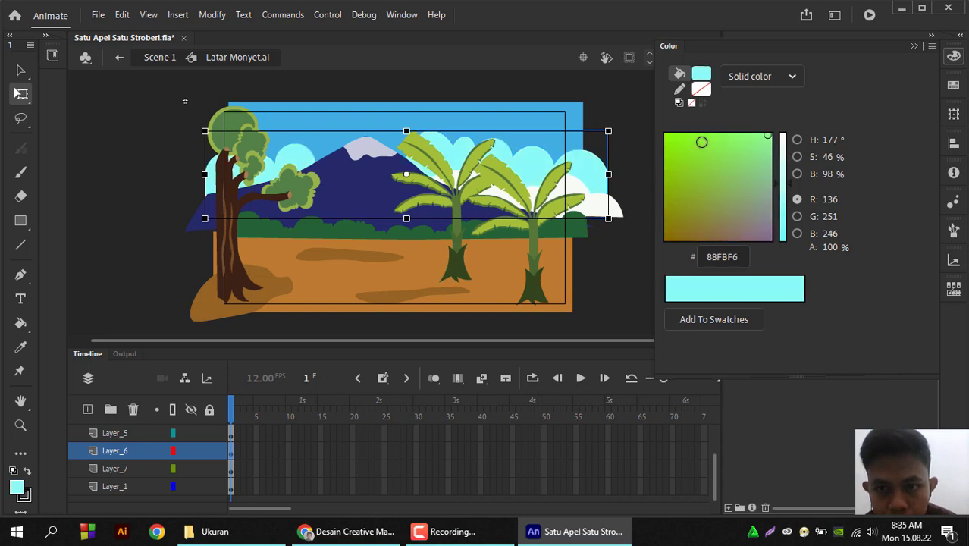
pyautogui.click(679, 90)
pyautogui.click(680, 74)
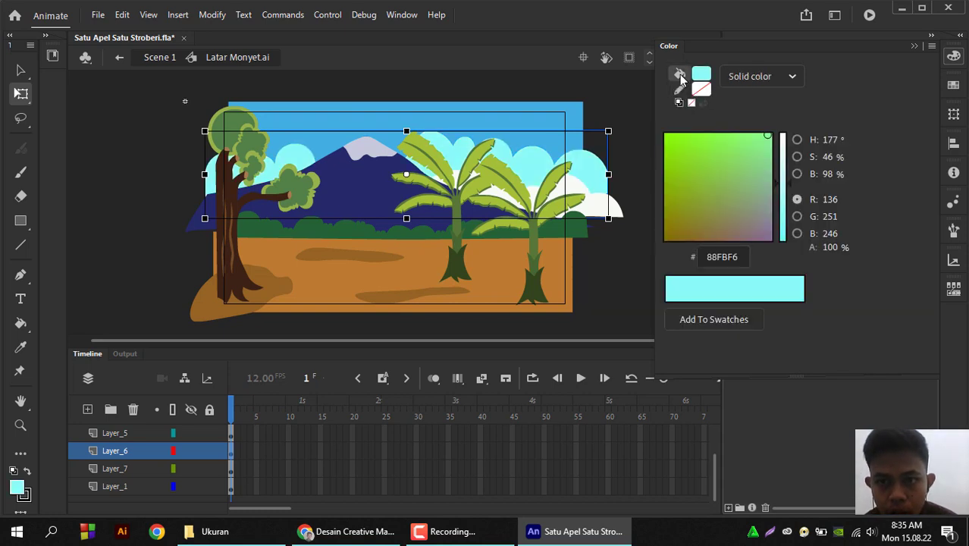
pyautogui.click(710, 74)
pyautogui.click(788, 143)
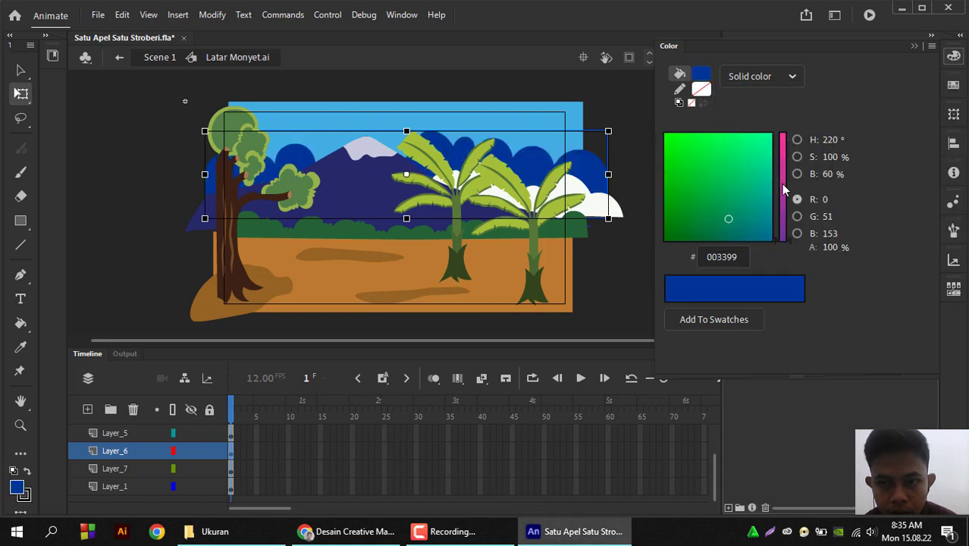
pyautogui.click(687, 76)
pyautogui.press('Escape')
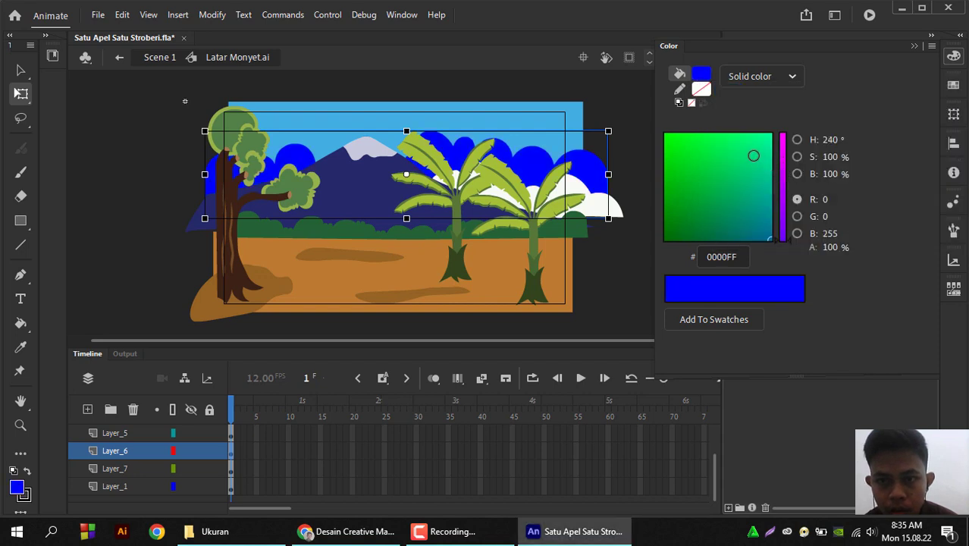
pyautogui.click(702, 88)
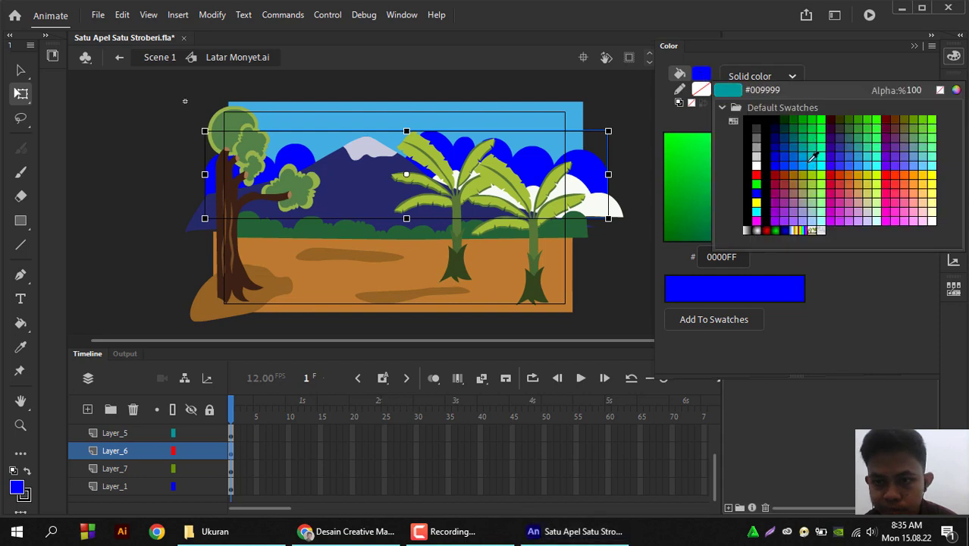
pyautogui.press('Escape')
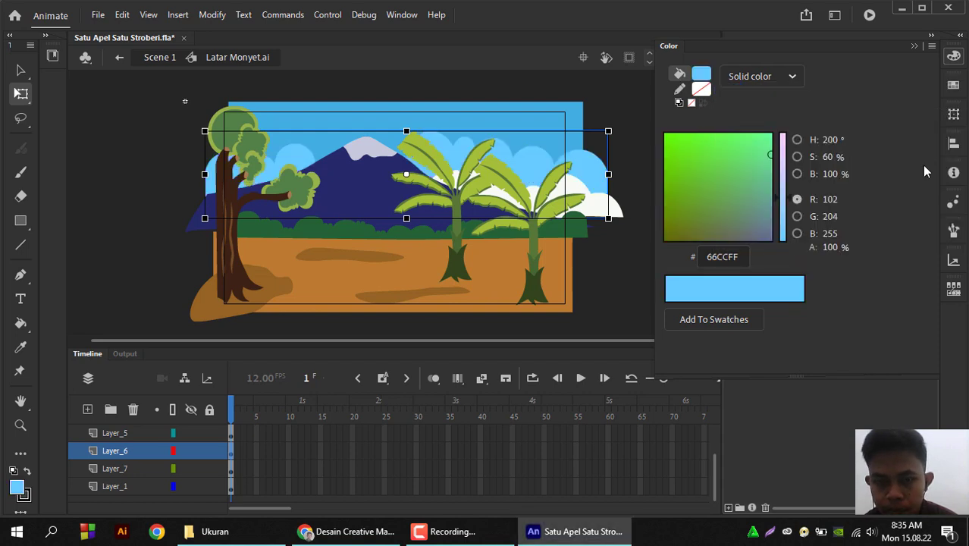
pyautogui.click(640, 138)
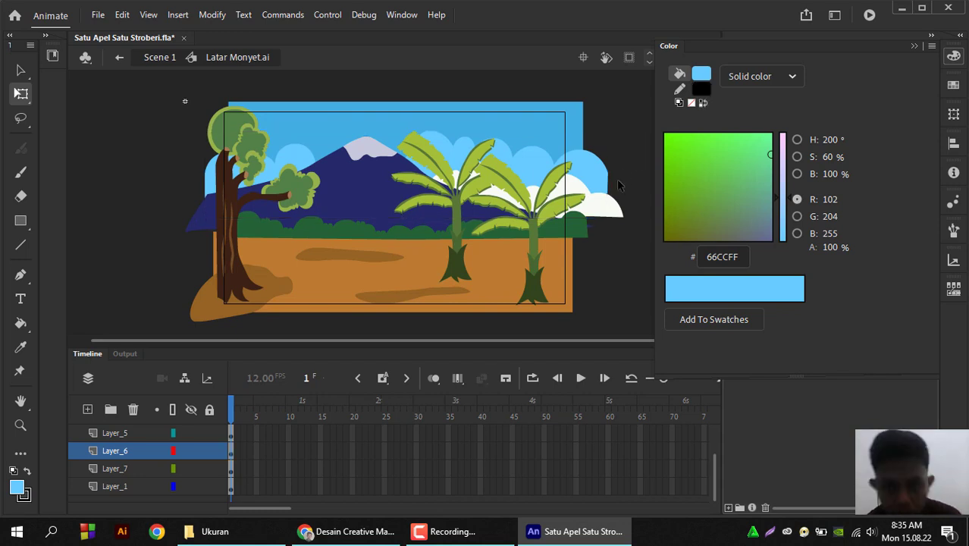
pyautogui.hotkey('ctrl', 'l')
# Lower the light blue clouds on Layer_6 and shift the white clouds on Layer_5 higher above the mountain
pyautogui.click(599, 184)
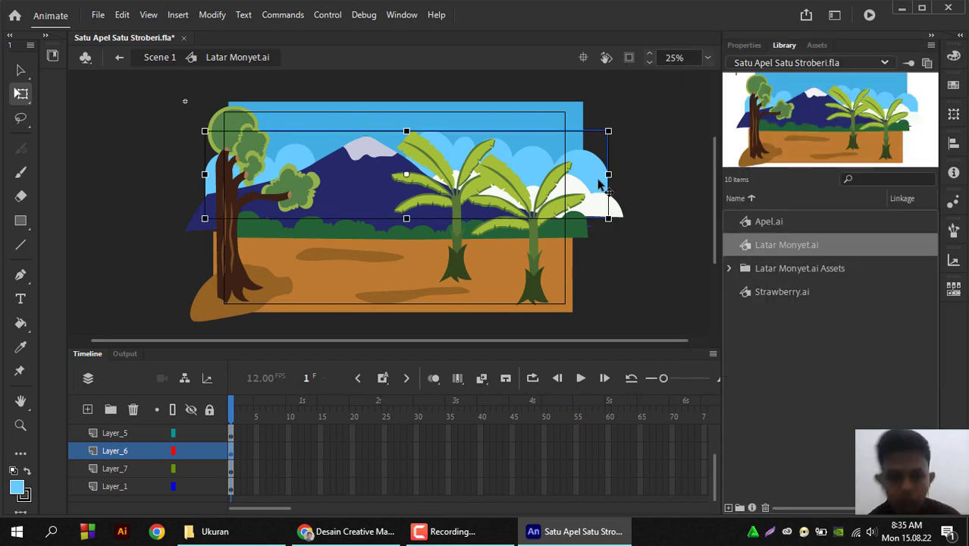
pyautogui.click(592, 181)
pyautogui.moveTo(593, 181); pyautogui.dragTo(591, 205)
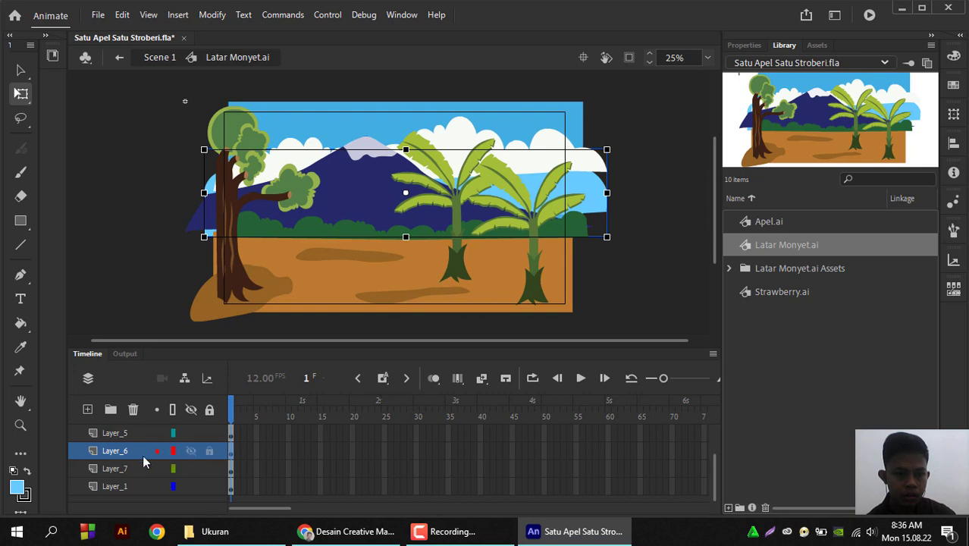
# Move Layer_5 below Layer_6 and lower its white clouds slightly so they sit behind the light blue clouds
pyautogui.moveTo(124, 452); pyautogui.dragTo(127, 485)
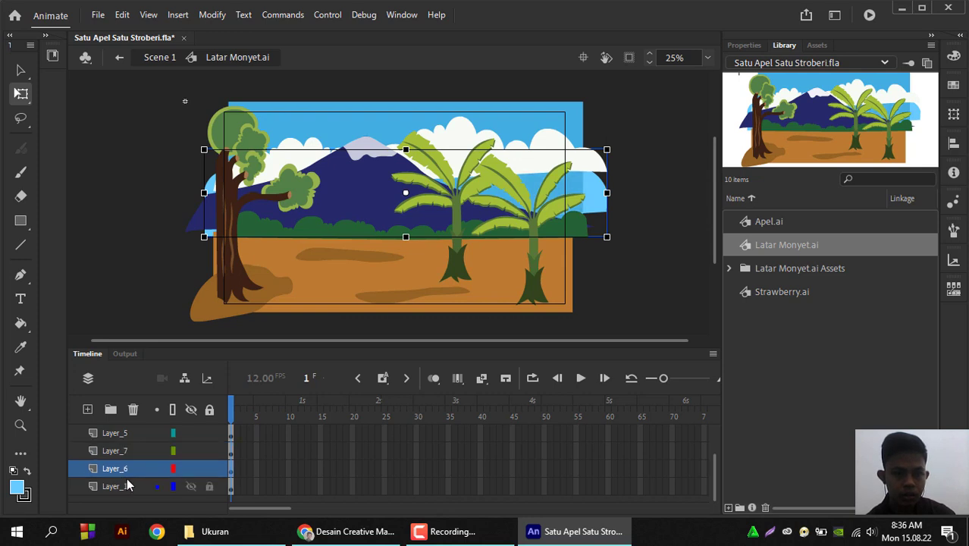
pyautogui.hotkey('ctrl', 'z')
pyautogui.click(127, 470)
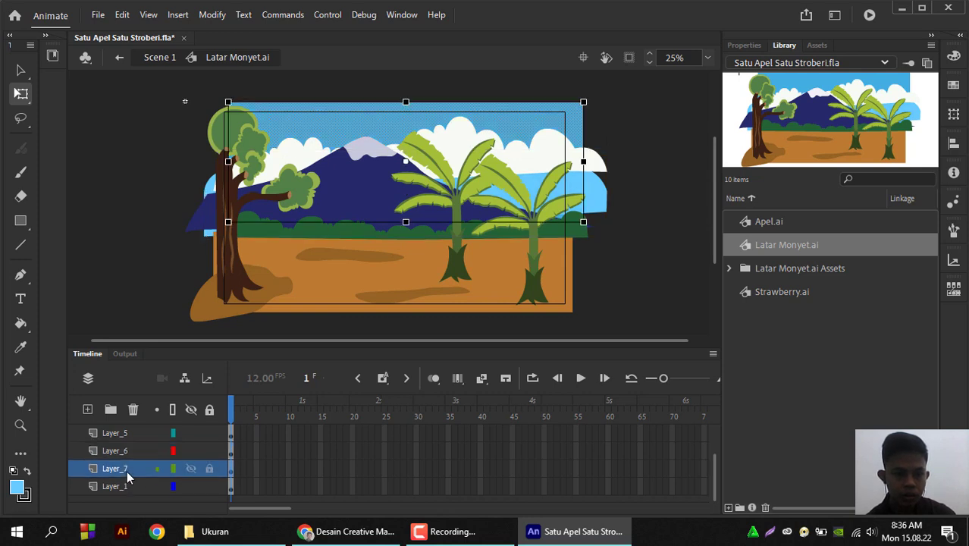
pyautogui.moveTo(118, 434); pyautogui.dragTo(129, 458)
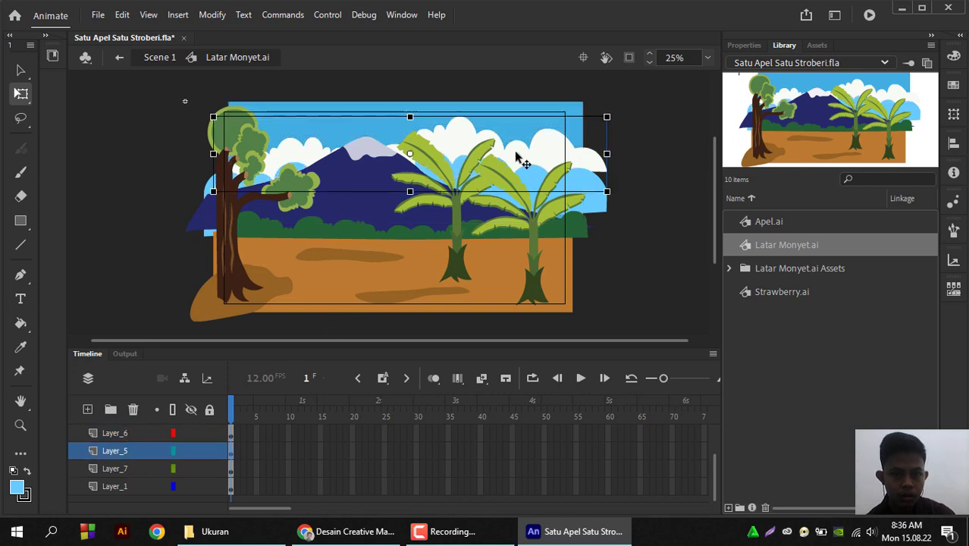
pyautogui.moveTo(515, 152); pyautogui.dragTo(517, 162)
pyautogui.click(641, 156)
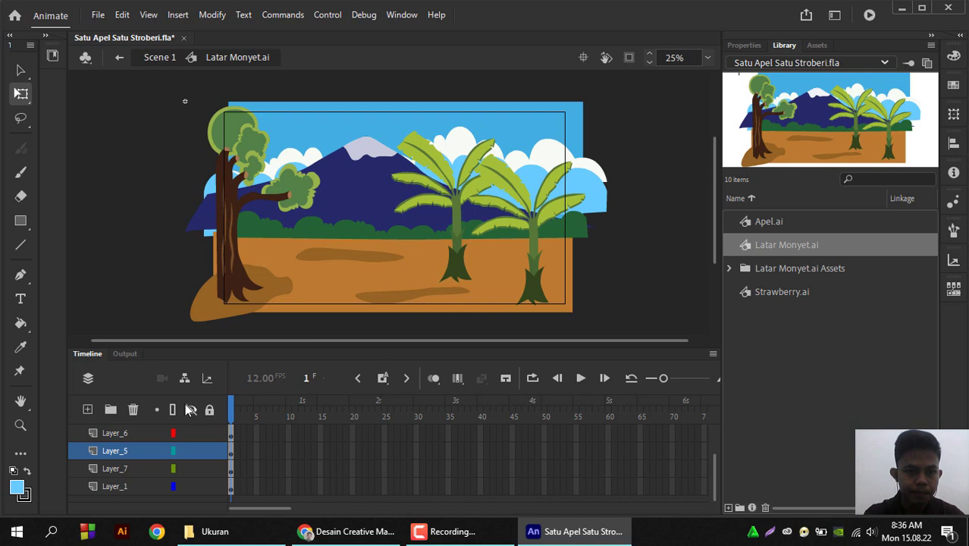
# Return to Scene 1 and add a new layer named Apel above the Latar layer
pyautogui.doubleClick(599, 259)
pyautogui.click(639, 279)
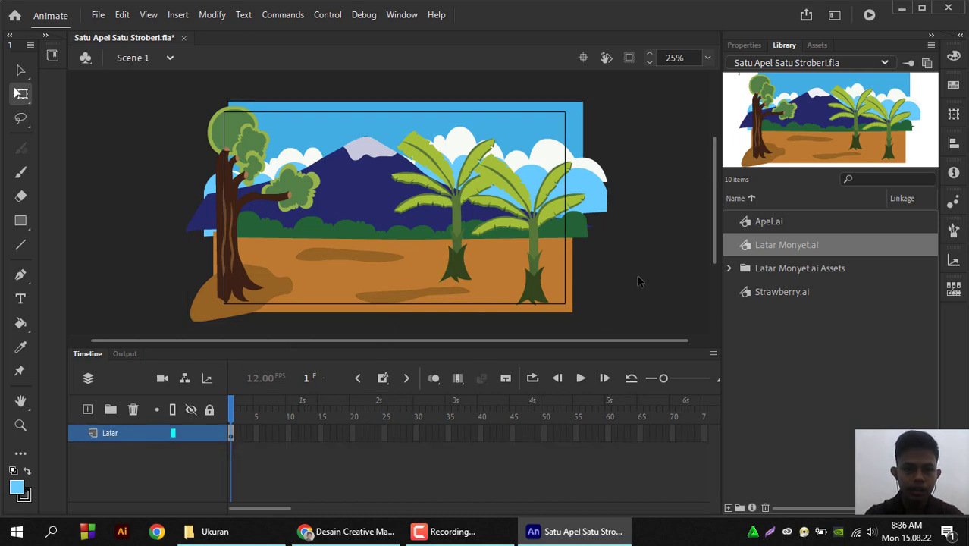
pyautogui.click(88, 409)
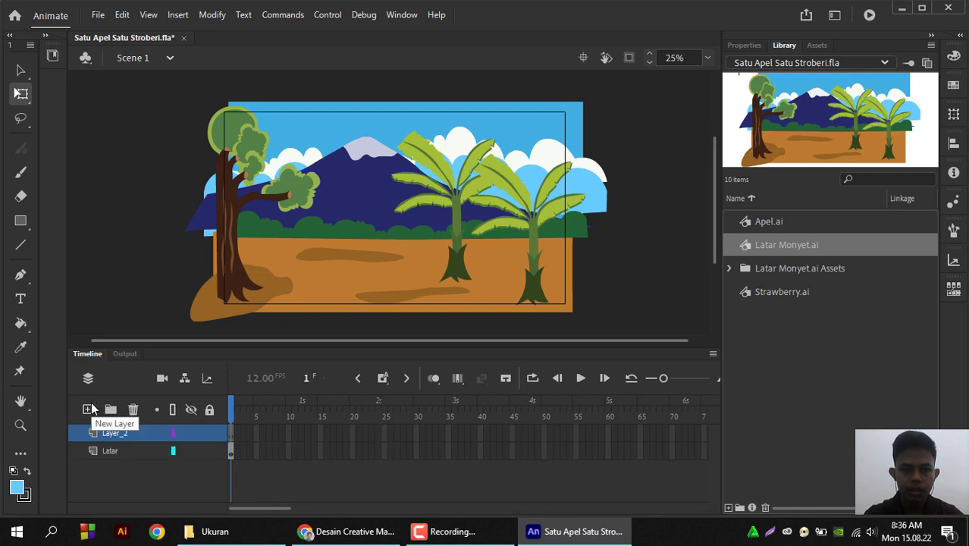
pyautogui.click(124, 429)
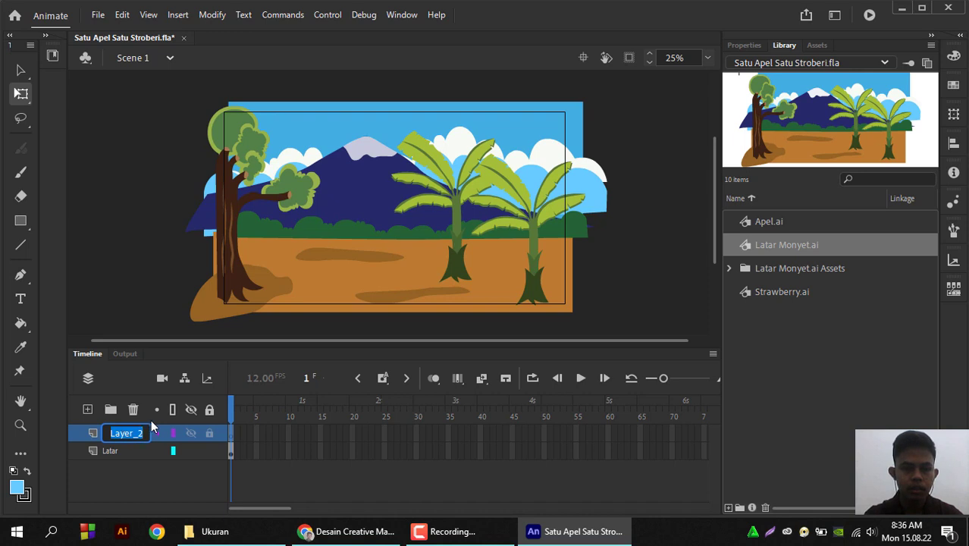
pyautogui.write('Apel')
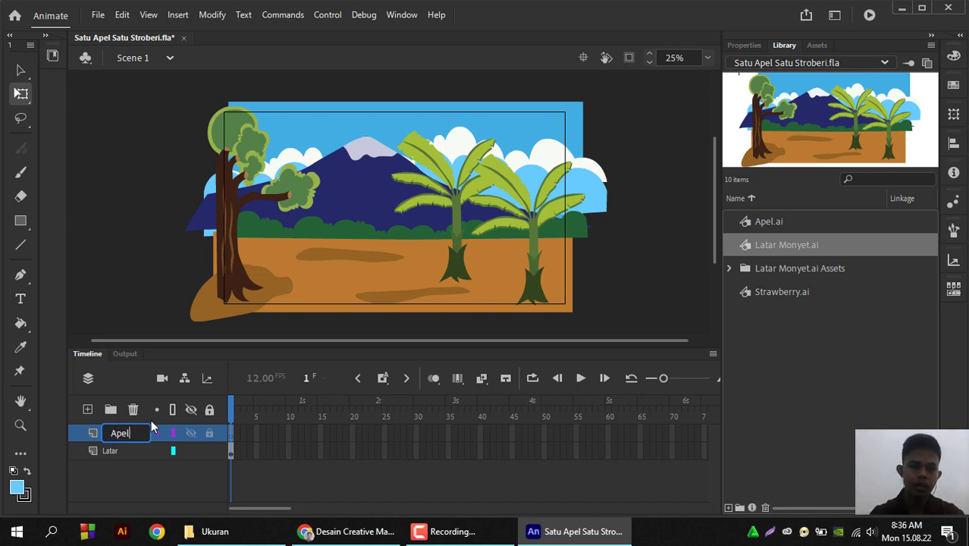
pyautogui.press('Return')
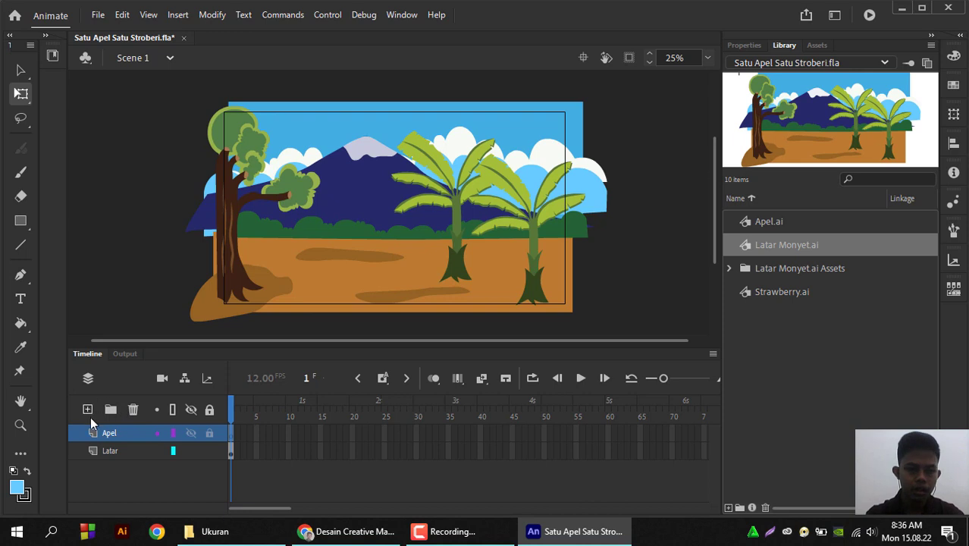
# Add a new layer named Strawberry above the Apel layer
pyautogui.click(88, 410)
pyautogui.doubleClick(120, 434)
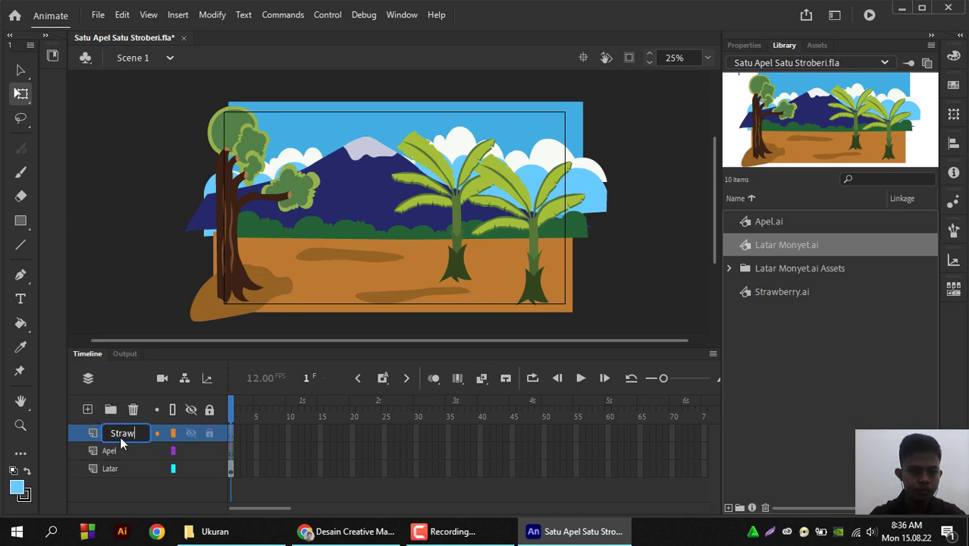
pyautogui.write('Strawberry')
pyautogui.press('Return')
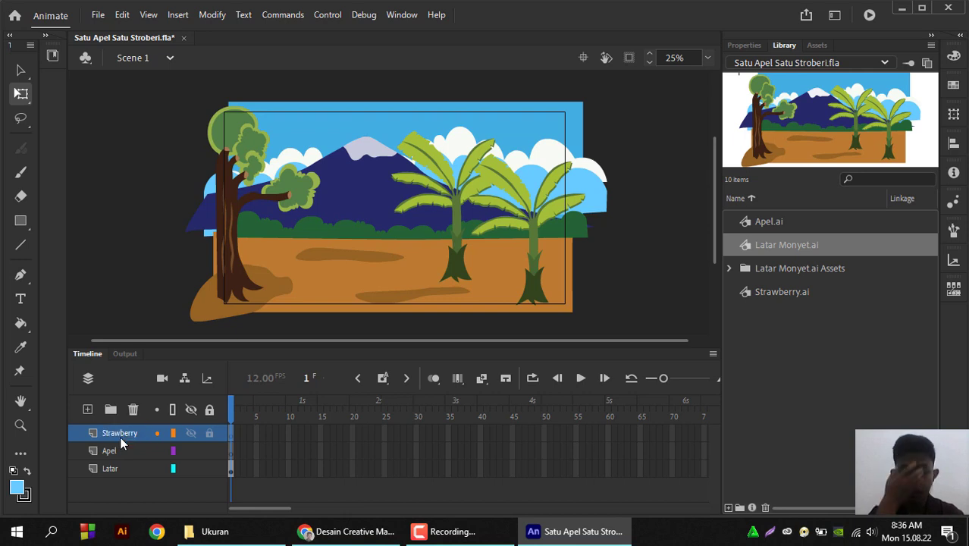
# Place Apel.ai from the library on the Apel layer and position the apple on the ground beside the large tree
pyautogui.click(122, 449)
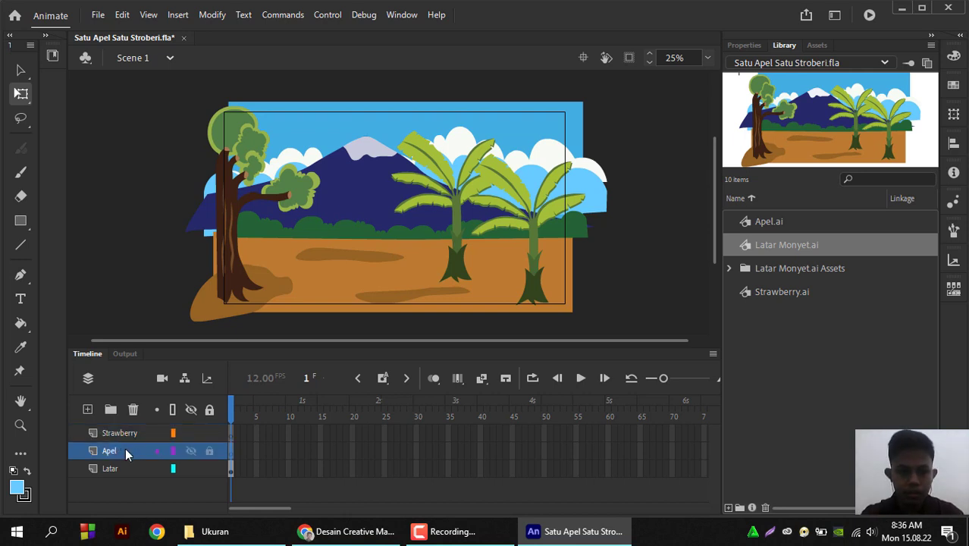
pyautogui.click(767, 226)
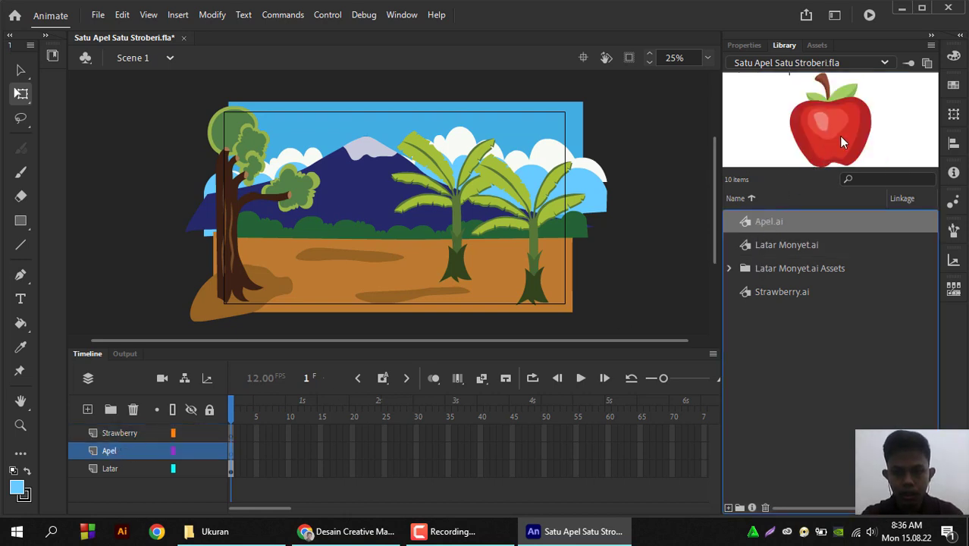
pyautogui.moveTo(841, 120); pyautogui.dragTo(437, 239)
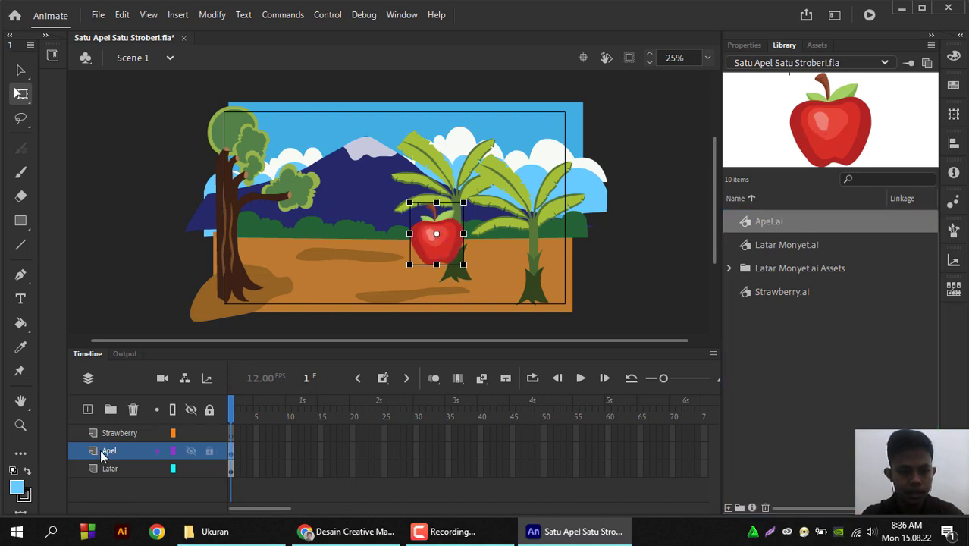
pyautogui.moveTo(395, 260); pyautogui.dragTo(291, 270)
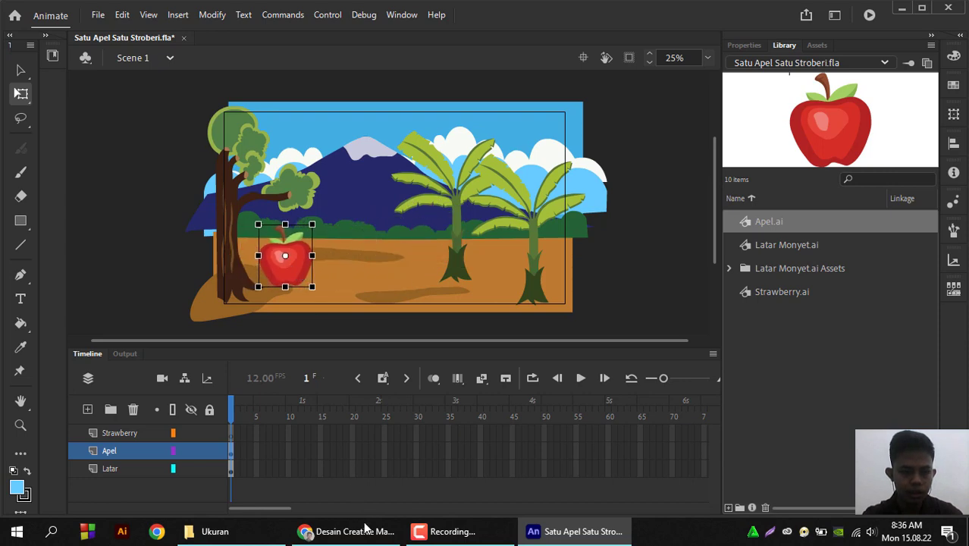
# Switch to Chrome and examine the Ukuran math cards in Desain Creative Math Card.pdf for the apple and strawberry sizes
pyautogui.click(367, 531)
pyautogui.scroll(-10, 426, 355)
pyautogui.scroll(-15, 426, 356)
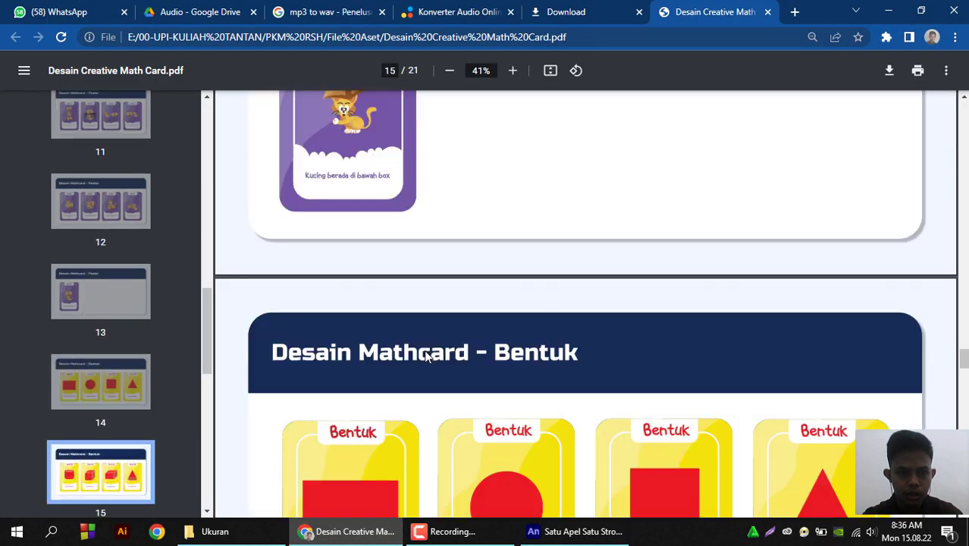
pyautogui.scroll(13, 426, 356)
pyautogui.scroll(20, 426, 356)
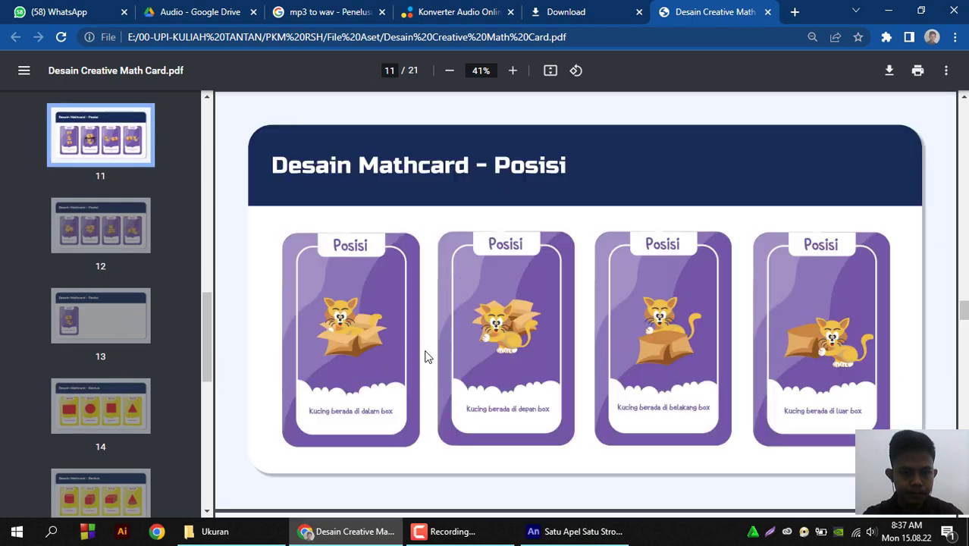
pyautogui.scroll(5, 426, 357)
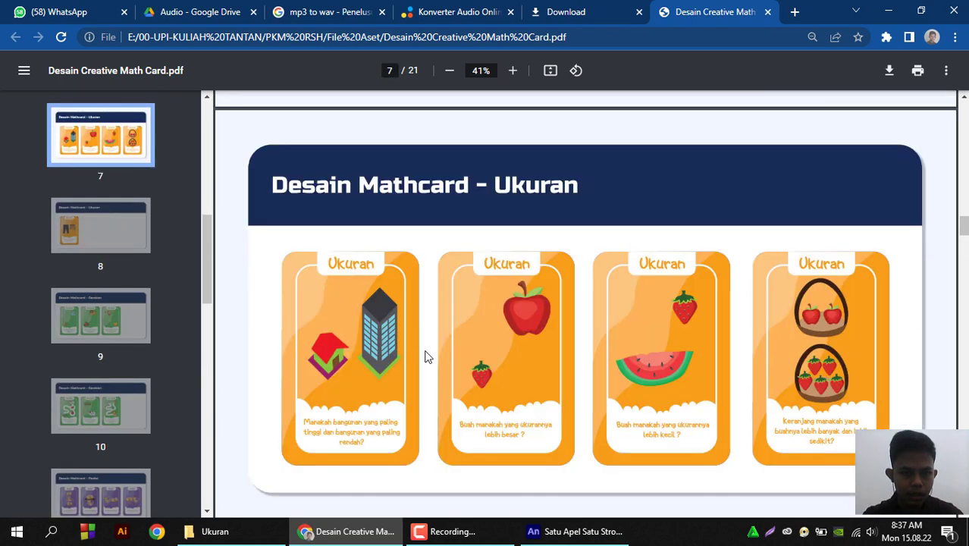
pyautogui.click(214, 531)
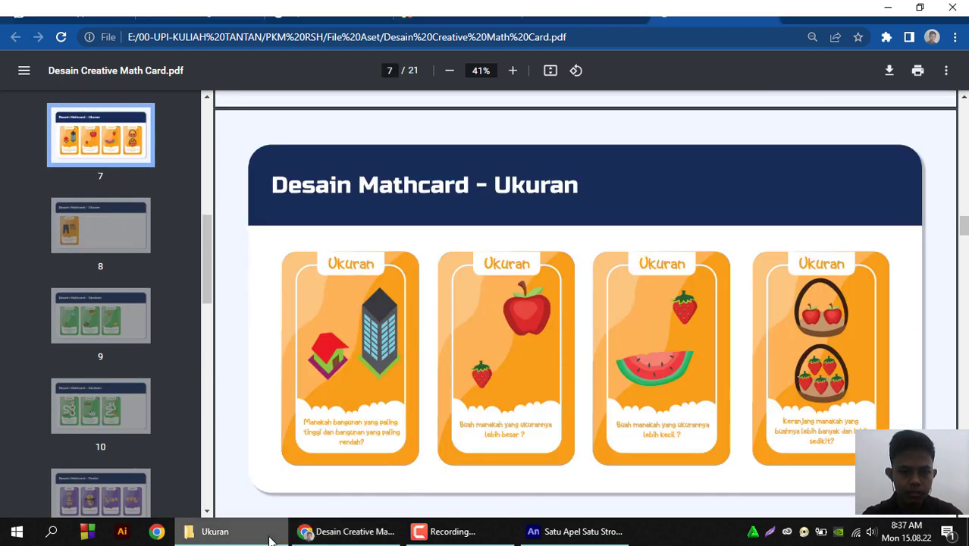
# Return to Animate and move the apple to the middle of the ground, between the large tree and the palms
pyautogui.click(571, 532)
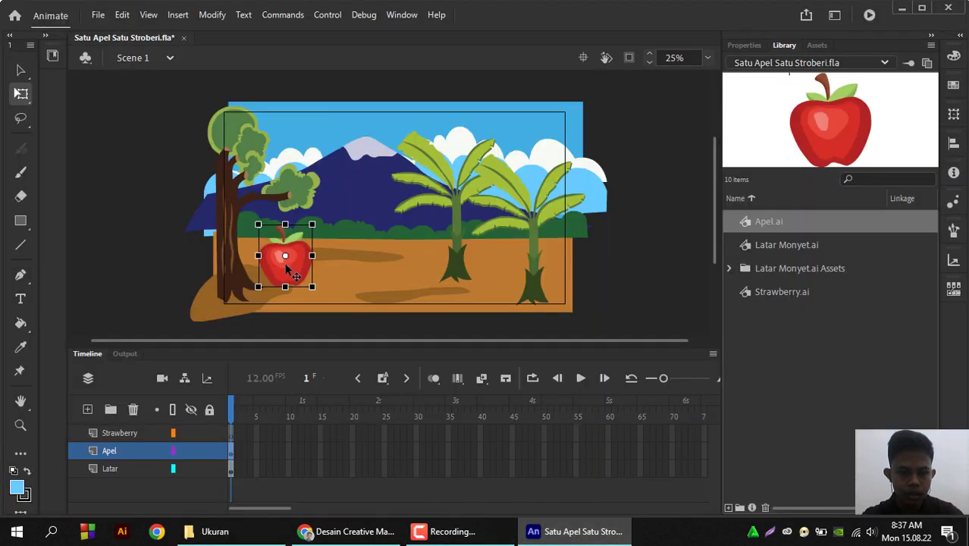
pyautogui.moveTo(297, 270); pyautogui.dragTo(393, 254)
pyautogui.click(608, 256)
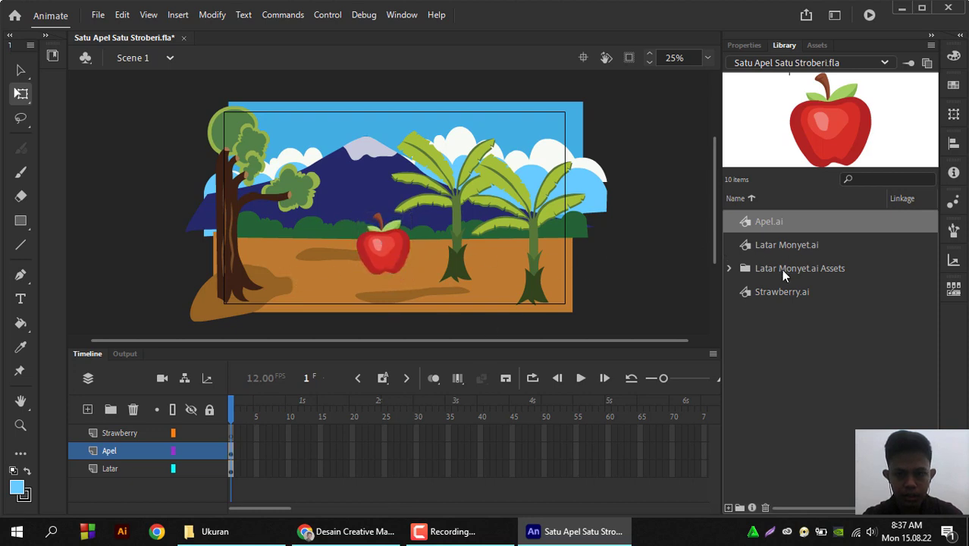
# Place Strawberry.ai on the ground beside the large tree and scale it down to less than half its size
pyautogui.moveTo(778, 291); pyautogui.dragTo(284, 252)
pyautogui.hotkey('ctrl', '=')
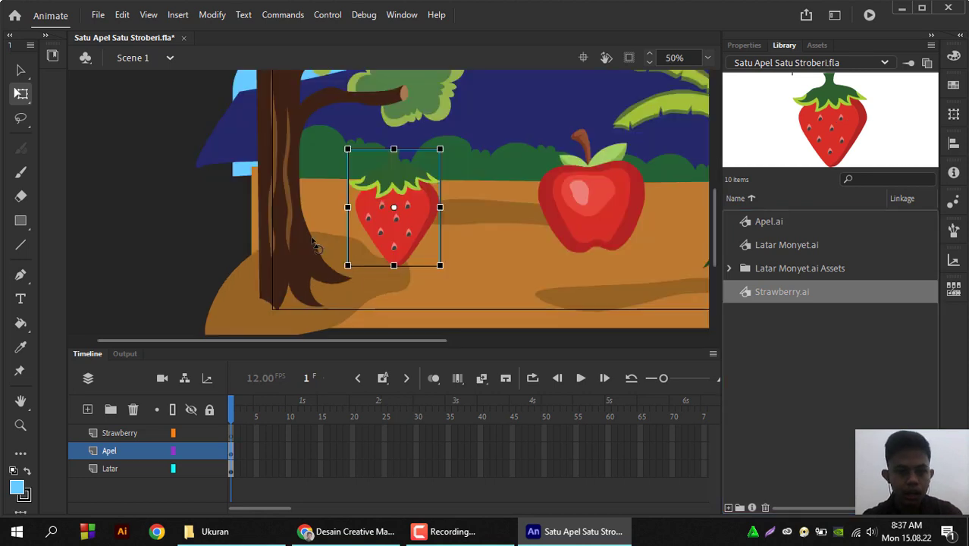
pyautogui.moveTo(440, 149); pyautogui.dragTo(416, 184)
pyautogui.moveTo(406, 216); pyautogui.dragTo(406, 242)
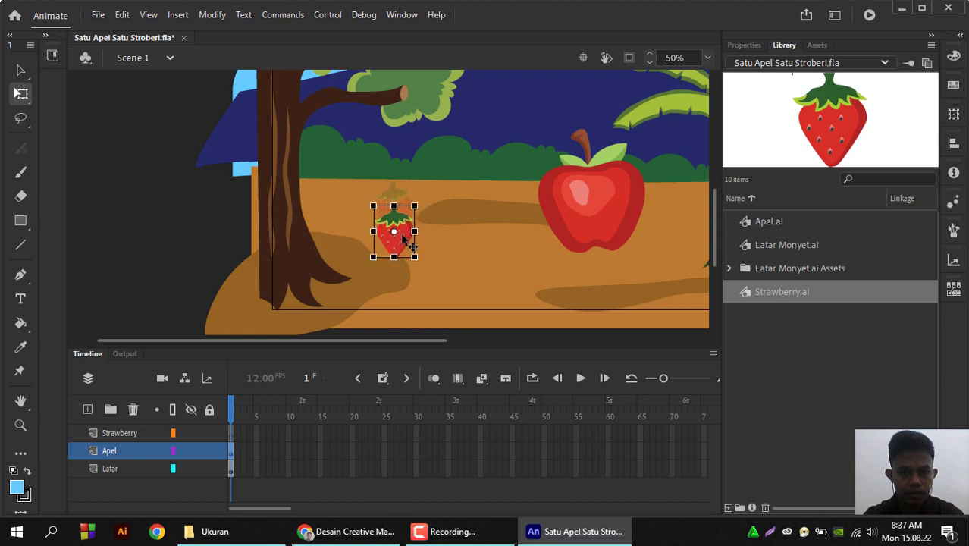
# Fine-tune the fruit placement by raising the strawberry slightly and shifting the apple a little closer to it
pyautogui.click(591, 247)
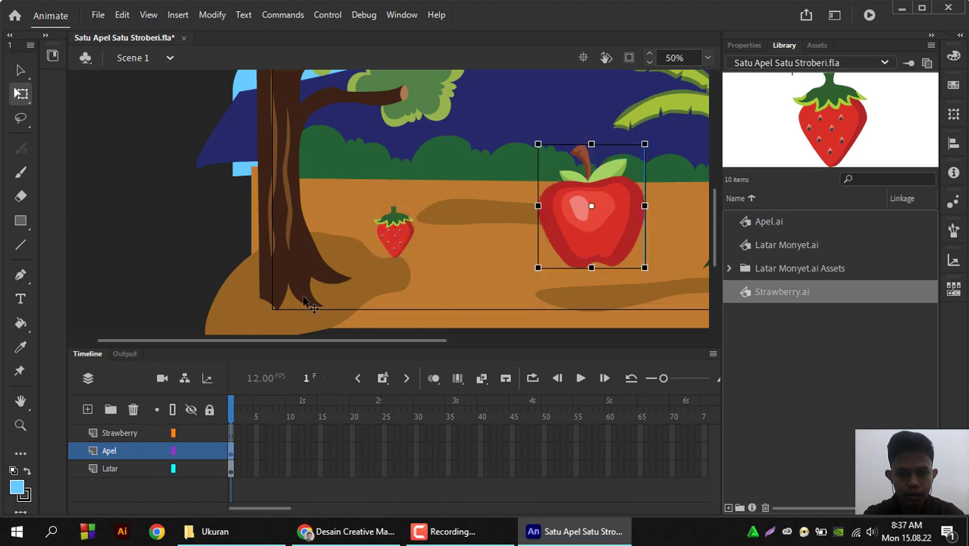
pyautogui.click(161, 306)
pyautogui.hotkey('ctrl', '-')
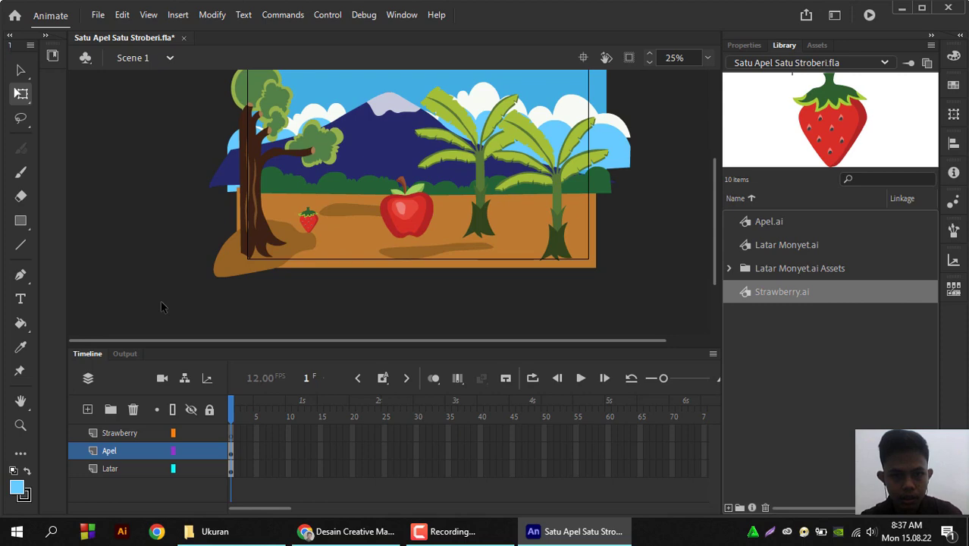
pyautogui.hotkey('ctrl', '=')
pyautogui.hotkey('ctrl', '-')
pyautogui.hotkey('ctrl', '=')
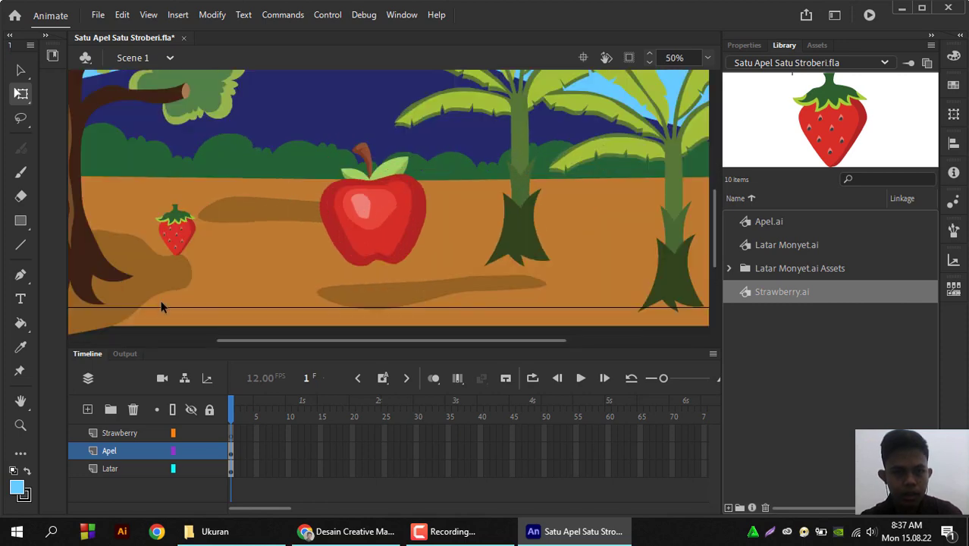
pyautogui.hotkey('ctrl', '-')
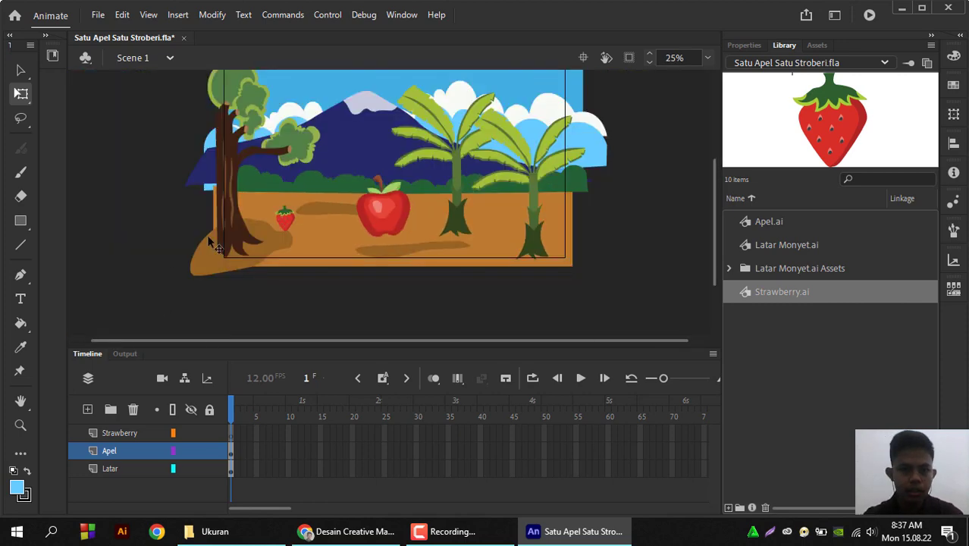
pyautogui.click(284, 218)
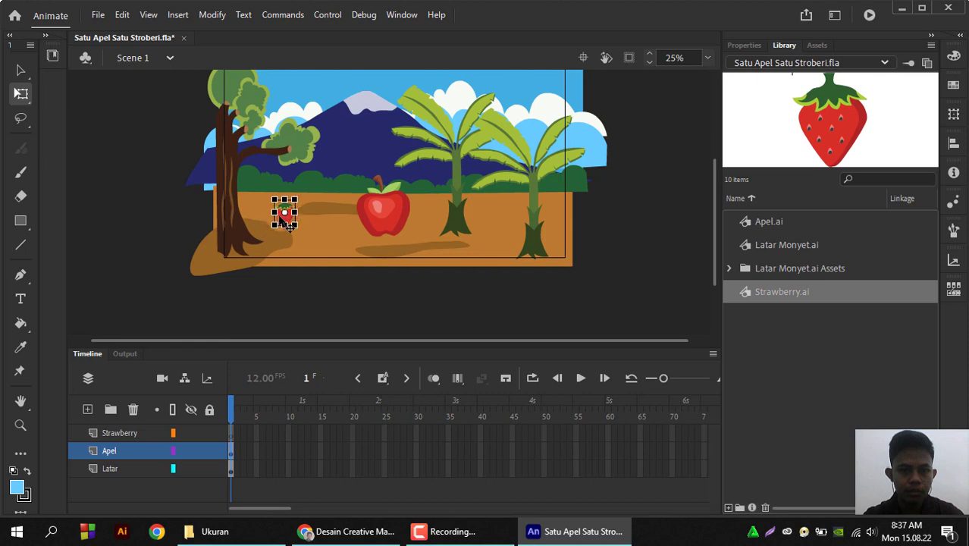
pyautogui.moveTo(368, 208); pyautogui.dragTo(367, 202)
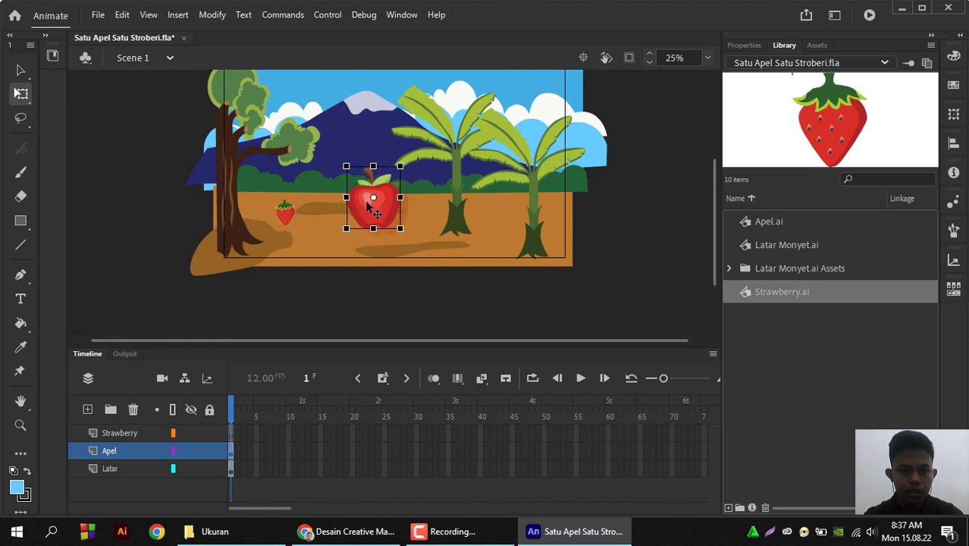
pyautogui.click(591, 222)
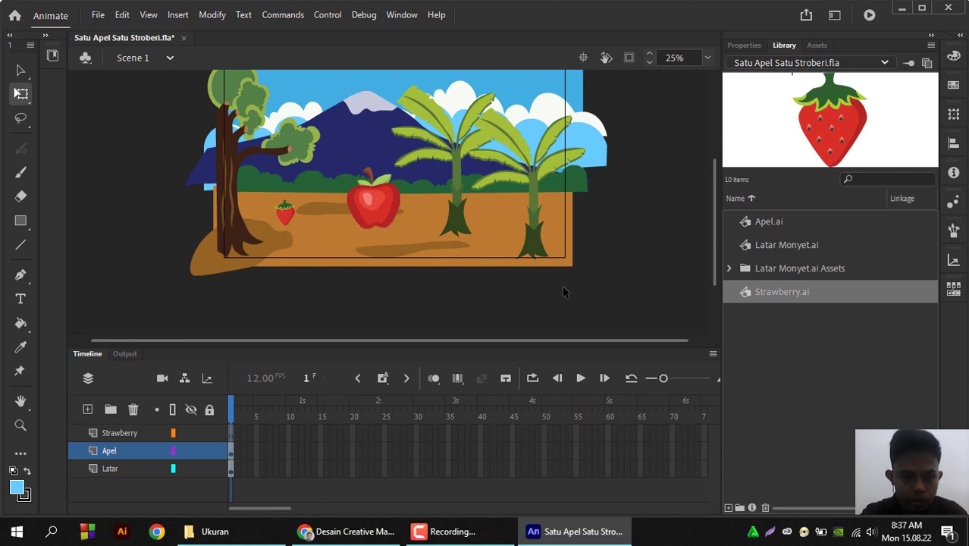
# Import Ibu Guru.ai from the File Aset folder into the library with all its layers and save the document
pyautogui.click(102, 433)
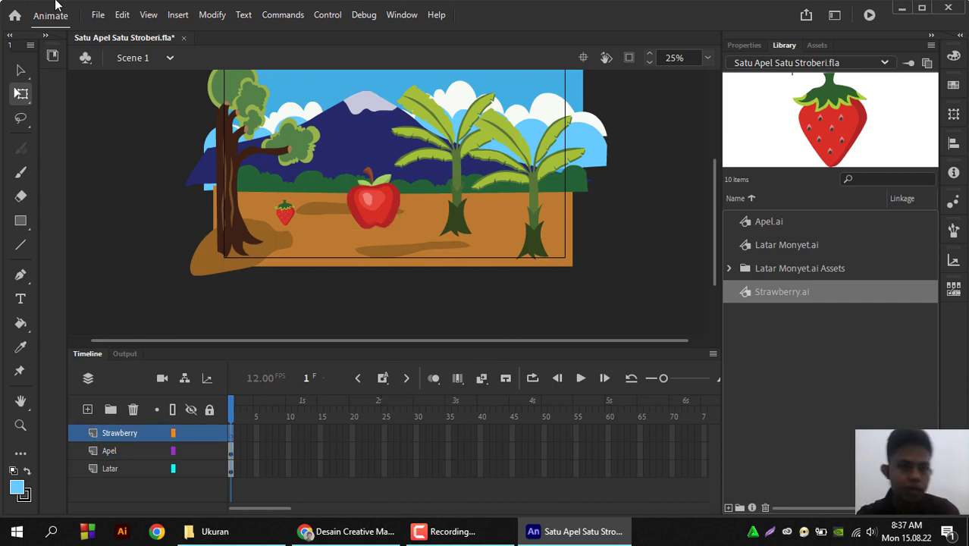
pyautogui.click(98, 15)
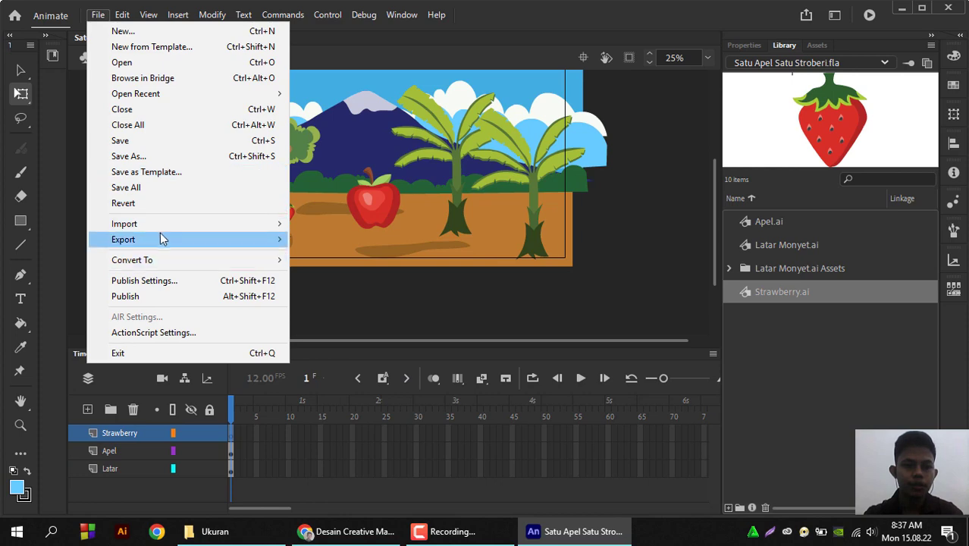
pyautogui.click(311, 234)
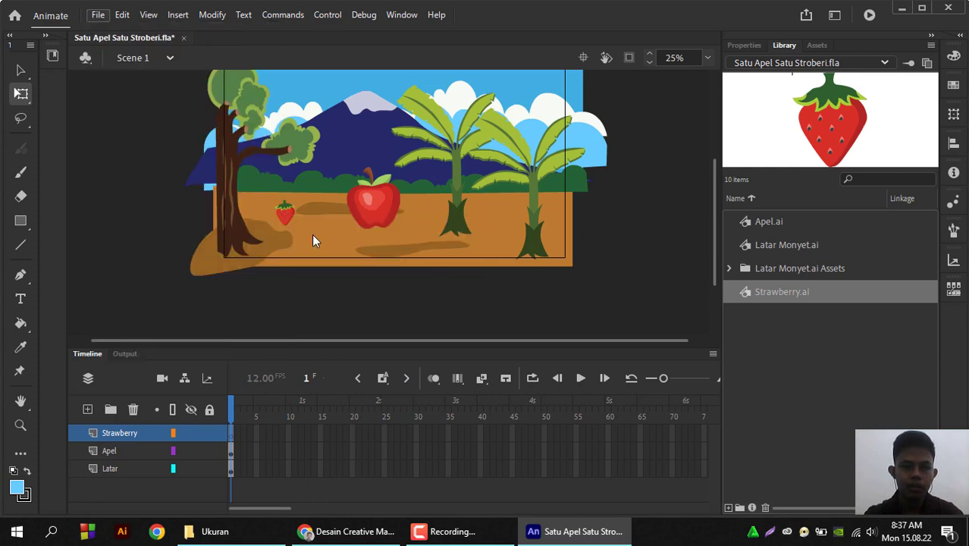
pyautogui.scroll(-3, 315, 241)
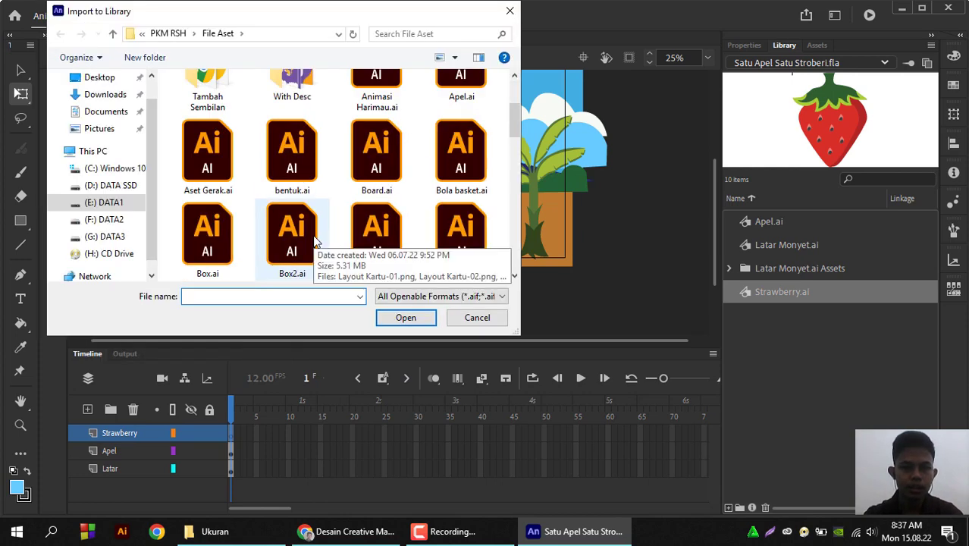
pyautogui.scroll(-3, 315, 241)
pyautogui.scroll(-5, 319, 232)
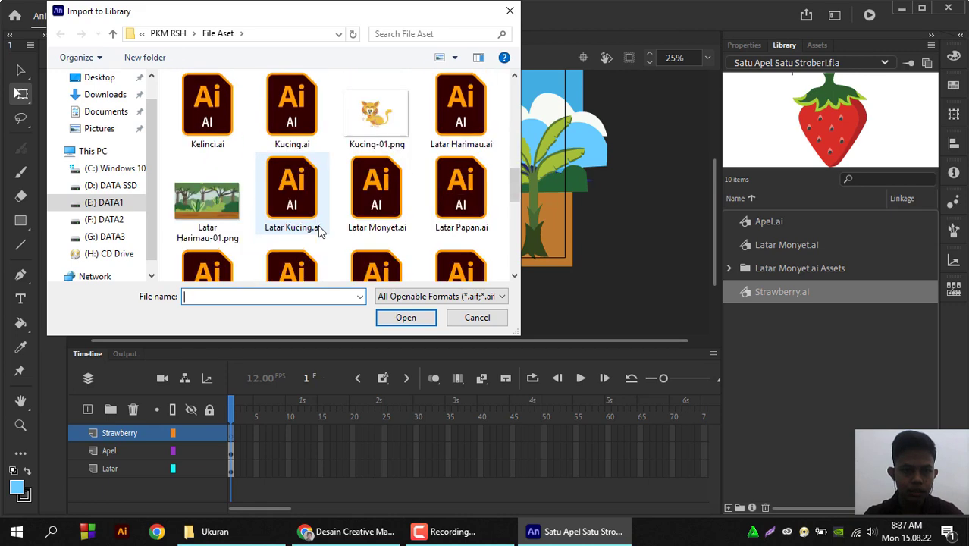
pyautogui.scroll(2, 318, 227)
pyautogui.press('i')
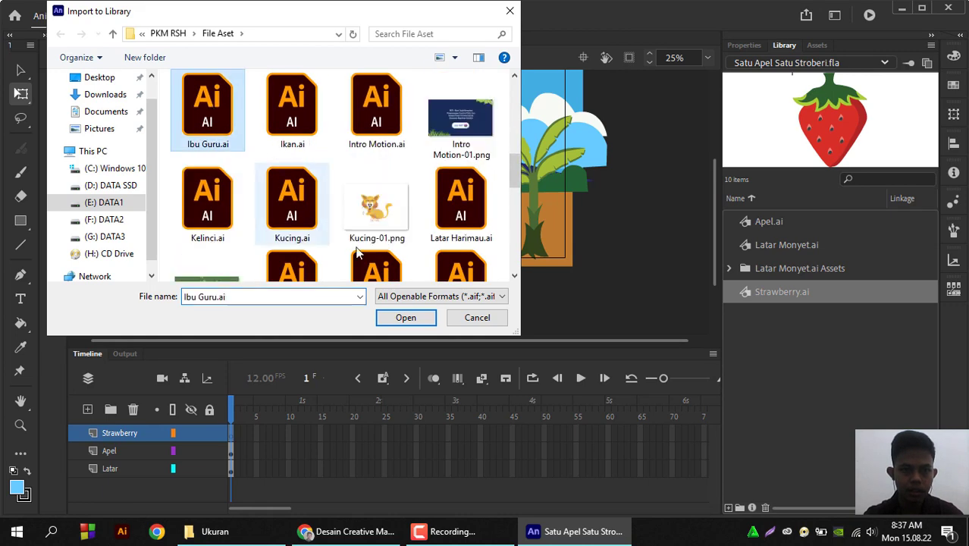
pyautogui.click(406, 317)
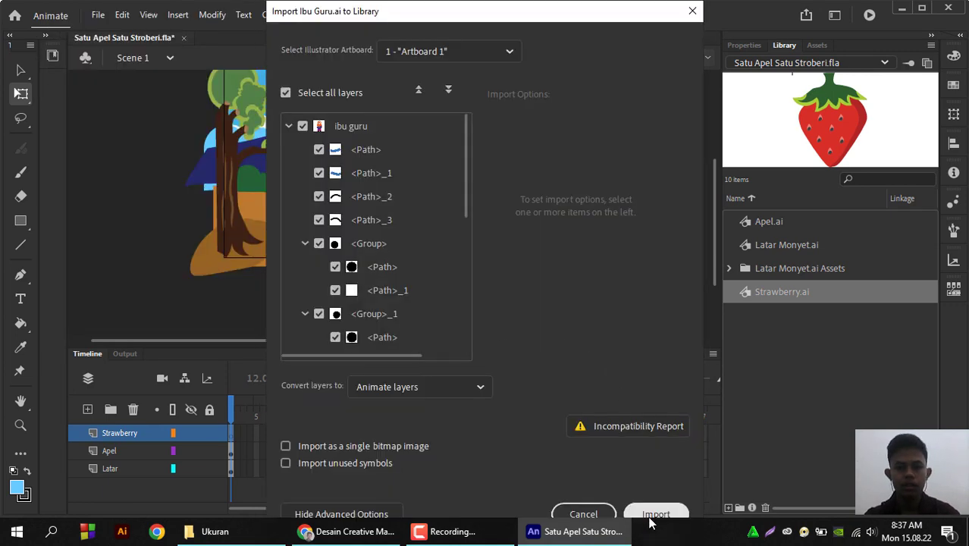
pyautogui.click(653, 514)
pyautogui.hotkey('ctrl', 's')
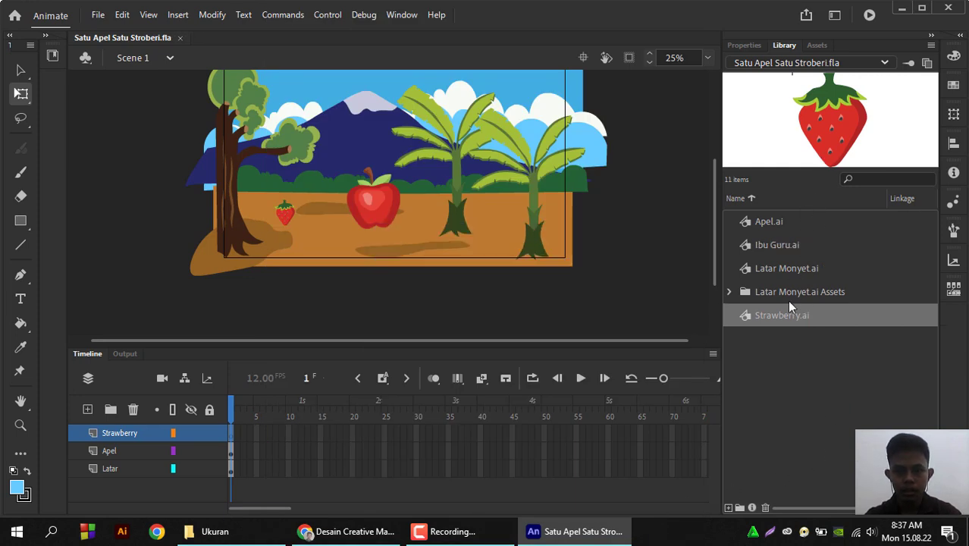
# Add a new layer named Manusia above Strawberry and place Ibu Guru.ai on it in front of the palm trees
pyautogui.click(781, 244)
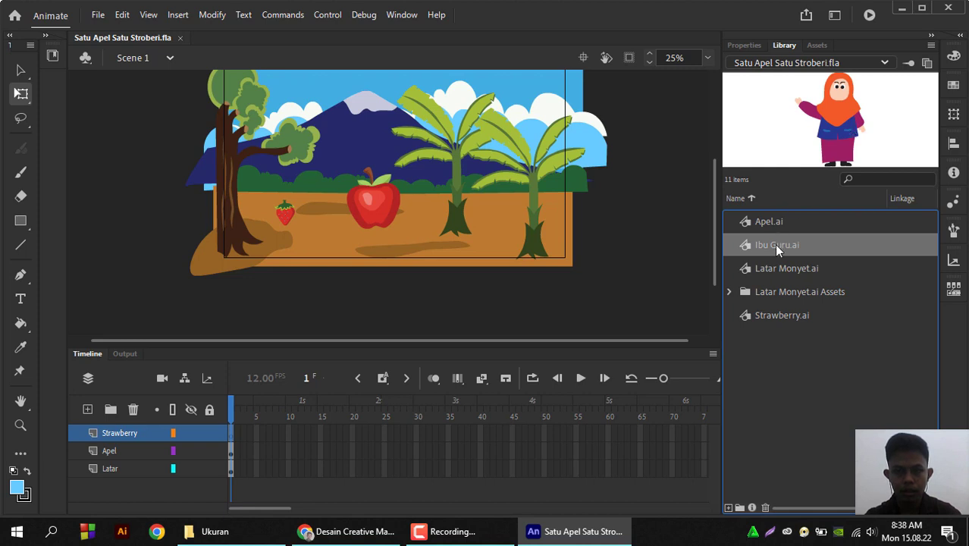
pyautogui.moveTo(771, 244); pyautogui.dragTo(755, 125)
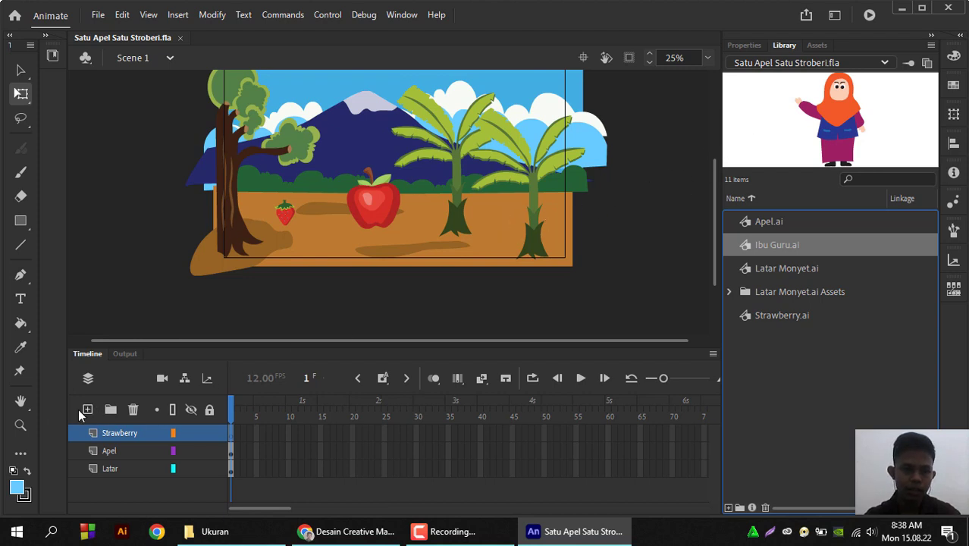
pyautogui.click(81, 409)
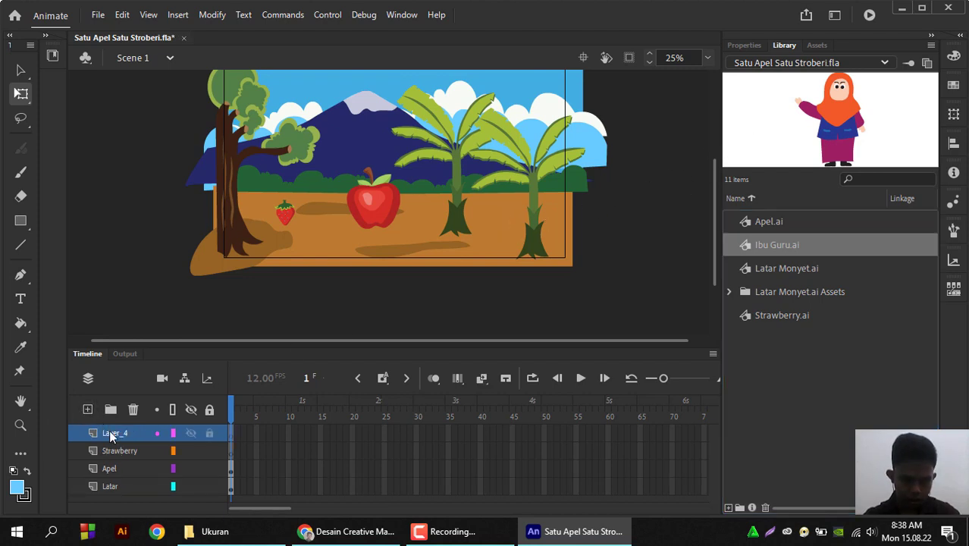
pyautogui.doubleClick(109, 430)
pyautogui.write('MAn')
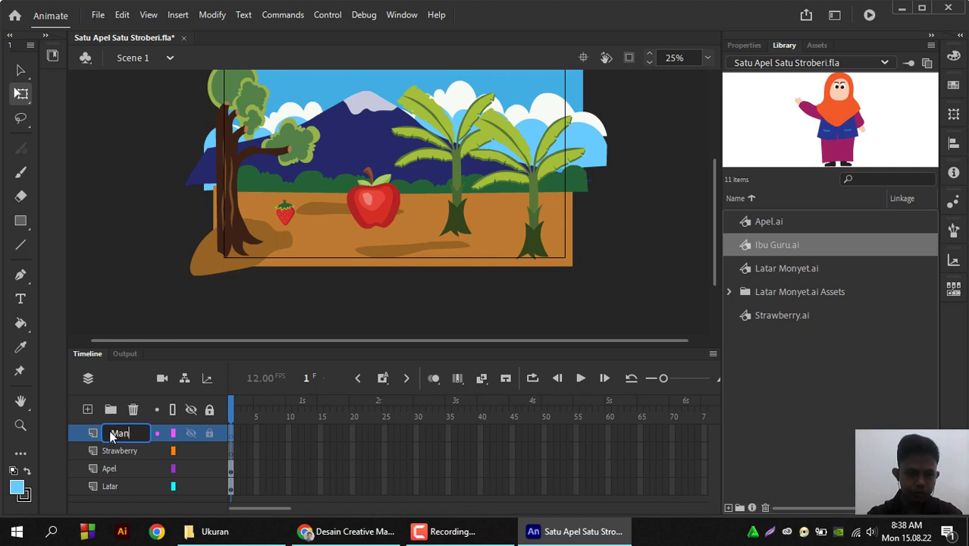
pyautogui.write('usia')
pyautogui.press('Return')
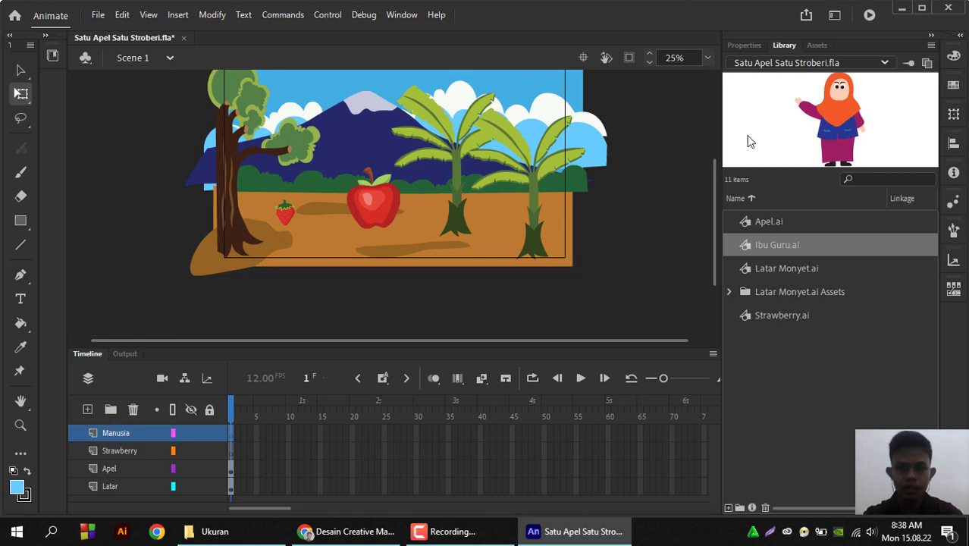
pyautogui.moveTo(830, 127); pyautogui.dragTo(479, 209)
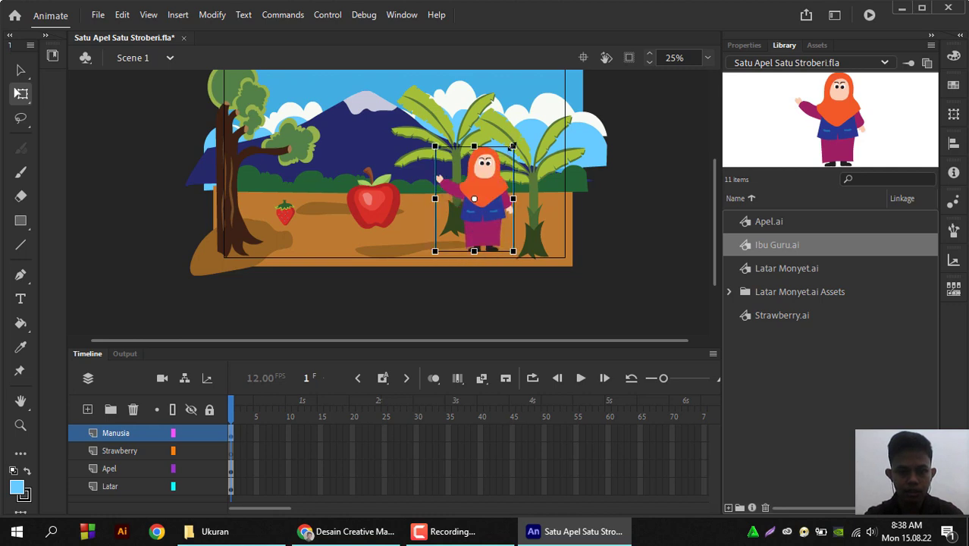
# Enlarge the teacher character by about a third and move her slightly lower in front of the palm trees
pyautogui.moveTo(513, 145); pyautogui.dragTo(527, 127)
pyautogui.moveTo(501, 207); pyautogui.dragTo(498, 217)
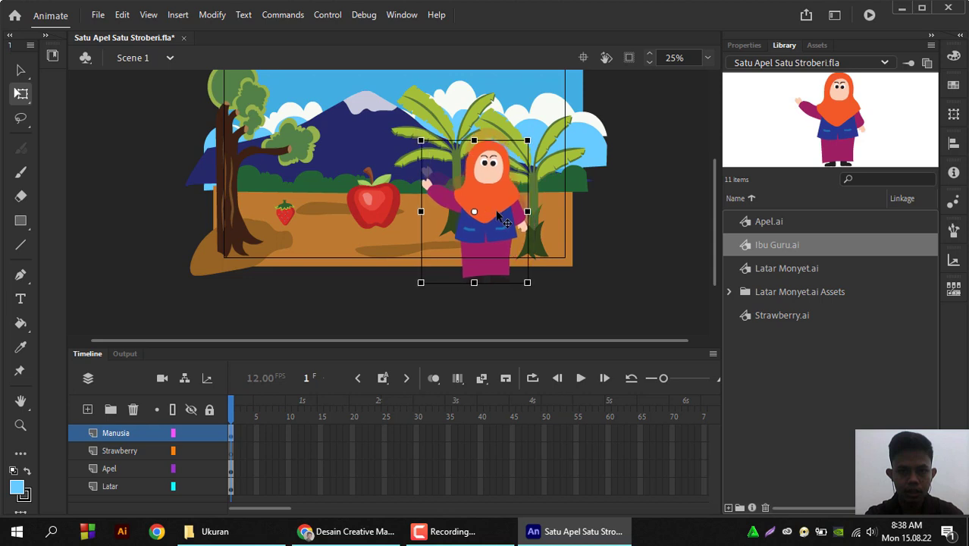
pyautogui.click(613, 262)
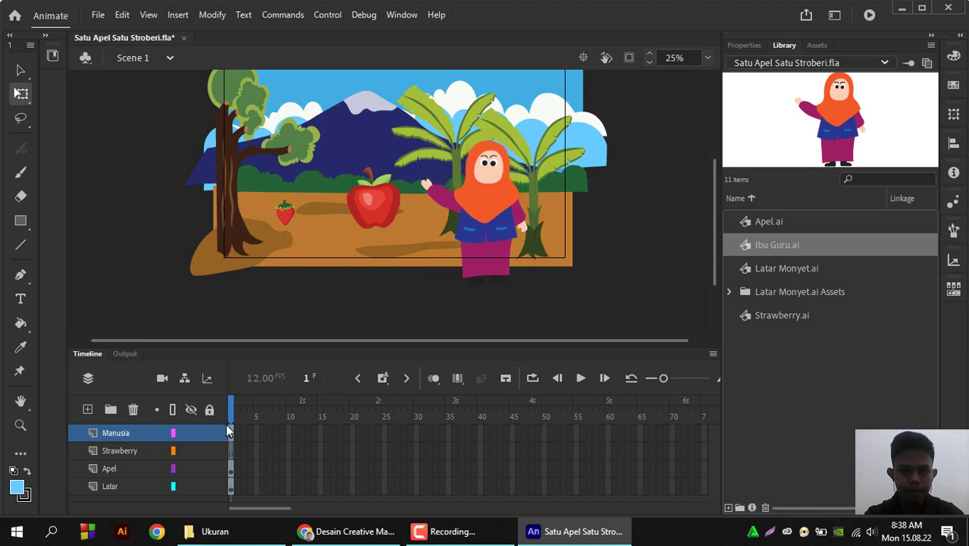
# Open the Latar Monyet.ai background on the Latar layer for editing and select the light blue clouds on Layer_6
pyautogui.click(132, 482)
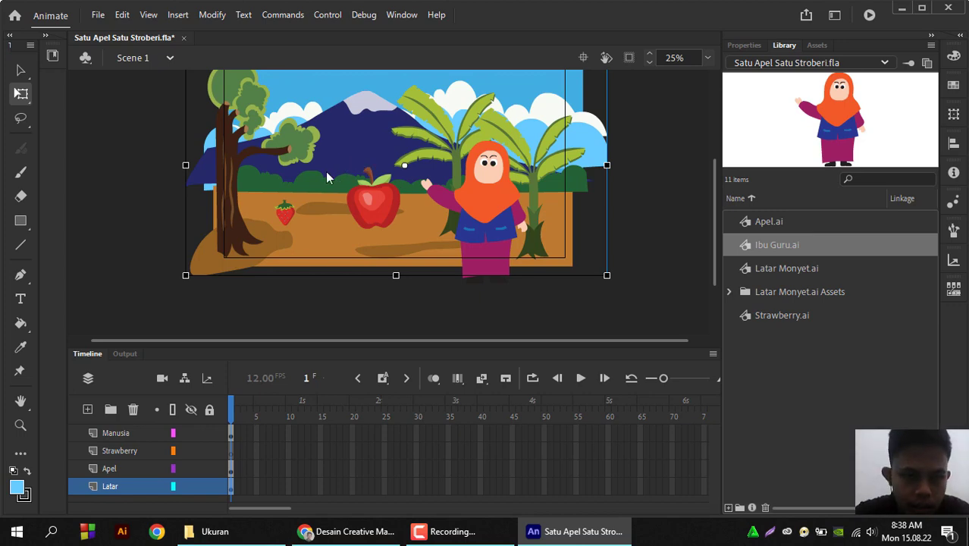
pyautogui.scroll(2, 326, 172)
pyautogui.scroll(-5, 326, 176)
pyautogui.scroll(2, 327, 177)
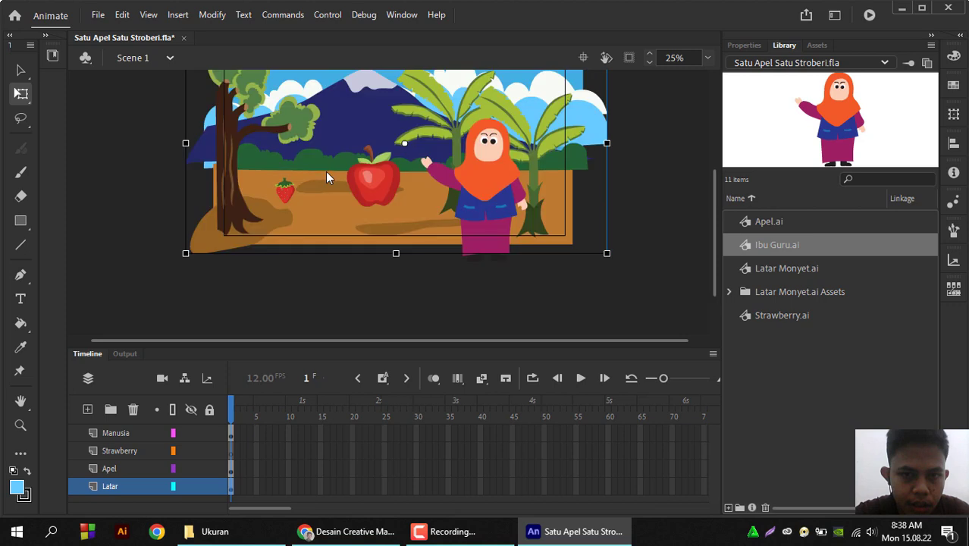
pyautogui.scroll(2, 327, 176)
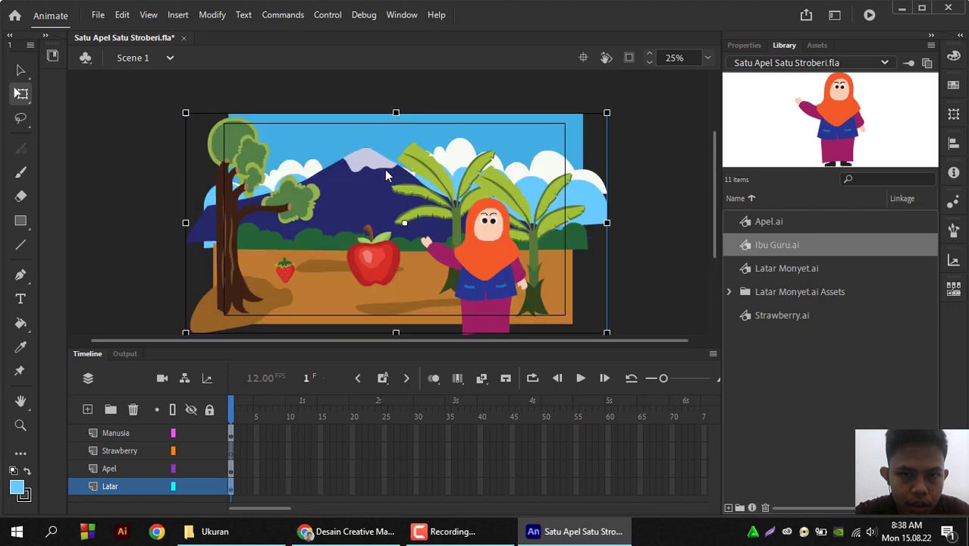
pyautogui.doubleClick(596, 200)
pyautogui.click(596, 200)
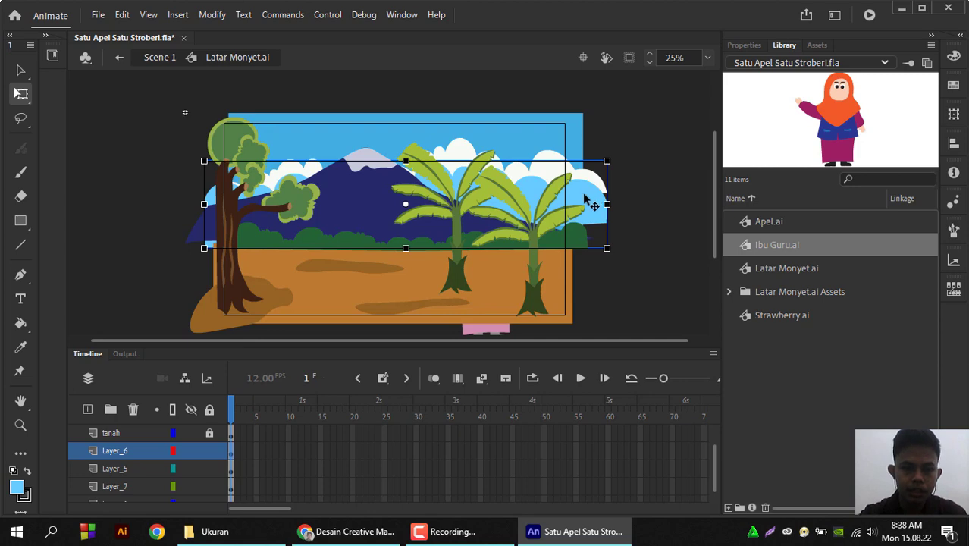
pyautogui.doubleClick(585, 199)
pyautogui.click(584, 199)
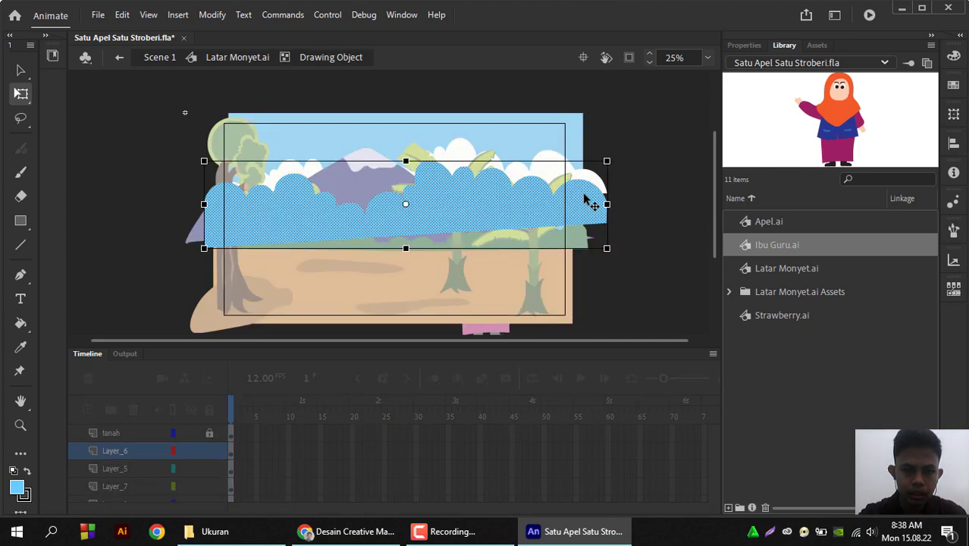
pyautogui.doubleClick(642, 210)
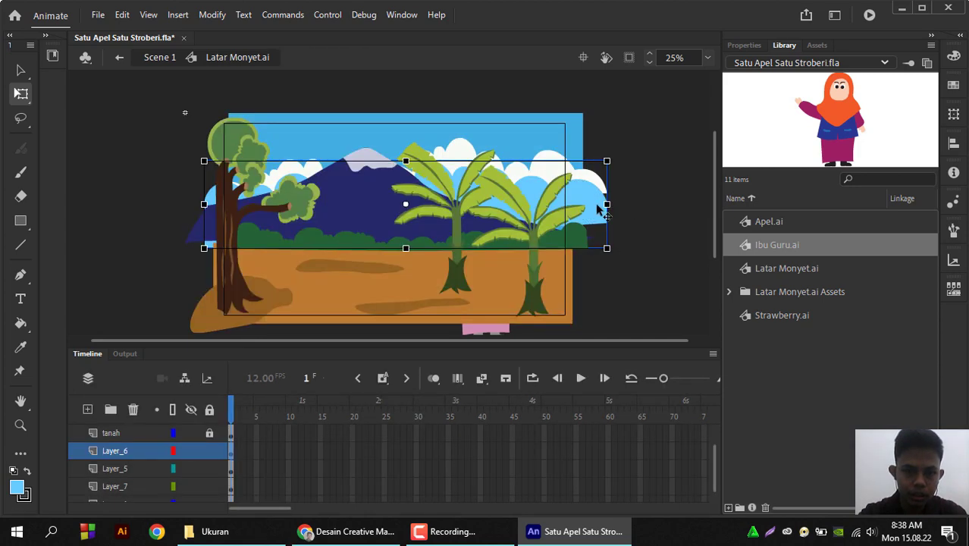
pyautogui.doubleClick(597, 207)
pyautogui.click(596, 206)
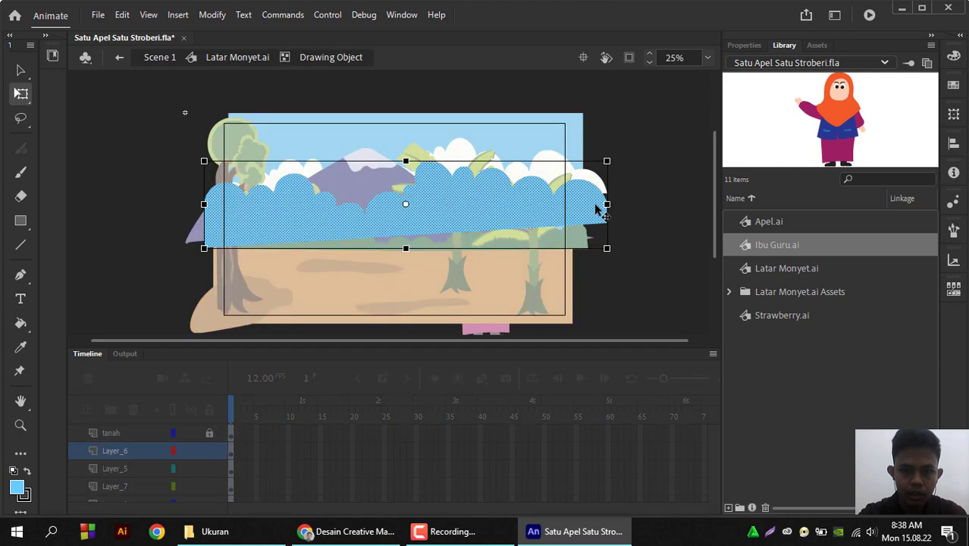
pyautogui.click(626, 241)
pyautogui.doubleClick(627, 241)
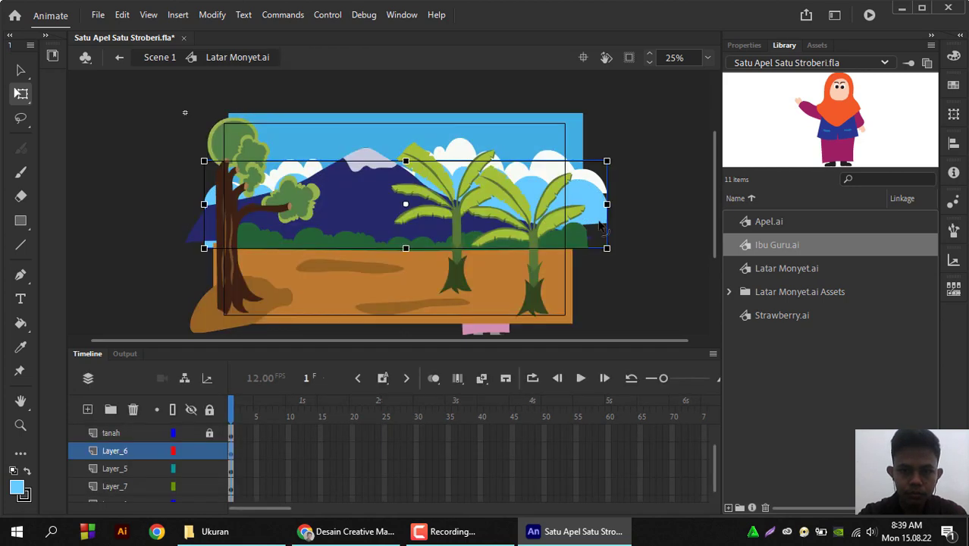
pyautogui.doubleClick(595, 216)
pyautogui.click(595, 216)
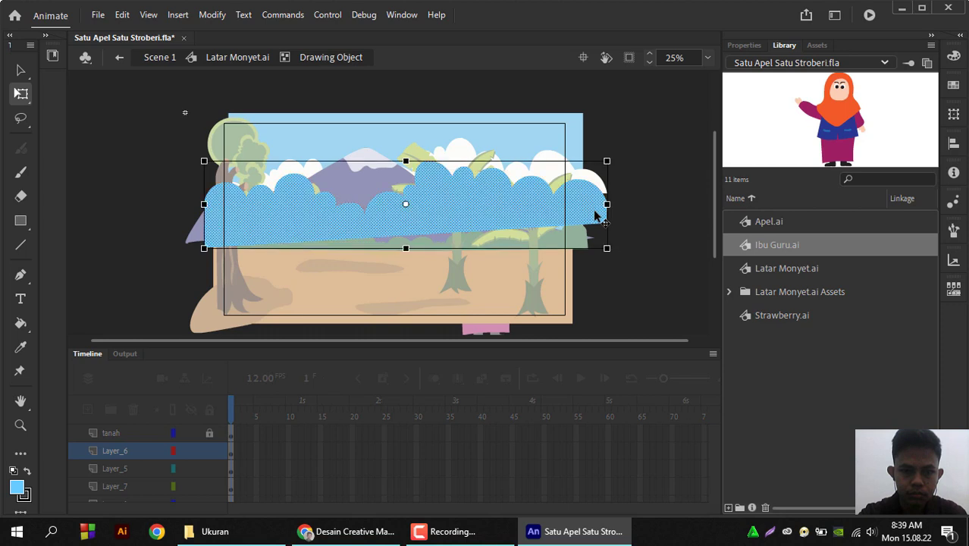
pyautogui.doubleClick(650, 222)
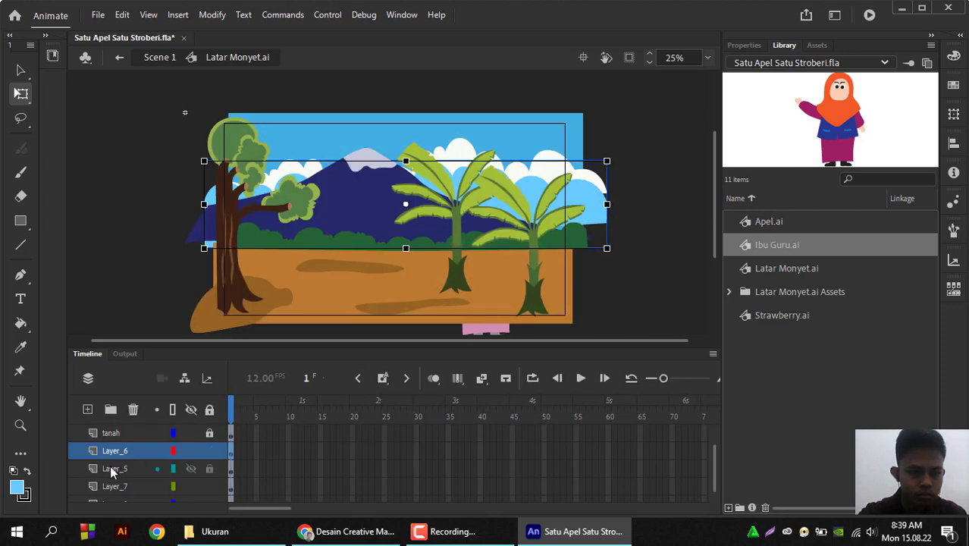
# Extend the light blue clouds on Layer_6 to frame 60 by inserting frames
pyautogui.scroll(1, 112, 471)
pyautogui.scroll(1, 112, 470)
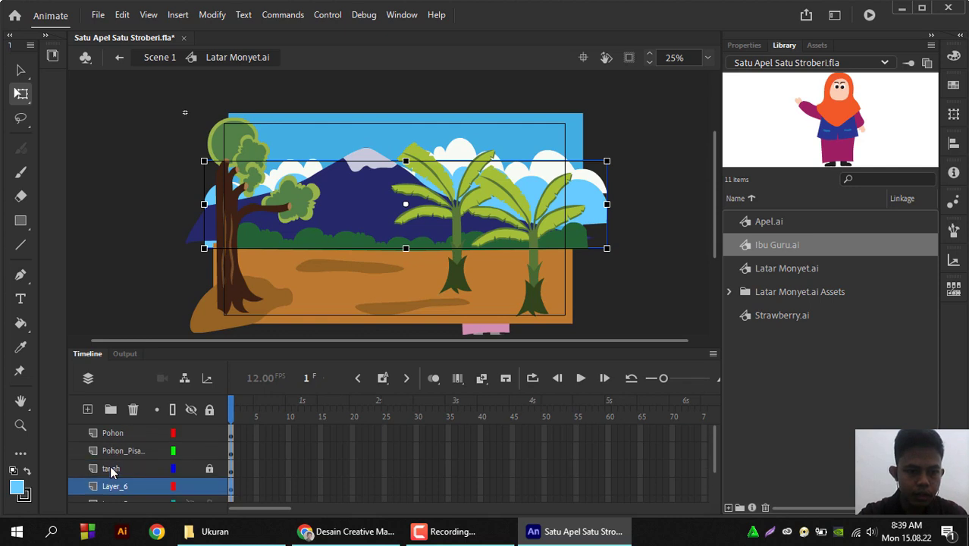
pyautogui.scroll(-1, 112, 472)
pyautogui.scroll(-2, 112, 470)
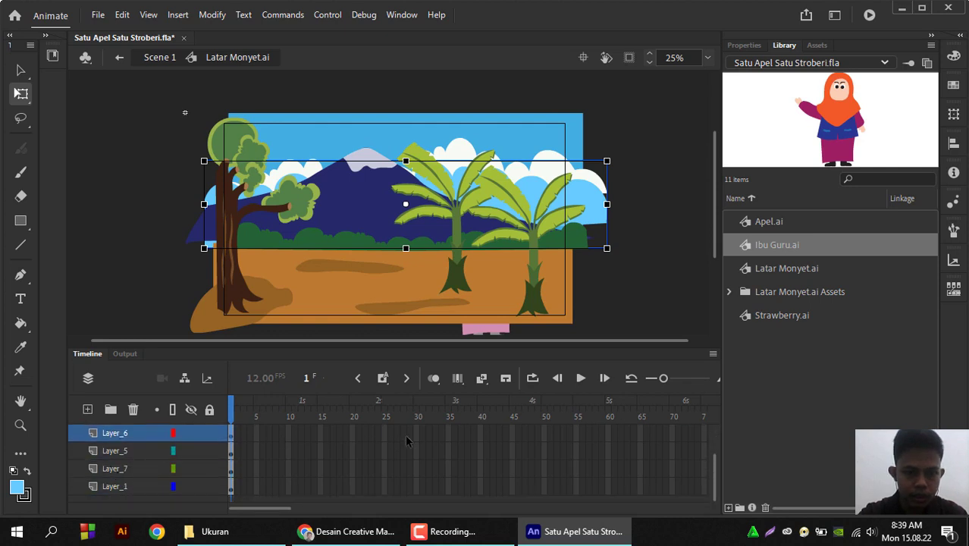
pyautogui.click(607, 435)
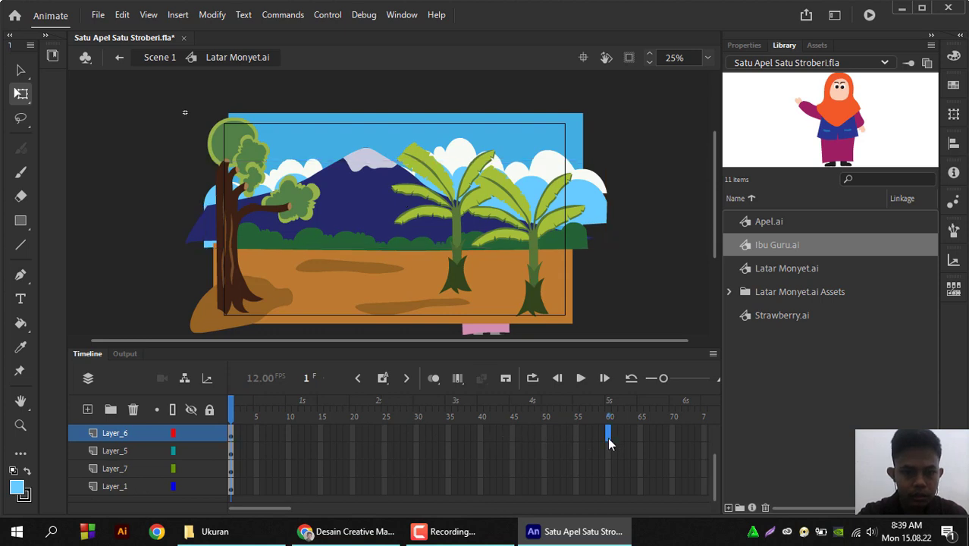
pyautogui.click(590, 212)
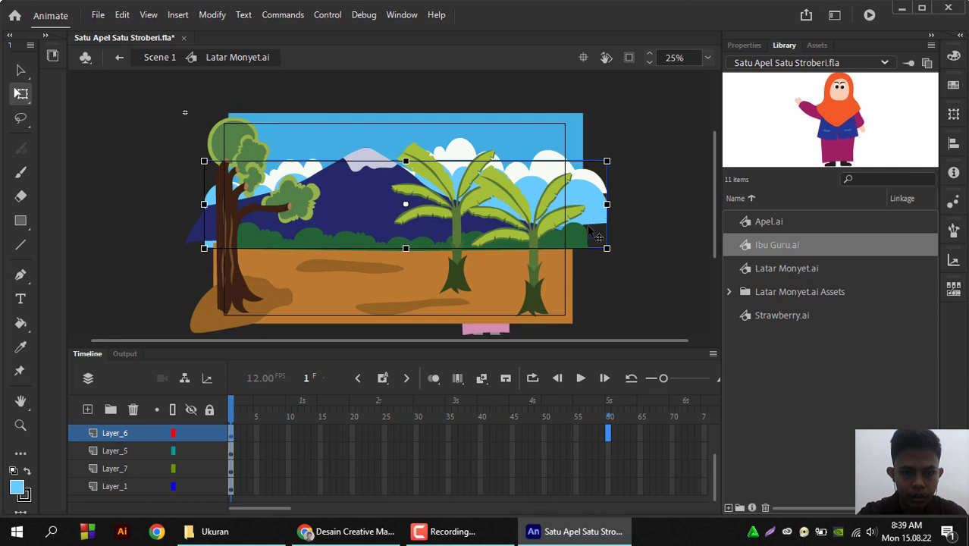
pyautogui.rightClick(609, 433)
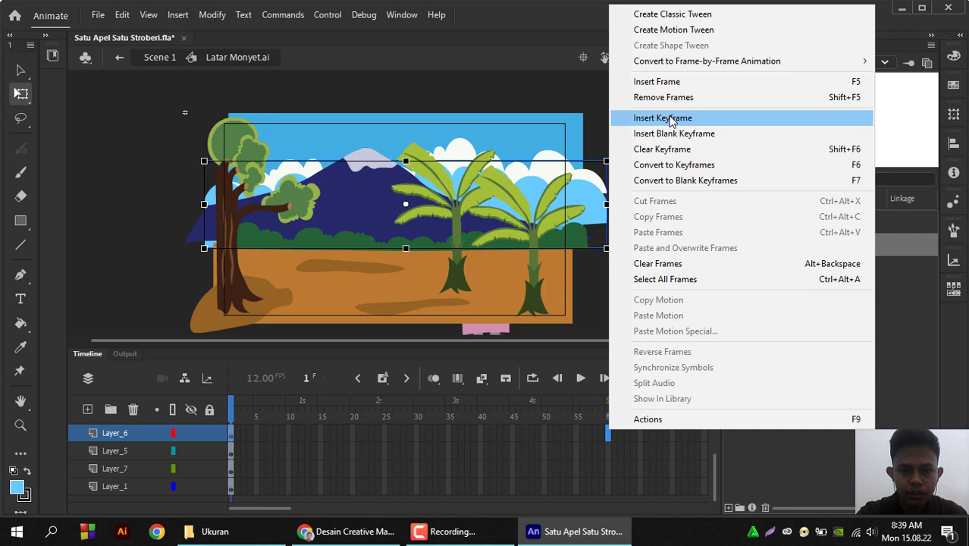
pyautogui.click(666, 81)
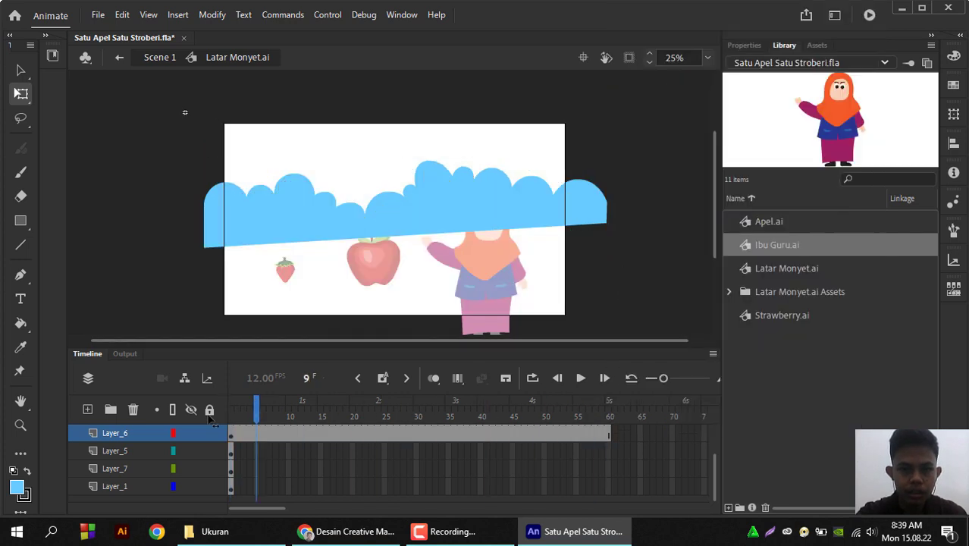
# Insert frames at frame 60 across all layers of the background symbol, from Pohon down to Layer_1
pyautogui.click(232, 417)
pyautogui.moveTo(253, 423); pyautogui.dragTo(609, 418)
pyautogui.scroll(2, 620, 449)
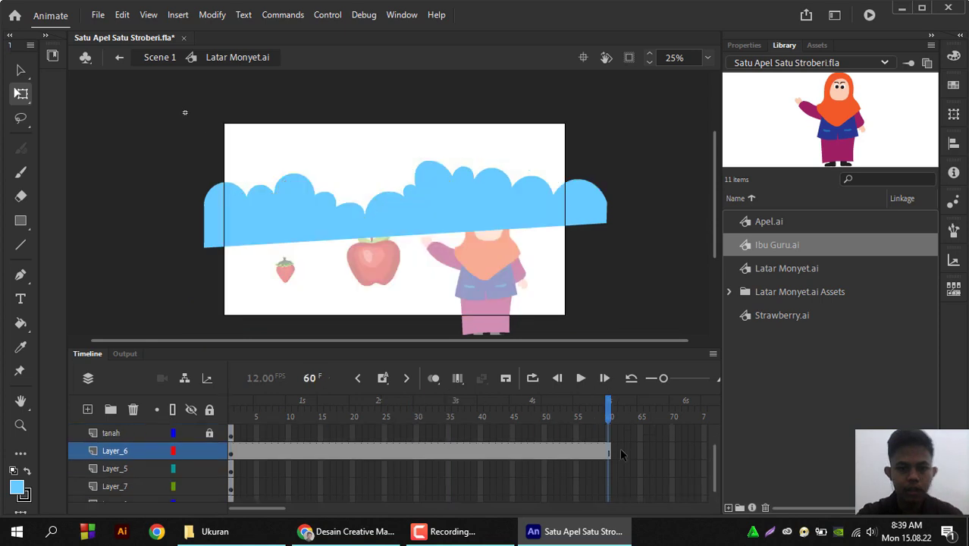
pyautogui.click(609, 432)
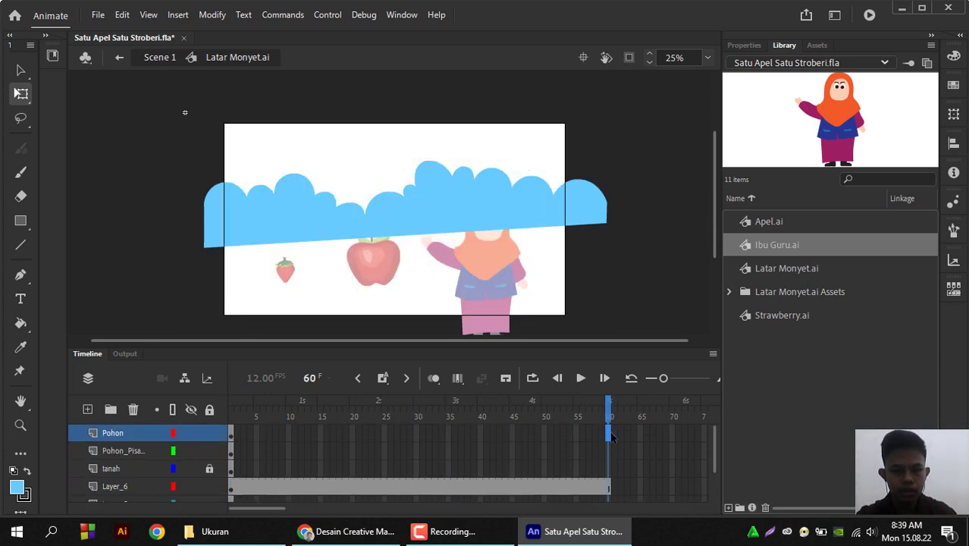
pyautogui.scroll(-3, 643, 465)
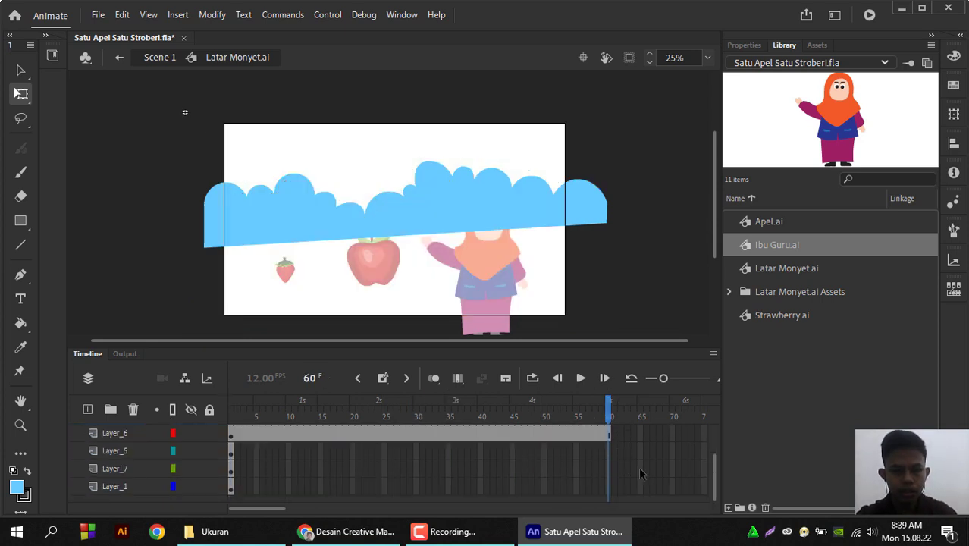
pyautogui.keyDown('shift'); pyautogui.click(610, 493); pyautogui.keyUp('shift')
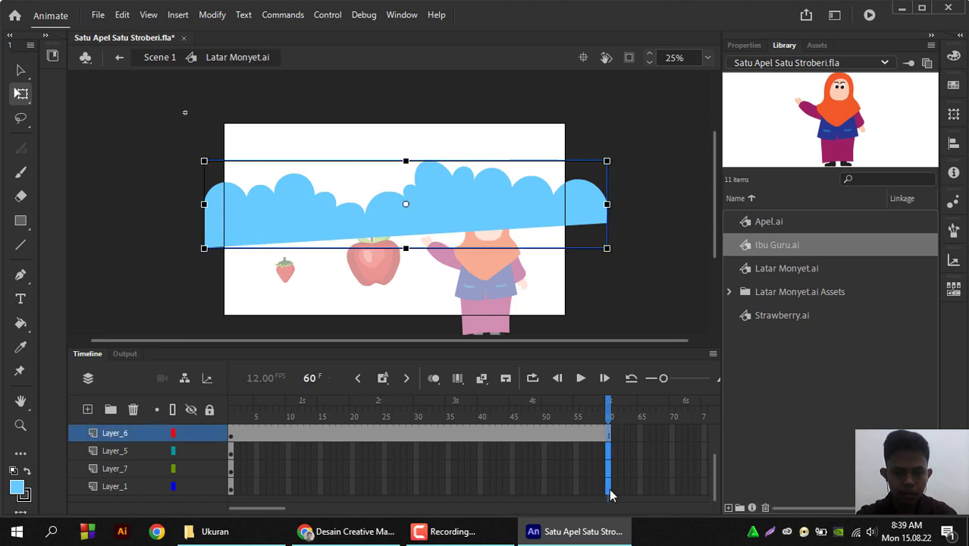
pyautogui.scroll(2, 611, 495)
pyautogui.scroll(-2, 611, 495)
pyautogui.rightClick(611, 494)
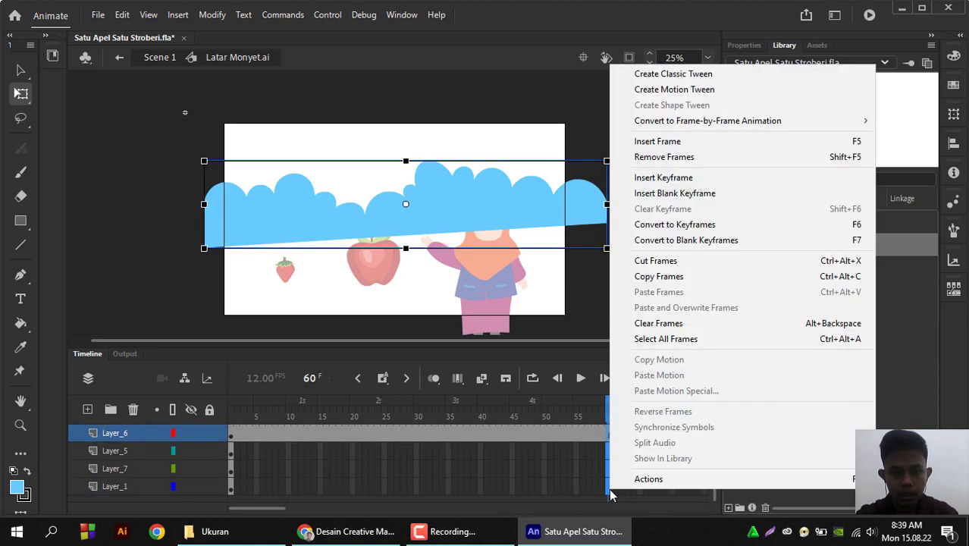
pyautogui.click(667, 141)
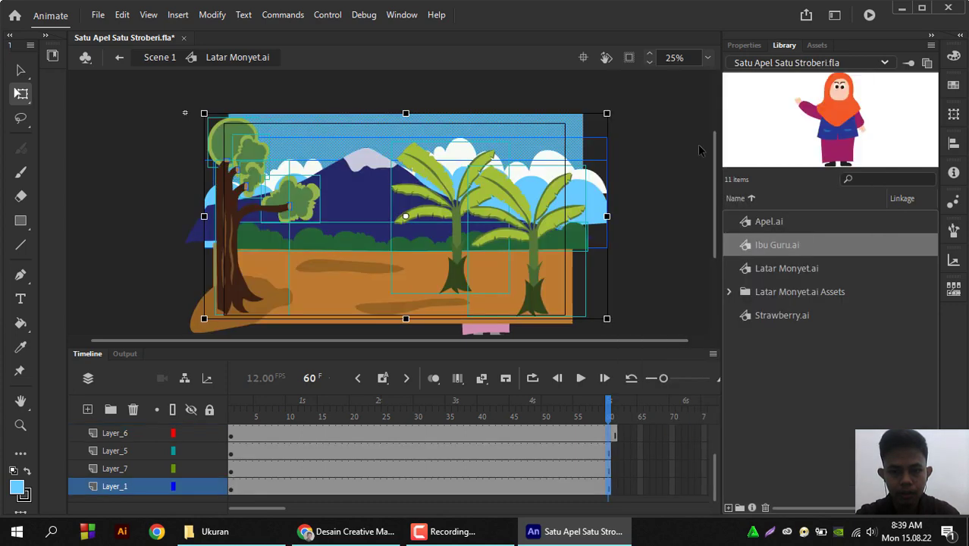
# Remove the surplus frame from Layer_6 so that its span ends at frame 60
pyautogui.click(609, 437)
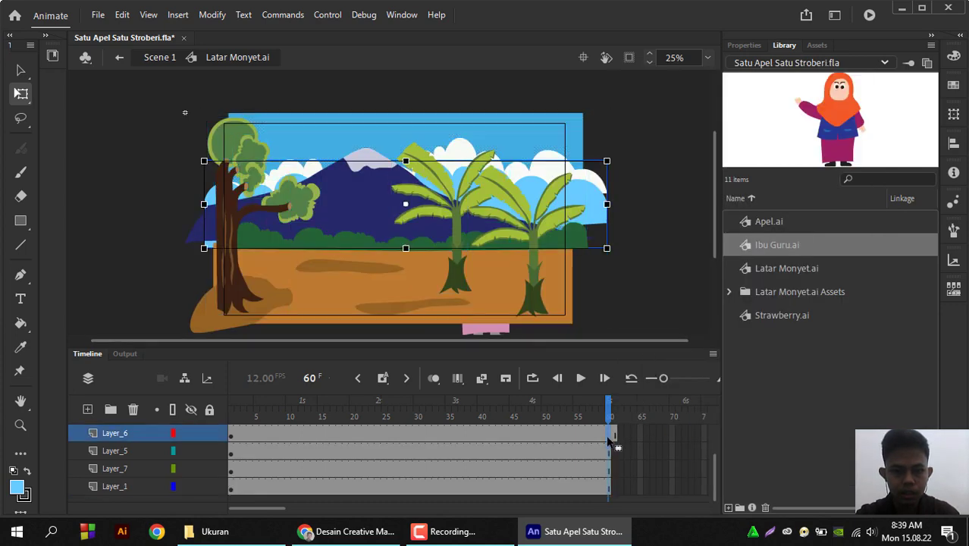
pyautogui.rightClick(608, 439)
pyautogui.click(676, 103)
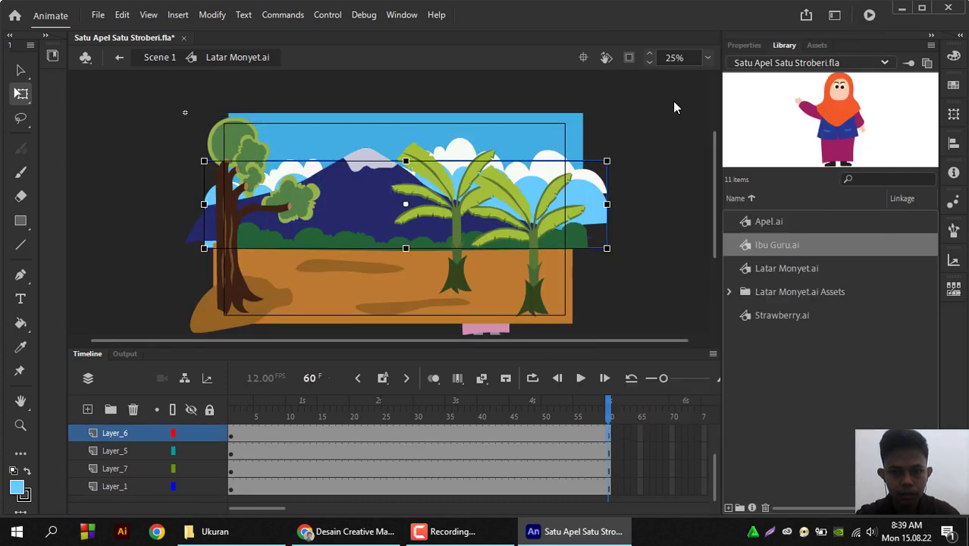
pyautogui.click(661, 187)
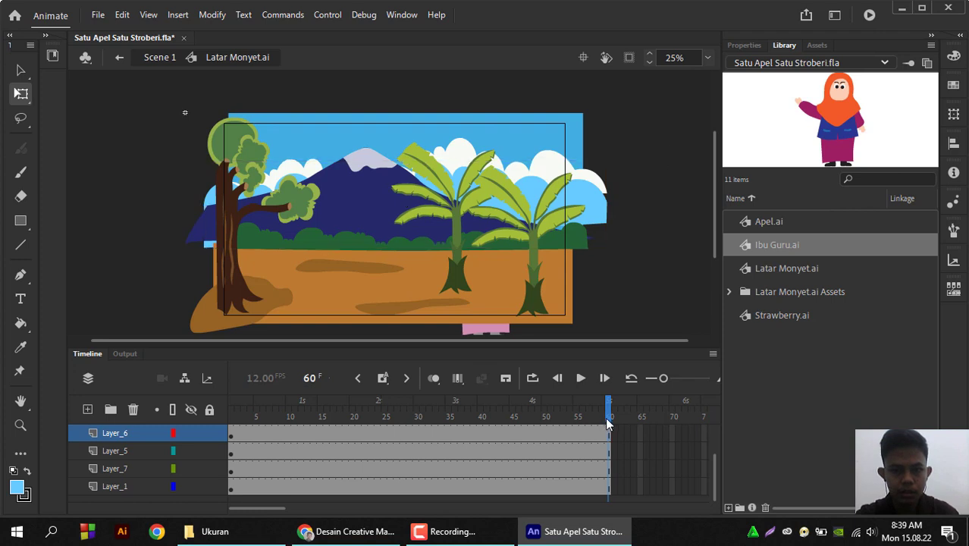
# Create a motion tween for the light blue clouds on Layer_6, accepting the symbol conversion, and return the playhead to frame 1
pyautogui.moveTo(609, 425); pyautogui.dragTo(506, 417)
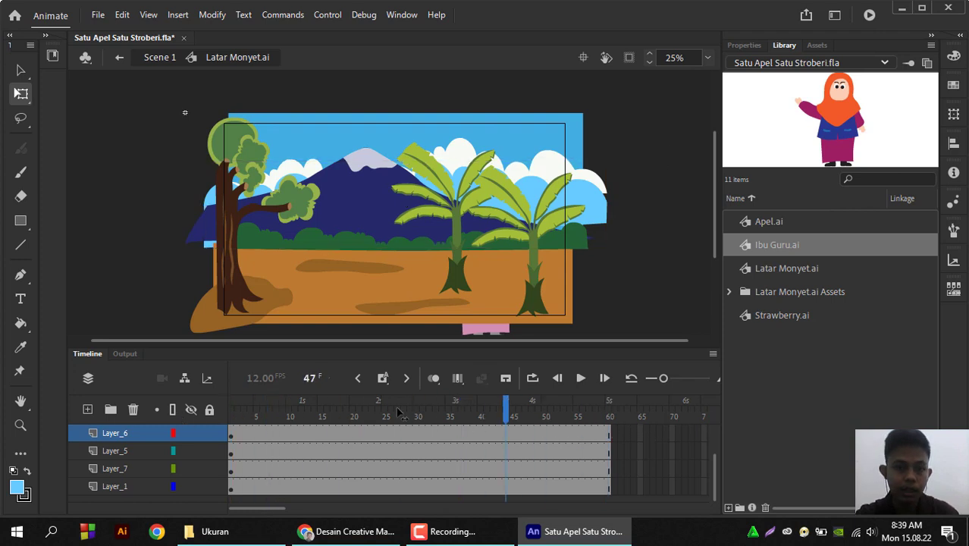
pyautogui.moveTo(397, 411); pyautogui.dragTo(213, 408)
pyautogui.click(594, 208)
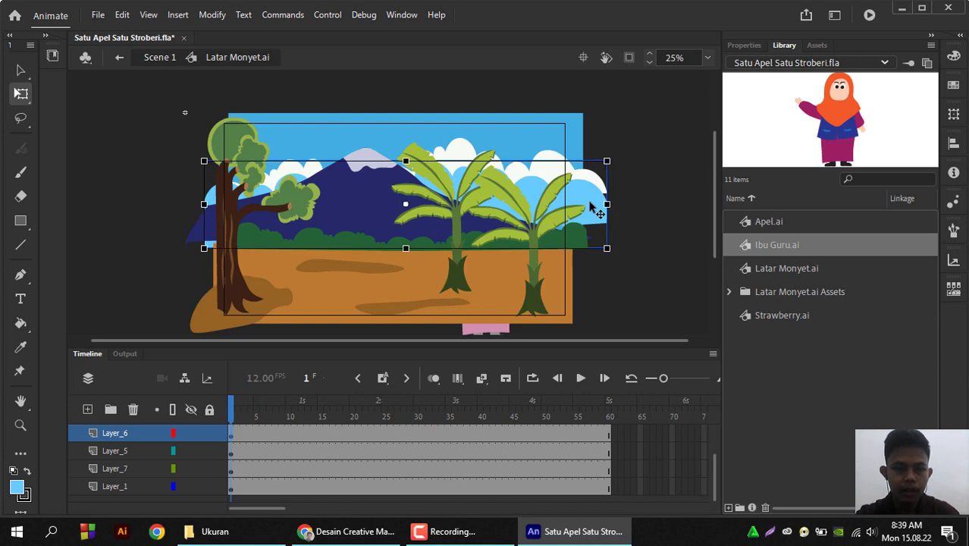
pyautogui.rightClick(298, 436)
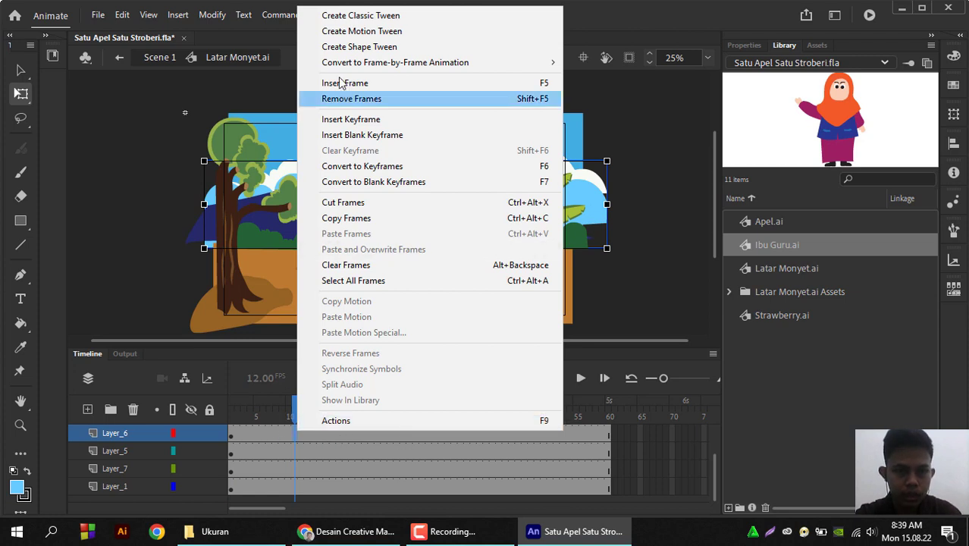
pyautogui.click(349, 37)
pyautogui.click(556, 303)
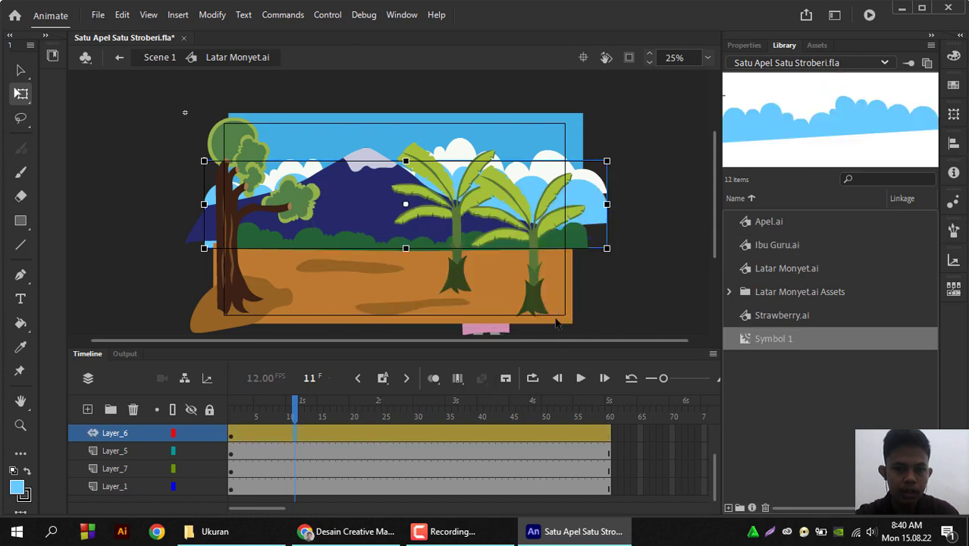
pyautogui.moveTo(297, 413); pyautogui.dragTo(231, 413)
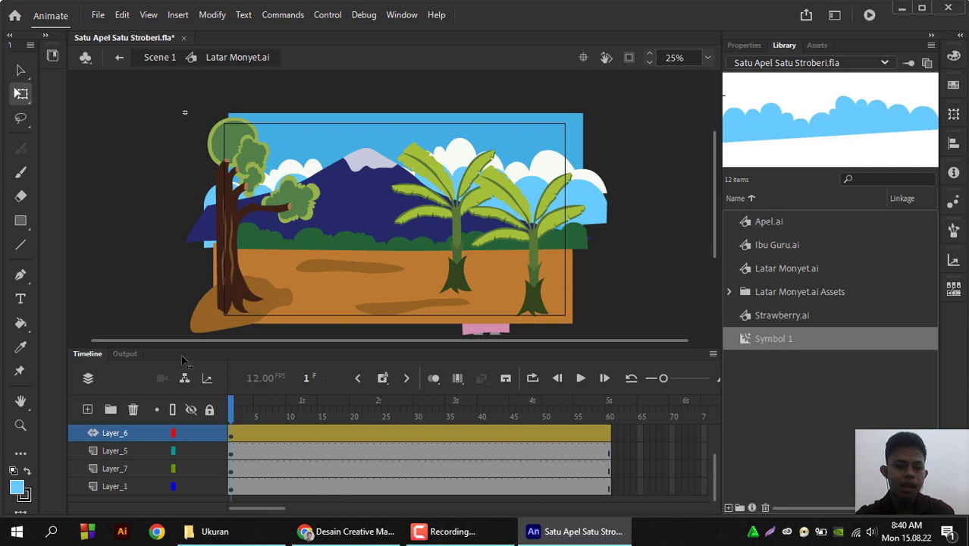
# Create a motion tween for the white clouds on Layer_5, accepting the conversion to a symbol
pyautogui.scroll(1, 410, 455)
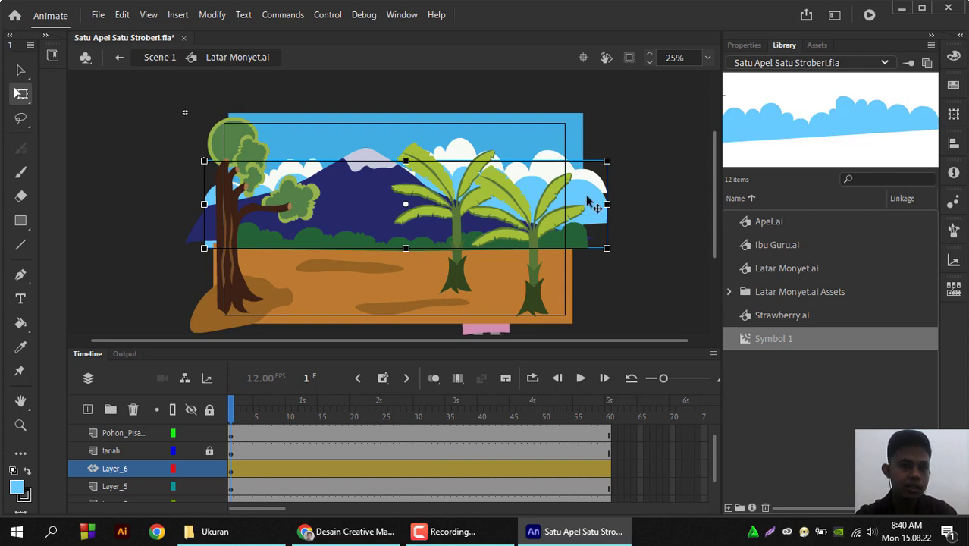
pyautogui.click(554, 157)
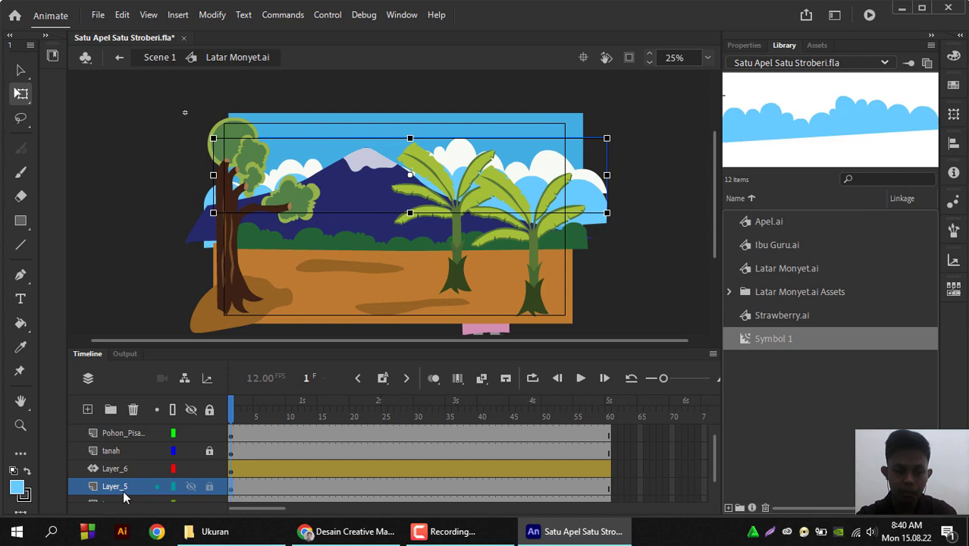
pyautogui.rightClick(282, 492)
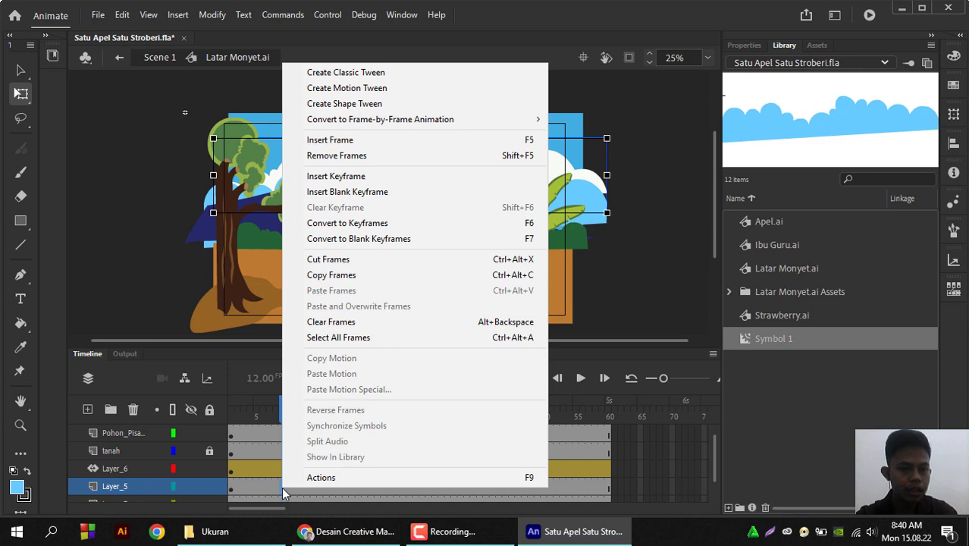
pyautogui.click(409, 101)
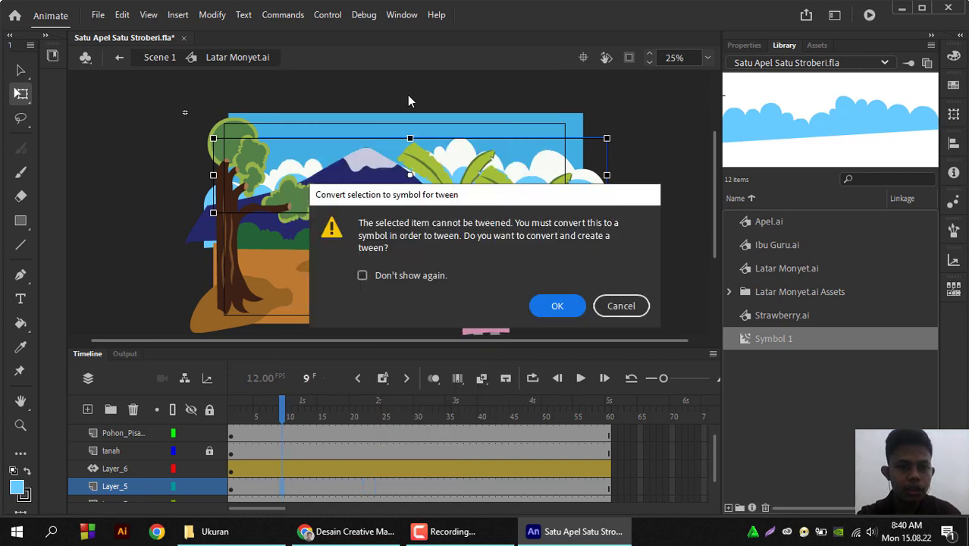
pyautogui.click(559, 306)
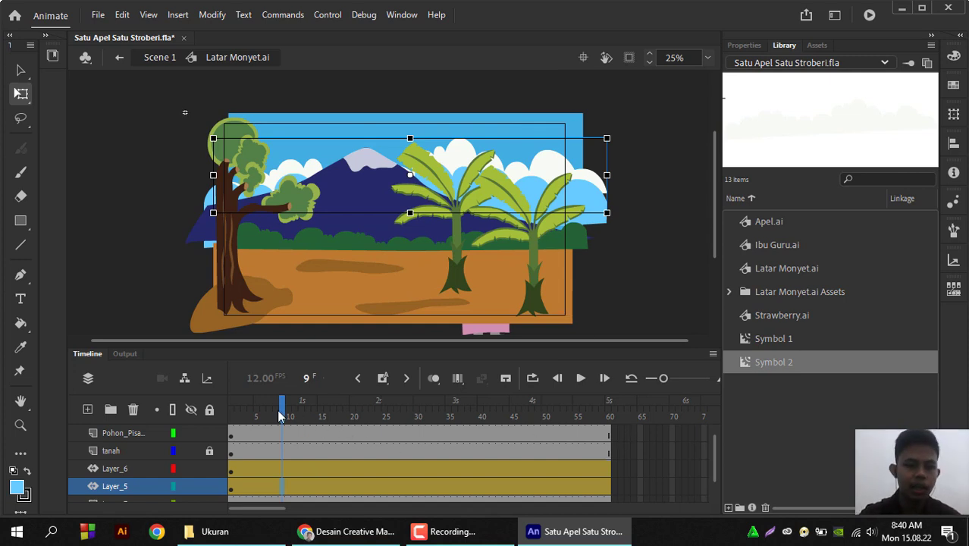
# Insert a Position keyframe at frame 30 on Layer_5 and shift the white clouds horizontally to the left
pyautogui.moveTo(283, 416); pyautogui.dragTo(418, 441)
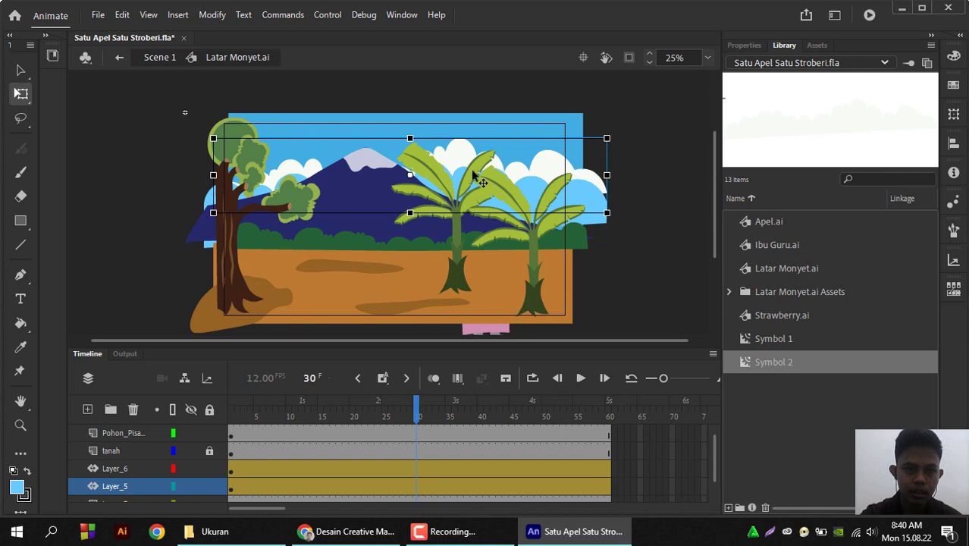
pyautogui.rightClick(417, 491)
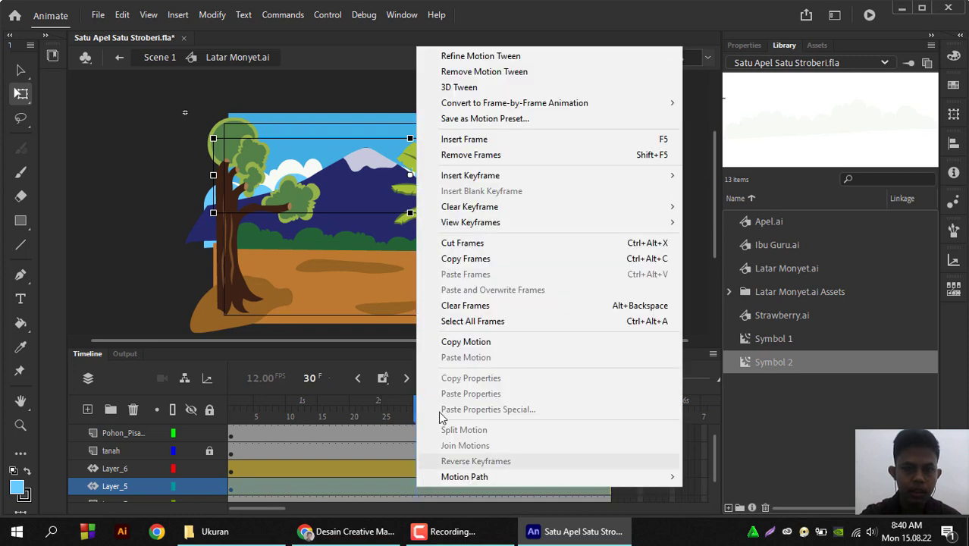
pyautogui.moveTo(648, 175)
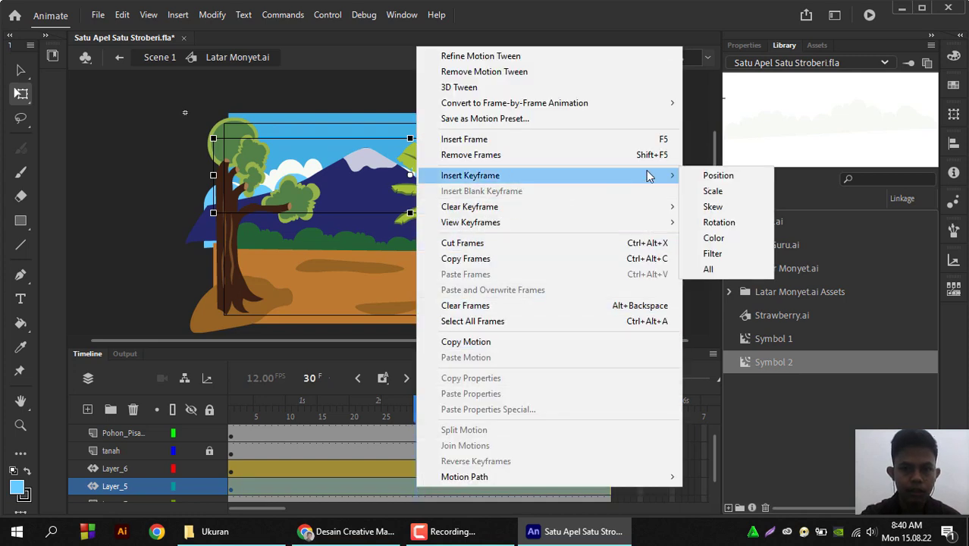
pyautogui.click(725, 179)
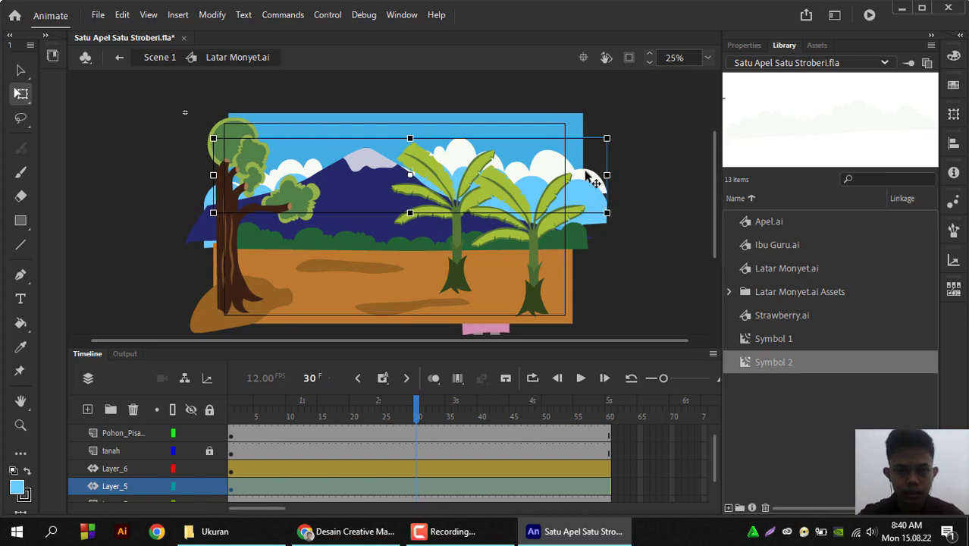
pyautogui.moveTo(586, 173); pyautogui.dragTo(562, 174)
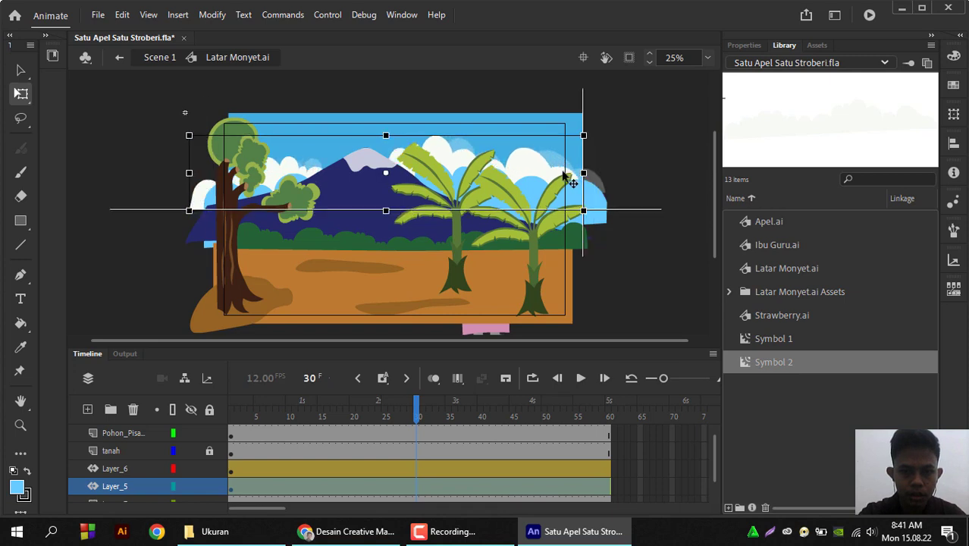
pyautogui.hotkey('ctrl', 'z')
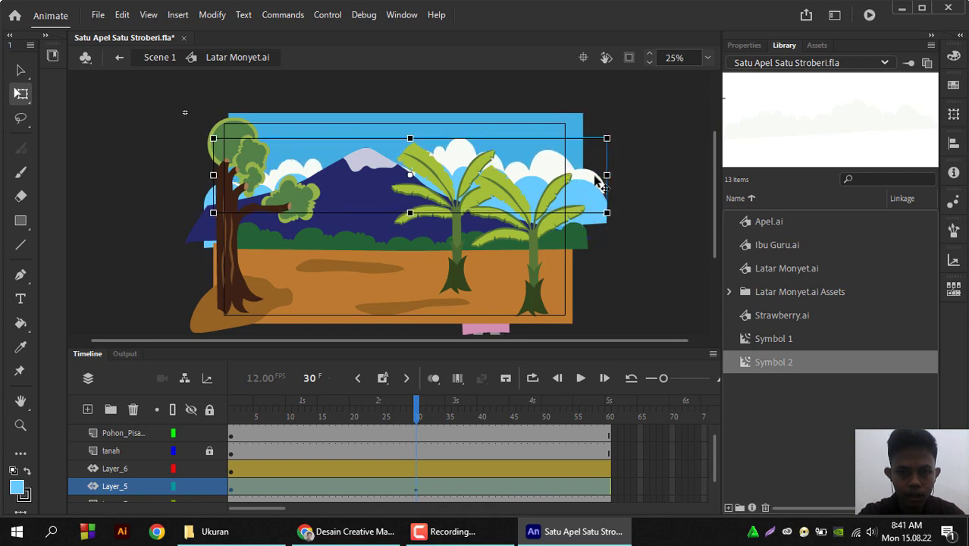
pyautogui.moveTo(597, 182); pyautogui.dragTo(563, 184)
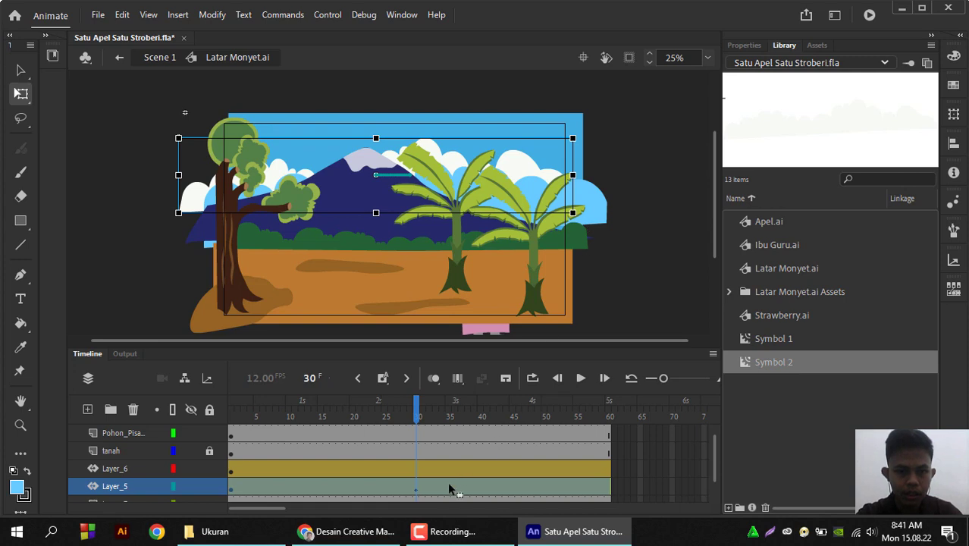
# Insert a Scale keyframe at frame 60 on Layer_5, move the white clouds back to their starting position, and scrub through the motion
pyautogui.moveTo(419, 417); pyautogui.dragTo(609, 422)
pyautogui.click(615, 484)
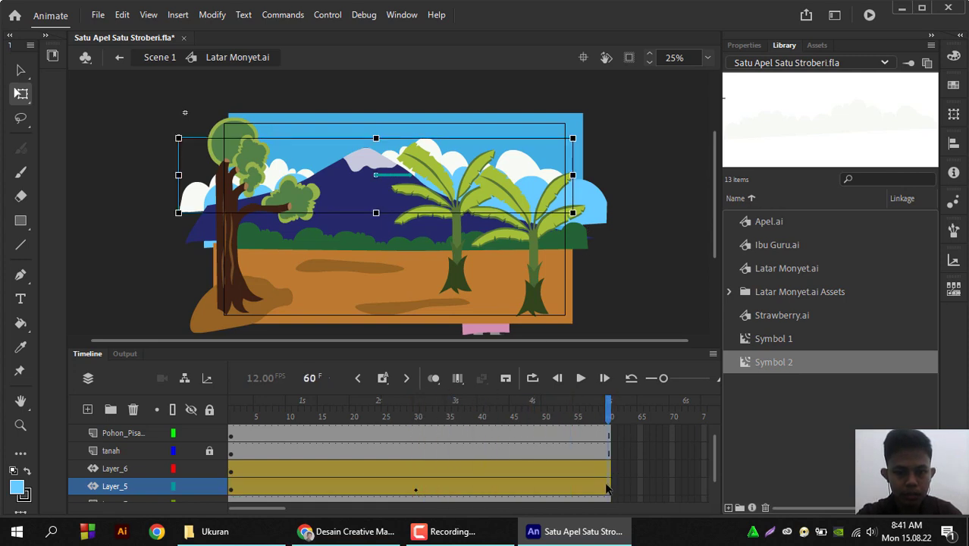
pyautogui.rightClick(606, 489)
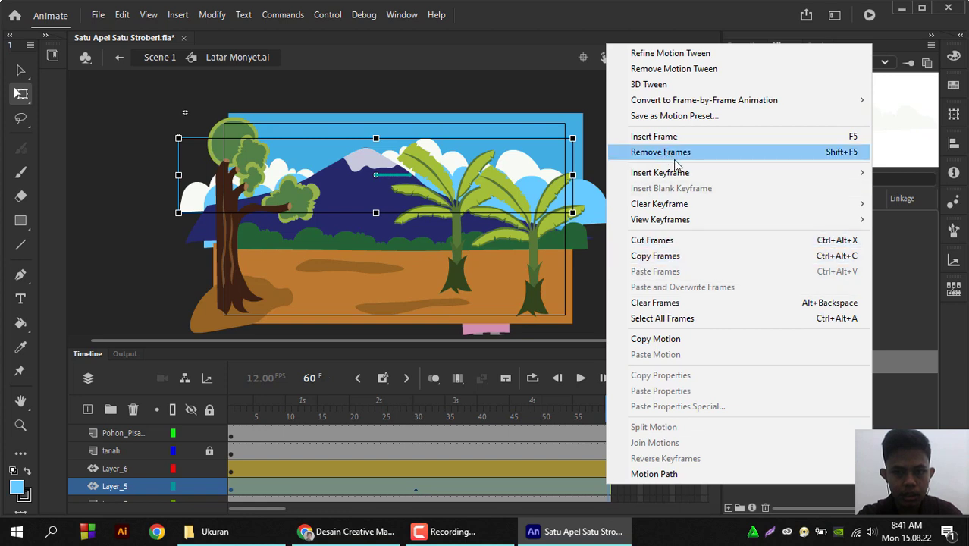
pyautogui.moveTo(682, 173)
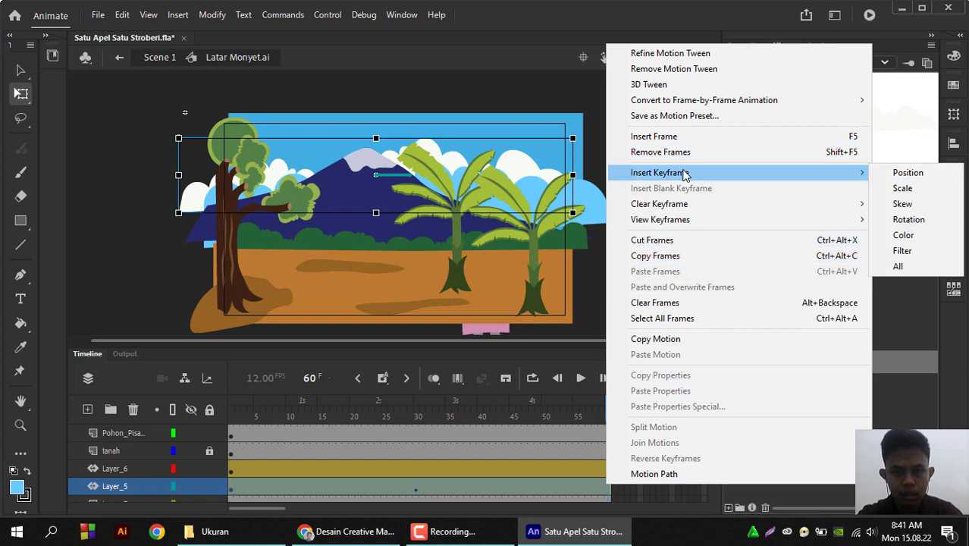
pyautogui.click(903, 186)
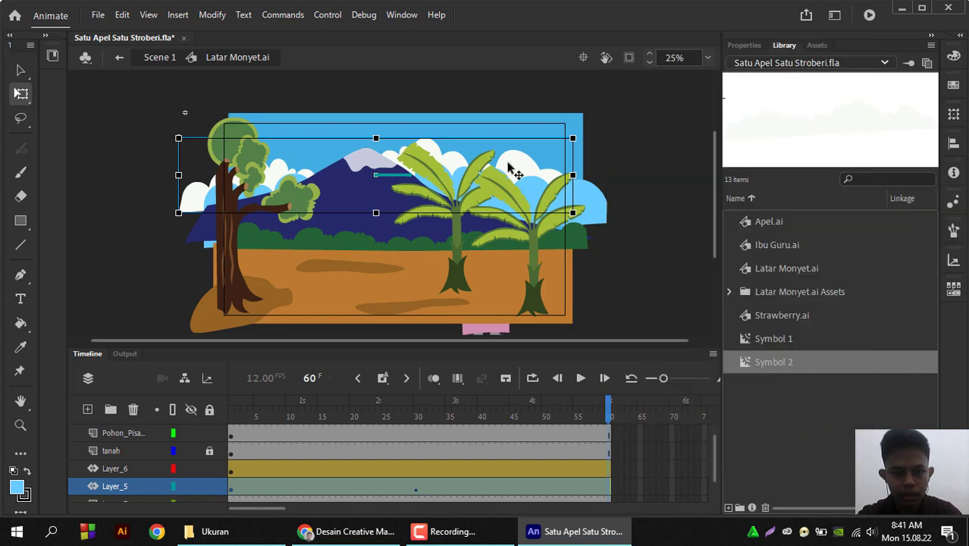
pyautogui.moveTo(509, 164); pyautogui.dragTo(546, 165)
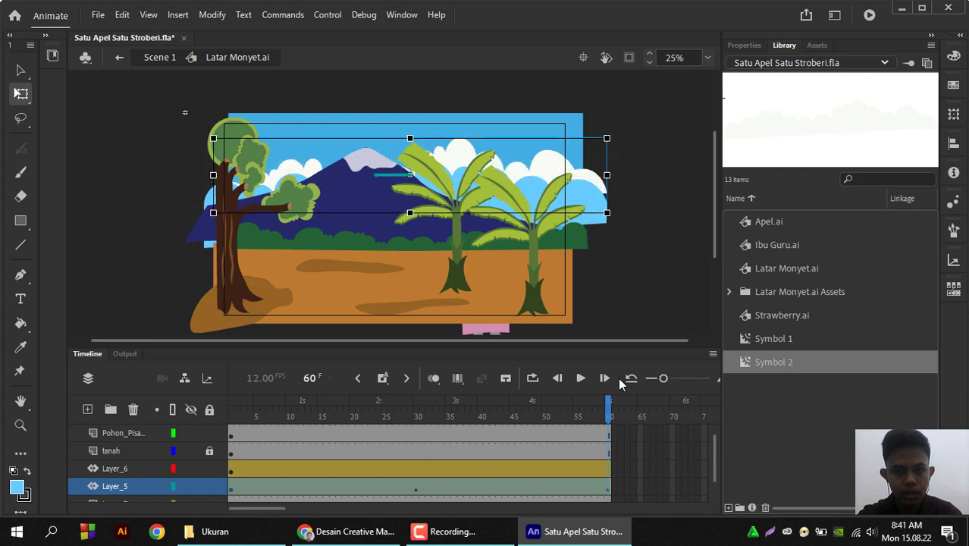
pyautogui.moveTo(609, 416); pyautogui.dragTo(3, 475)
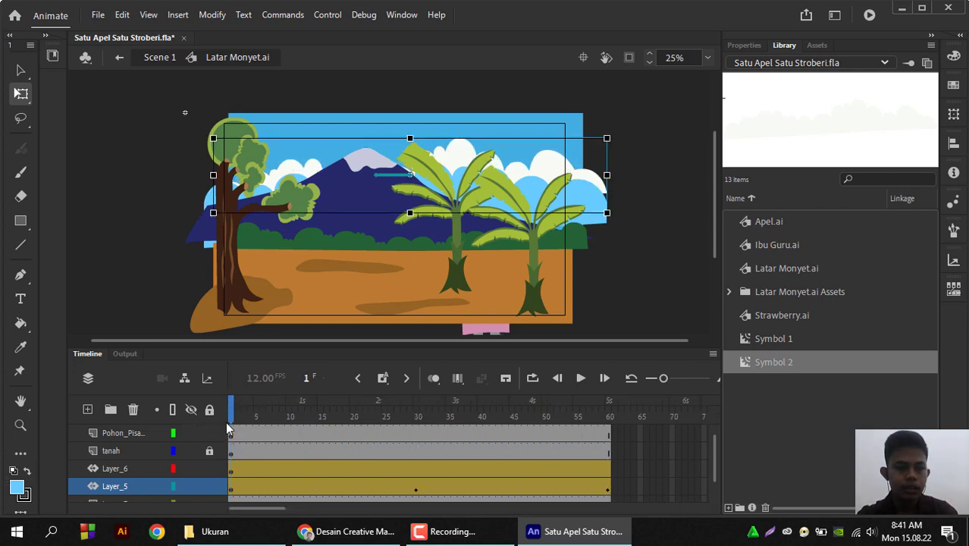
pyautogui.moveTo(232, 416); pyautogui.dragTo(420, 434)
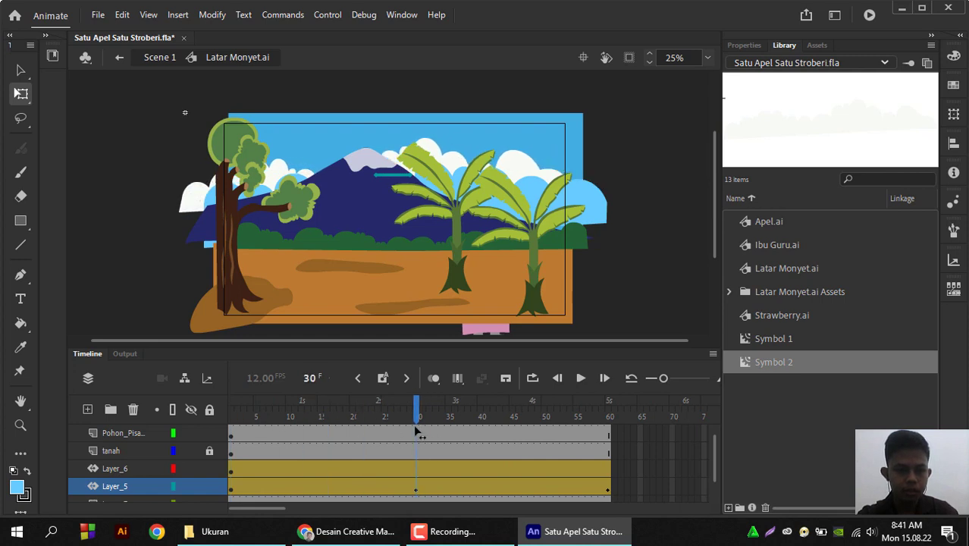
pyautogui.moveTo(416, 433); pyautogui.dragTo(326, 417)
# Insert a Position keyframe at frame 30 on Layer_6 and shift the light blue clouds horizontally to the right
pyautogui.moveTo(82, 417); pyautogui.dragTo(416, 409)
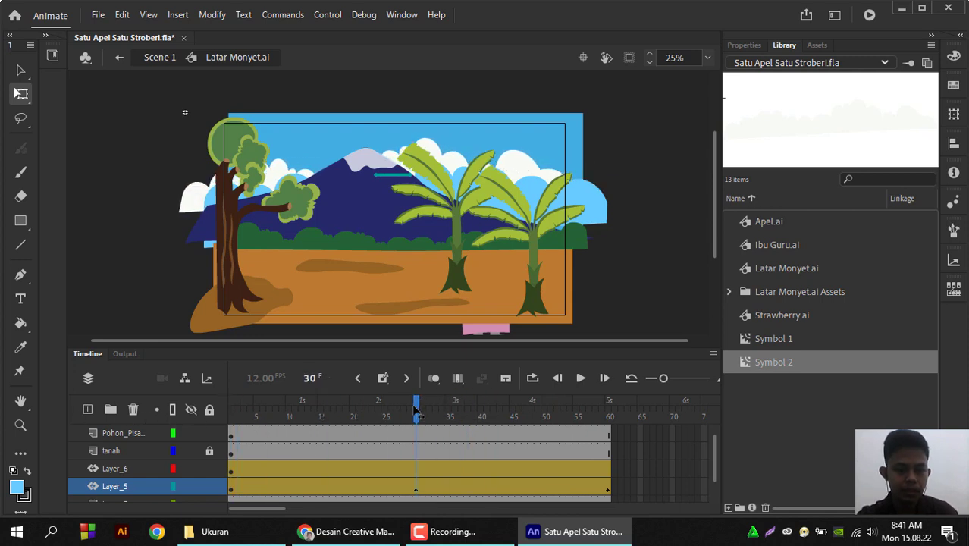
pyautogui.rightClick(416, 469)
pyautogui.moveTo(558, 163)
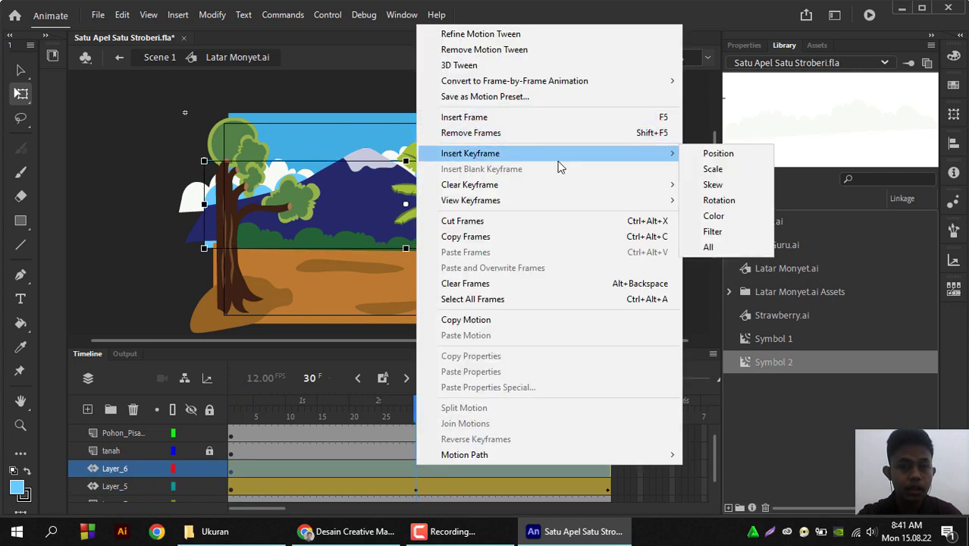
pyautogui.click(698, 154)
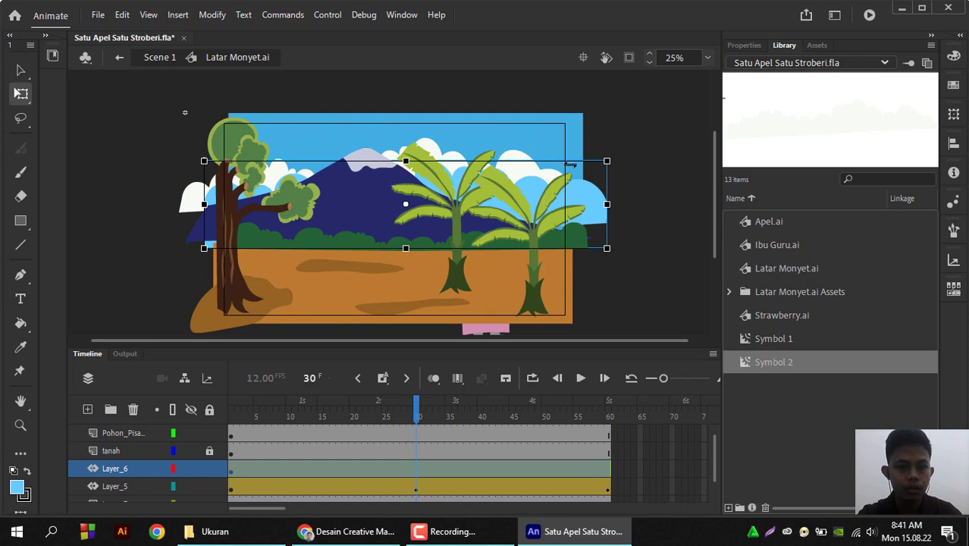
pyautogui.click(569, 196)
pyautogui.moveTo(568, 198); pyautogui.dragTo(578, 206)
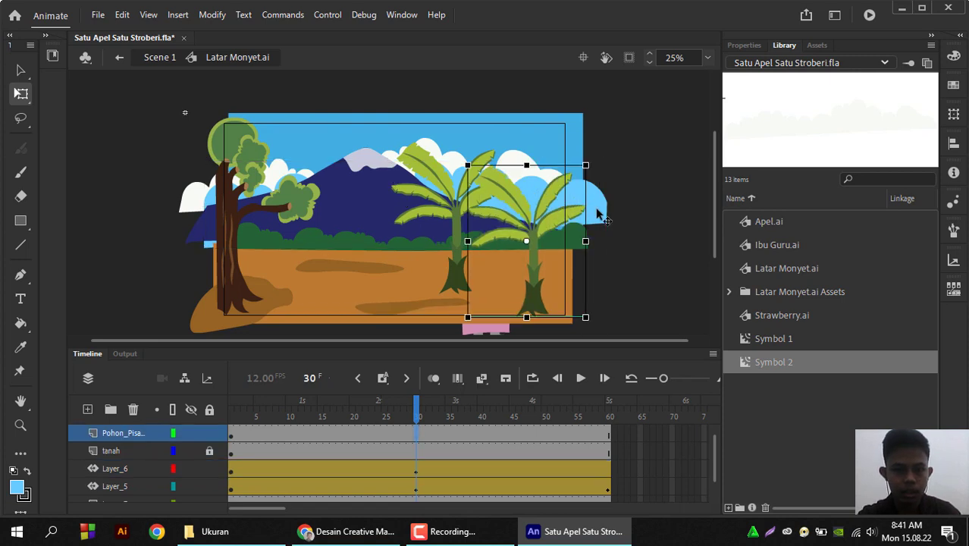
pyautogui.click(598, 215)
pyautogui.moveTo(599, 215); pyautogui.dragTo(623, 212)
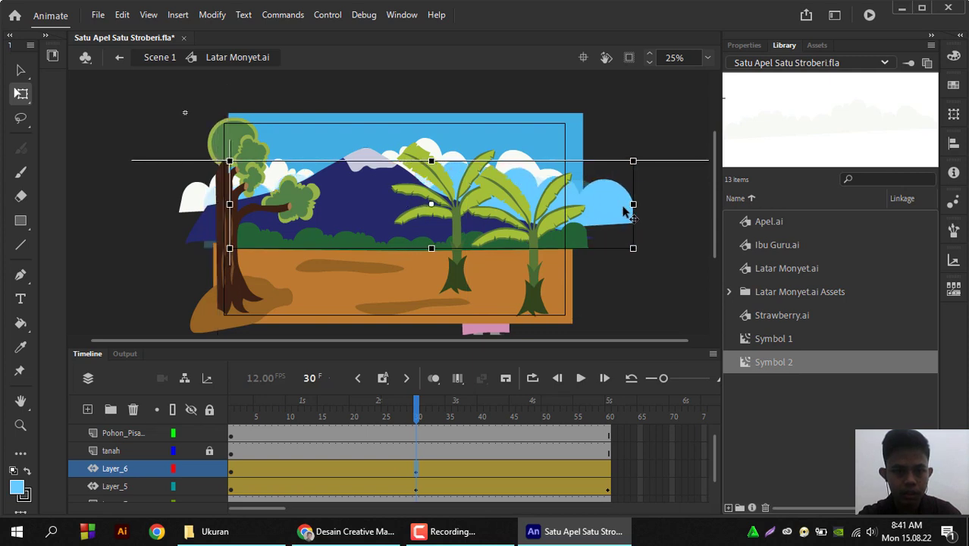
# Insert a Scale keyframe at frame 60 on Layer_6 and move the light blue clouds left, slightly past their starting position
pyautogui.moveTo(418, 407); pyautogui.dragTo(610, 429)
pyautogui.click(610, 431)
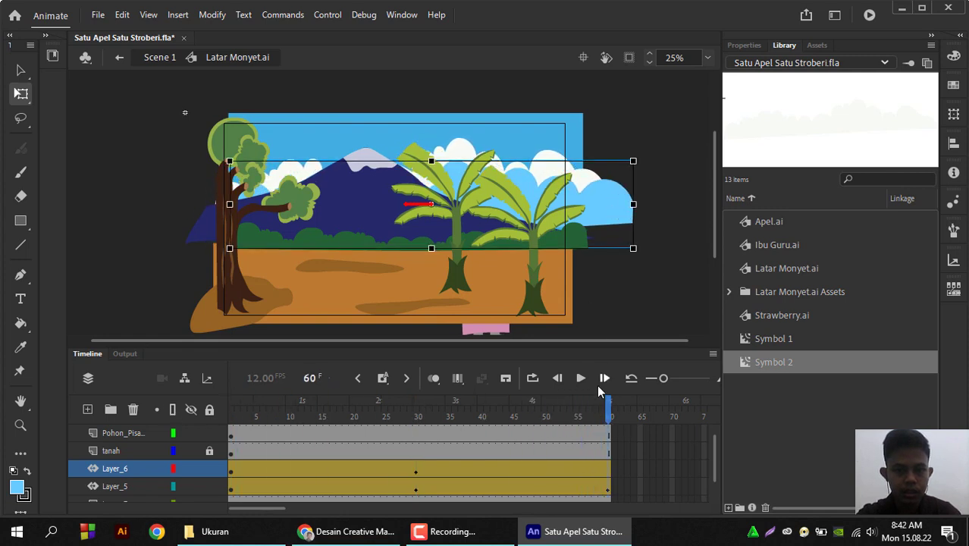
pyautogui.rightClick(607, 472)
pyautogui.moveTo(713, 162)
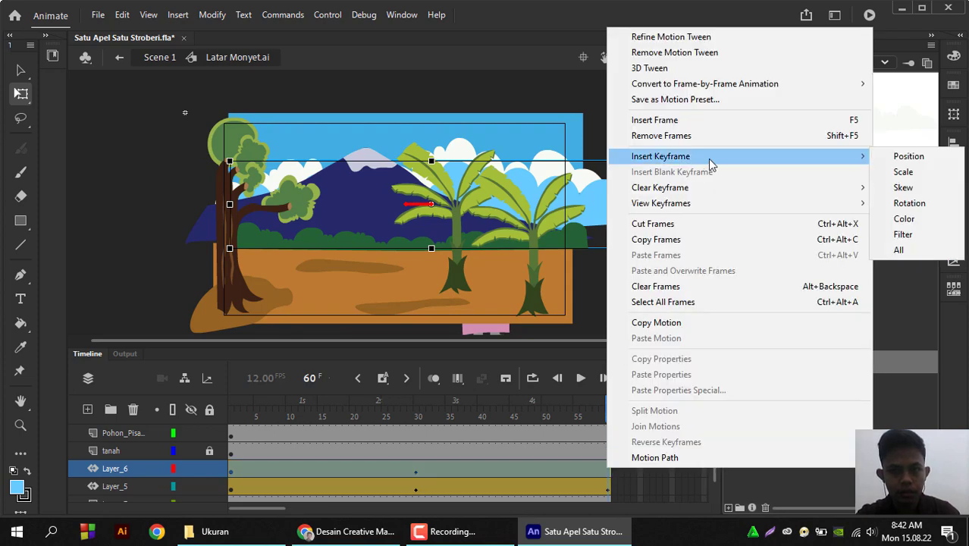
pyautogui.click(903, 171)
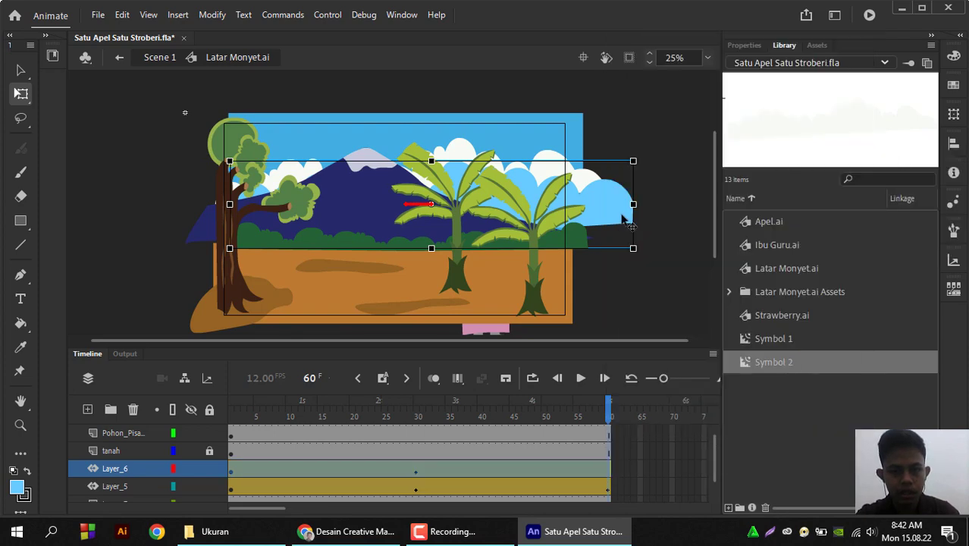
pyautogui.moveTo(607, 219); pyautogui.dragTo(581, 220)
pyautogui.click(659, 259)
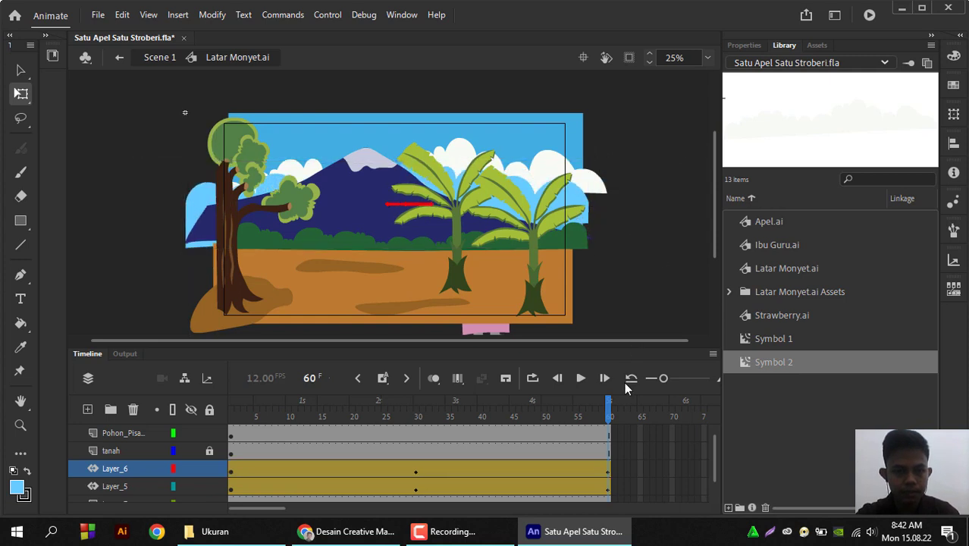
# Play back the cloud animation from an early frame, then leave the background symbol to return to Scene 1
pyautogui.moveTo(609, 407); pyautogui.dragTo(271, 408)
pyautogui.press('Return')
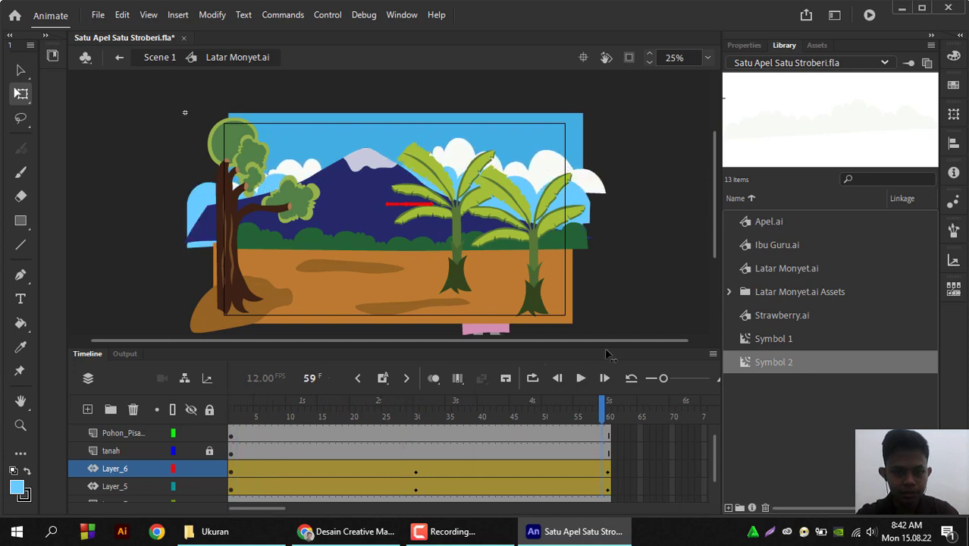
pyautogui.doubleClick(613, 275)
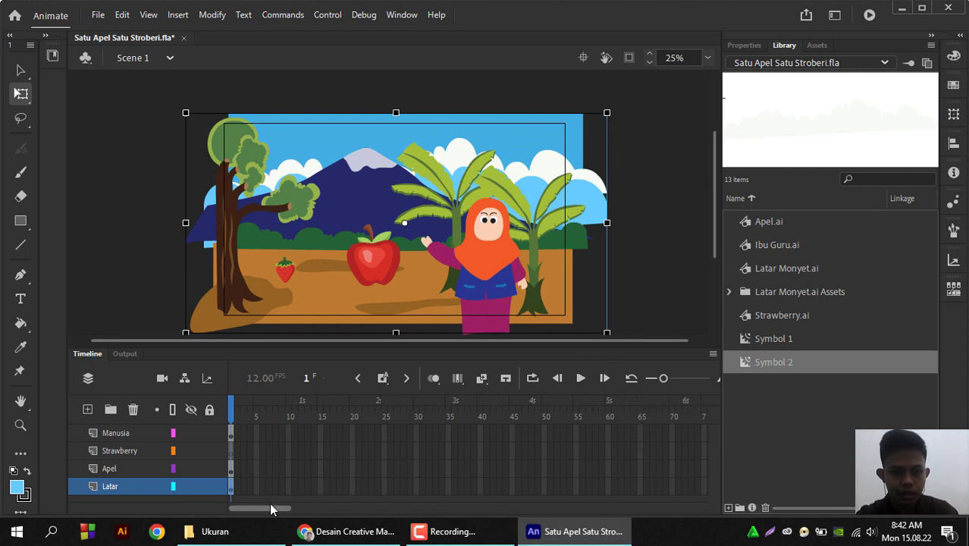
# Select the Apel layer in Scene 1 and open the strawberry on the stage for symbol editing
pyautogui.moveTo(270, 508); pyautogui.dragTo(387, 512)
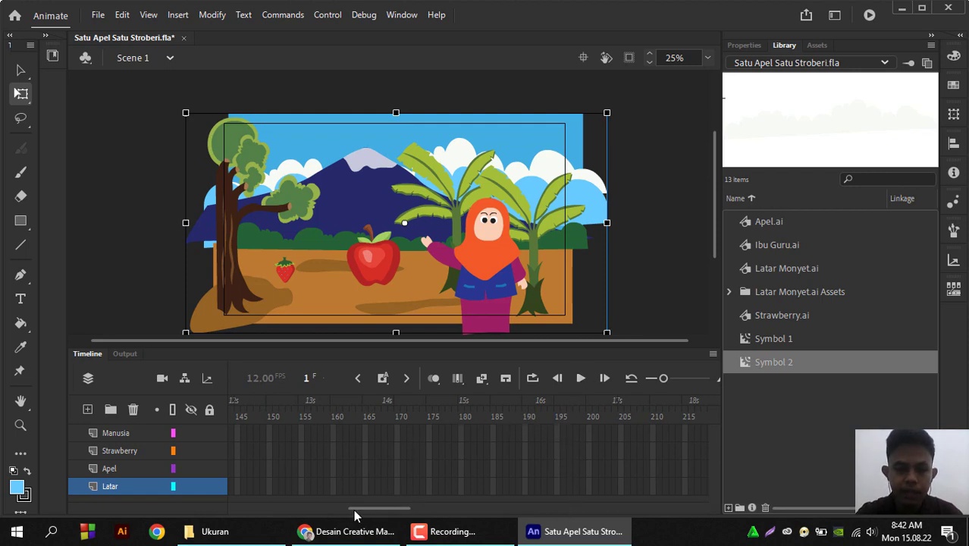
pyautogui.moveTo(341, 510); pyautogui.dragTo(190, 515)
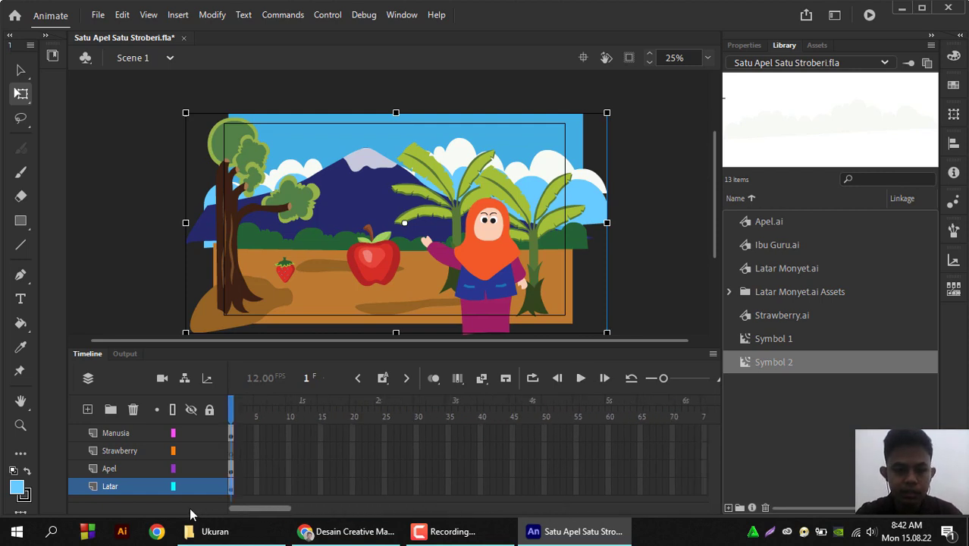
pyautogui.click(107, 473)
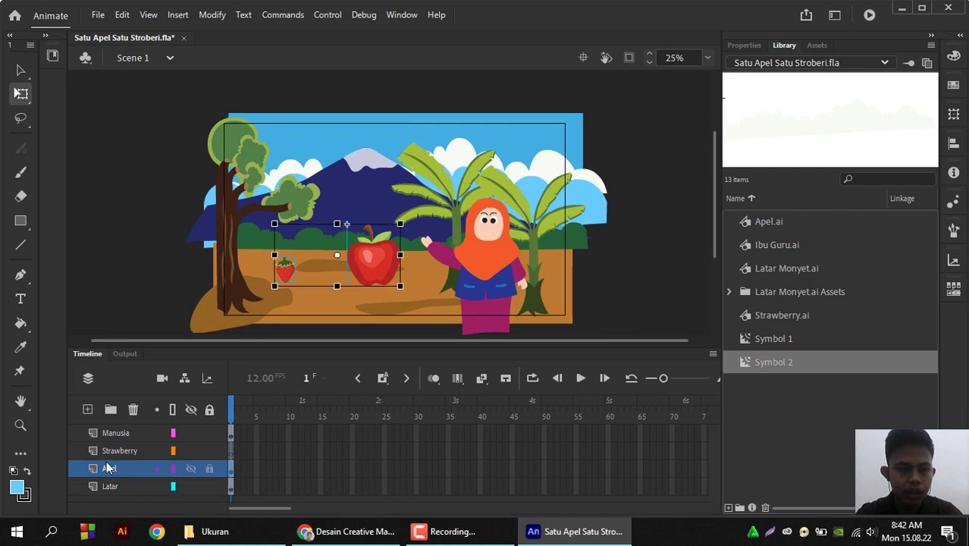
pyautogui.click(110, 453)
pyautogui.click(114, 469)
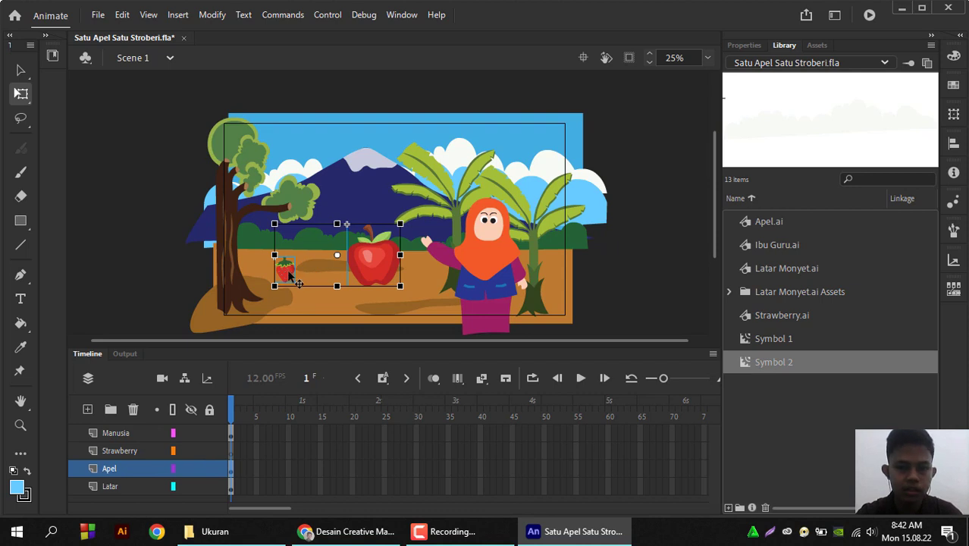
pyautogui.doubleClick(286, 270)
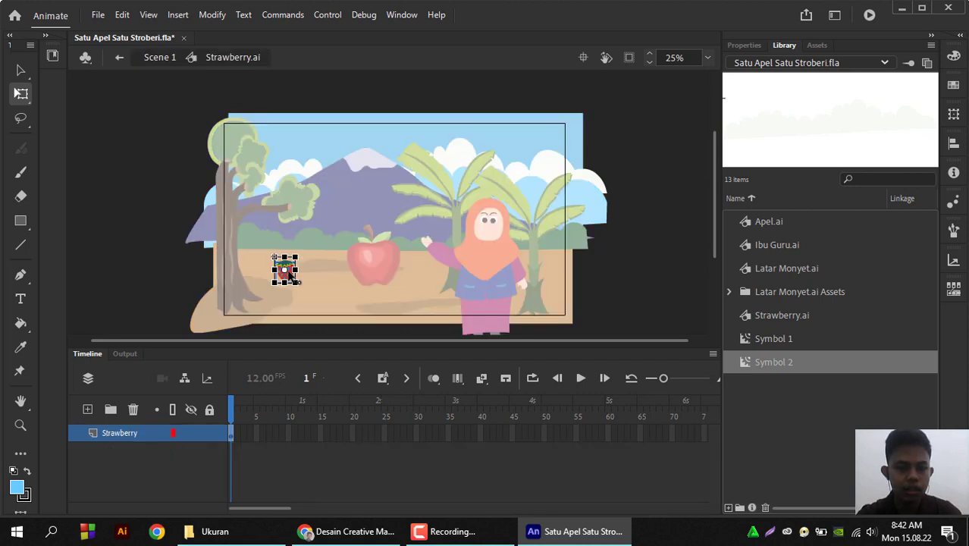
# Remove the strawberry artwork from inside the Strawberry.ai symbol and paste it onto the Strawberry layer of Scene 1
pyautogui.press('Delete')
pyautogui.doubleClick(97, 298)
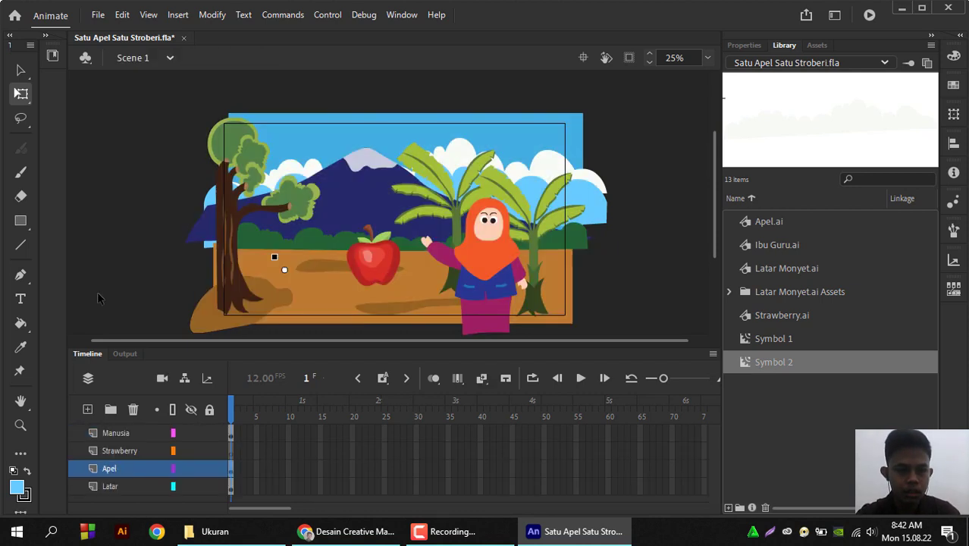
pyautogui.click(123, 453)
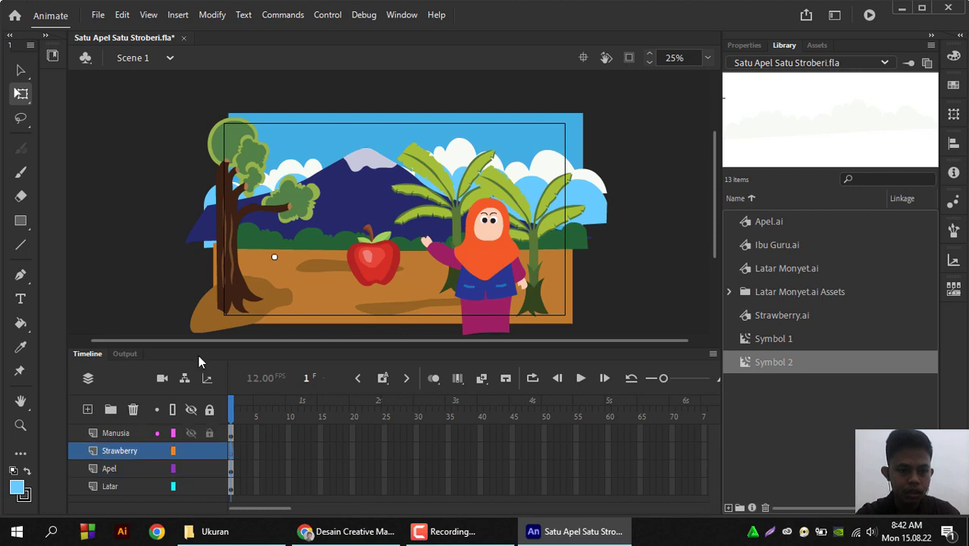
pyautogui.hotkey('ctrl', 'v')
# Scale down the pasted strawberry and place it on the ground between the tree and the apple
pyautogui.moveTo(398, 227); pyautogui.dragTo(296, 267)
pyautogui.moveTo(318, 229); pyautogui.dragTo(307, 242)
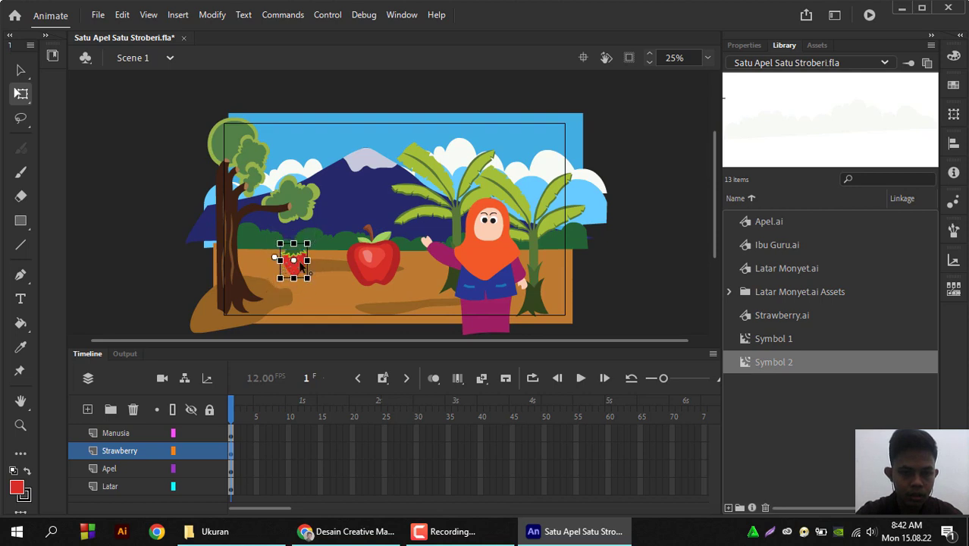
pyautogui.moveTo(305, 277); pyautogui.dragTo(301, 286)
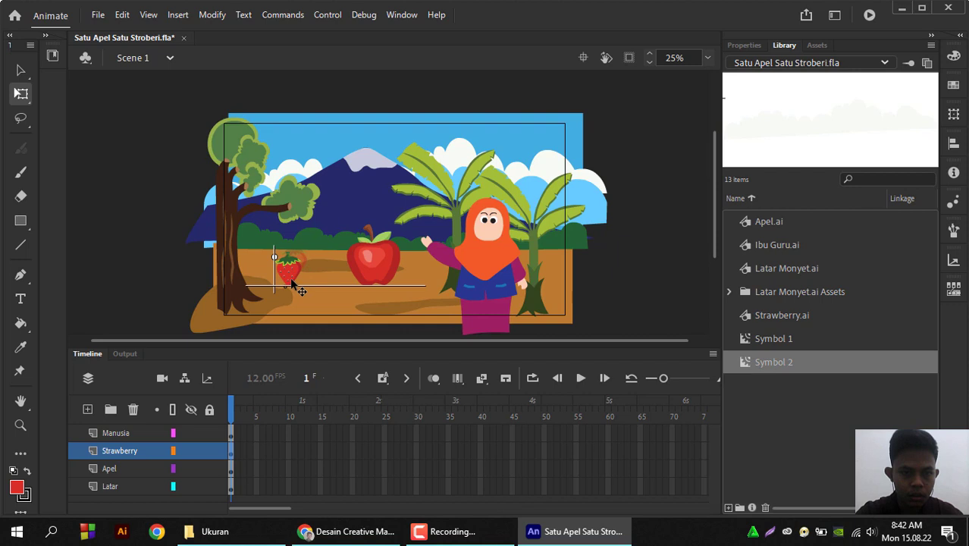
pyautogui.click(610, 264)
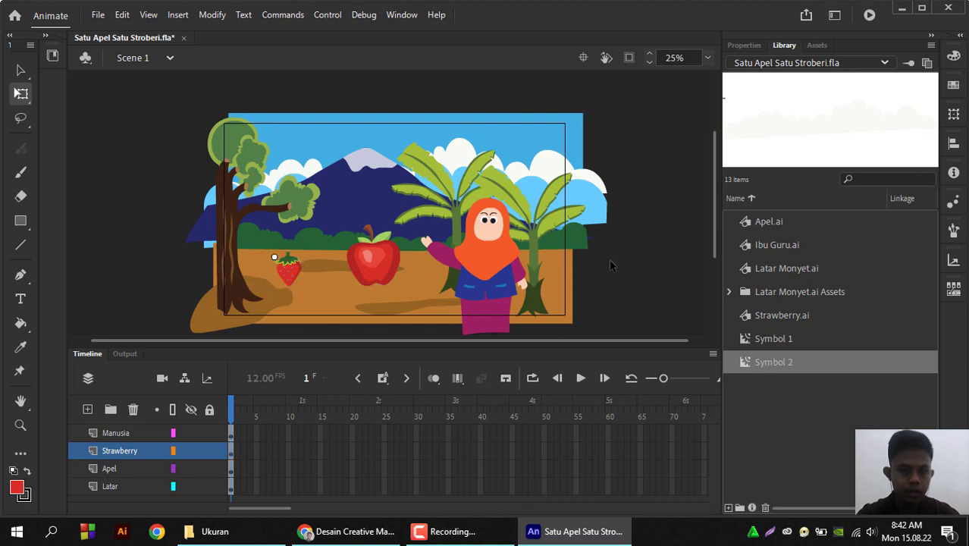
# Compare the contents of the Apel and Strawberry layers and check how the strawberry's individual parts are selected
pyautogui.click(113, 468)
pyautogui.click(109, 450)
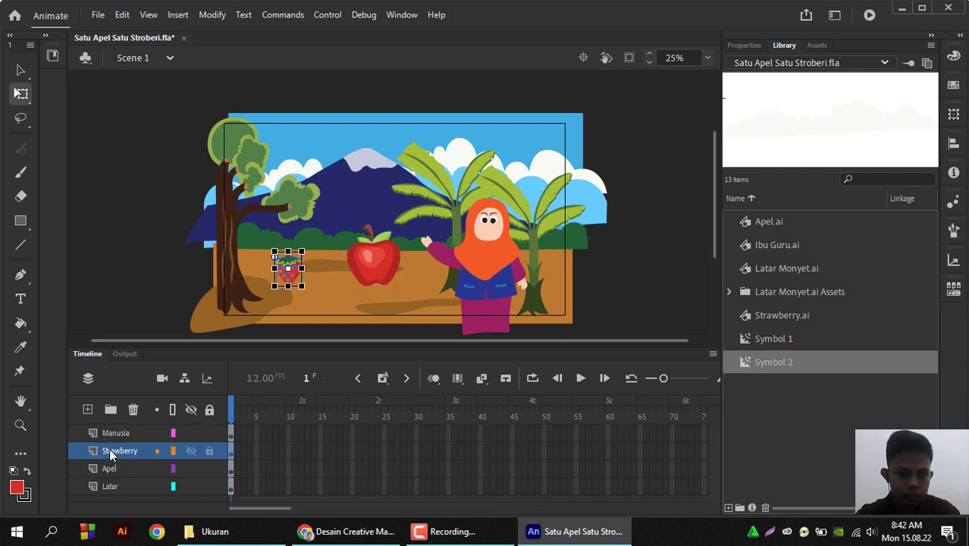
pyautogui.click(118, 469)
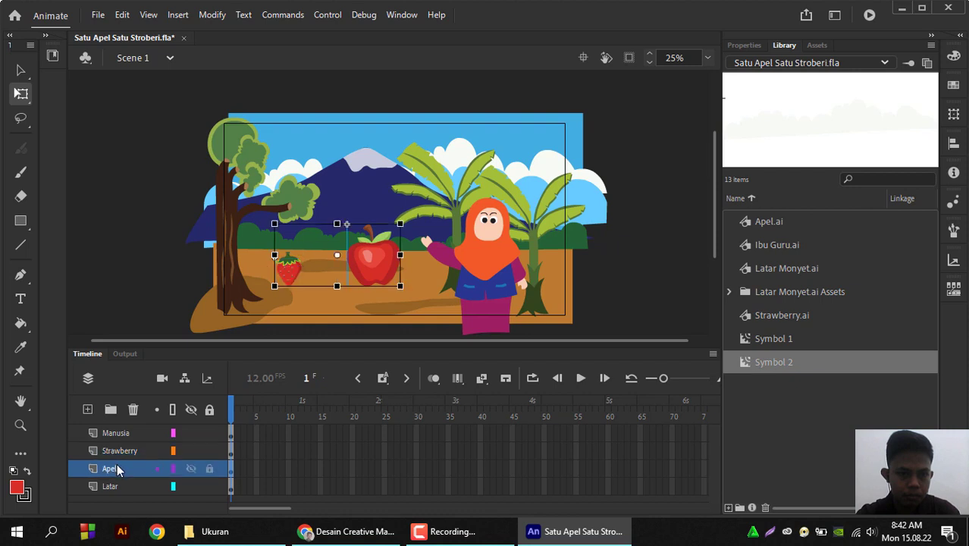
pyautogui.click(283, 266)
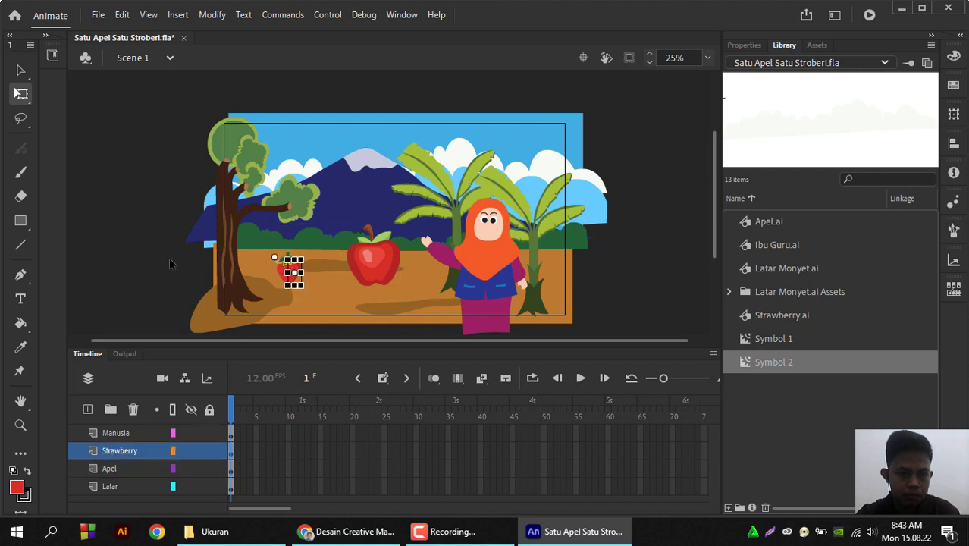
pyautogui.moveTo(294, 283); pyautogui.dragTo(288, 279)
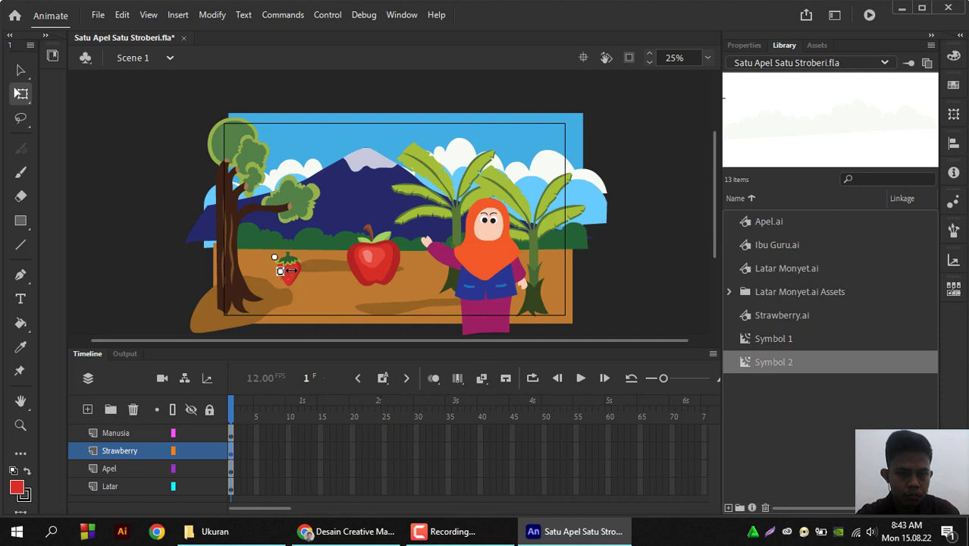
pyautogui.click(331, 267)
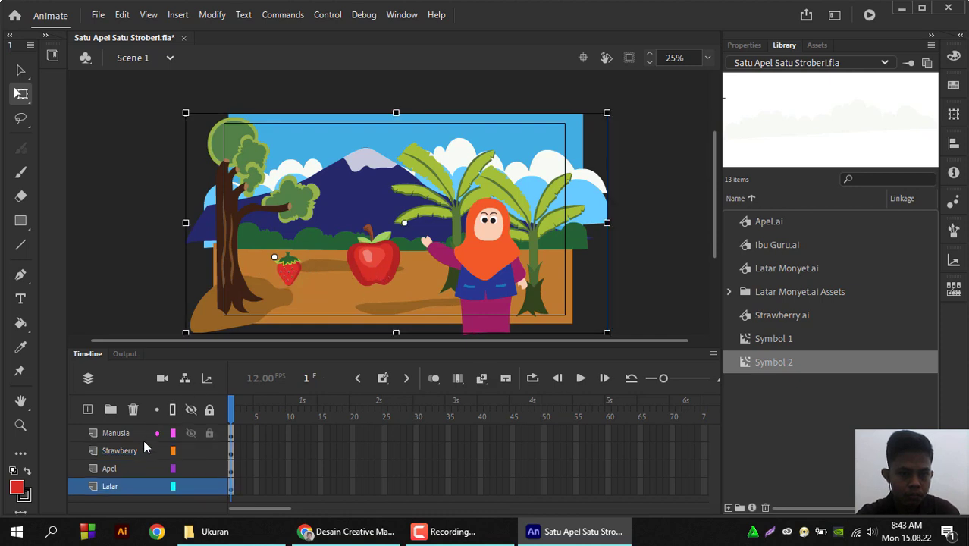
# Hide and show the Strawberry layer to inspect the Apel layer's contents, and lock the Strawberry layer
pyautogui.click(144, 460)
pyautogui.click(192, 449)
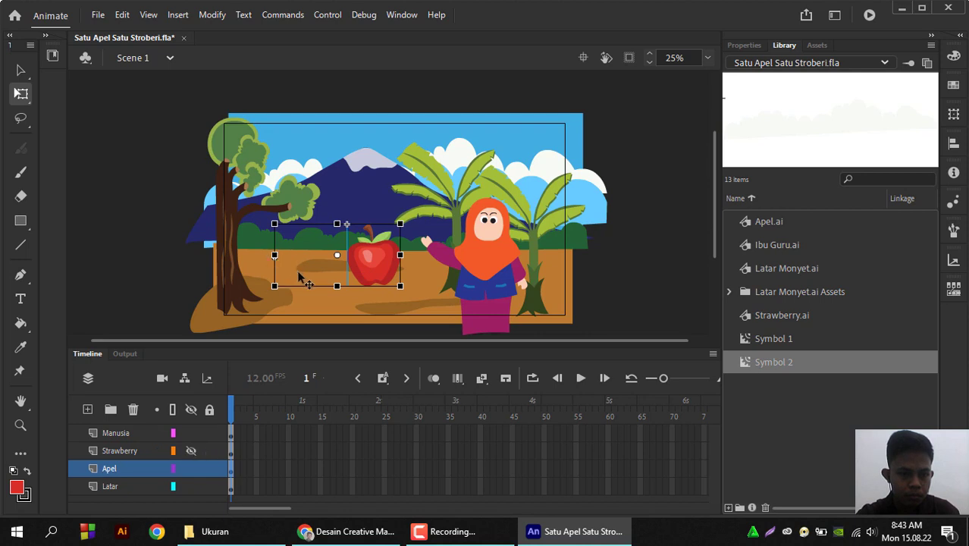
pyautogui.click(209, 450)
pyautogui.click(130, 452)
pyautogui.click(126, 466)
pyautogui.click(191, 451)
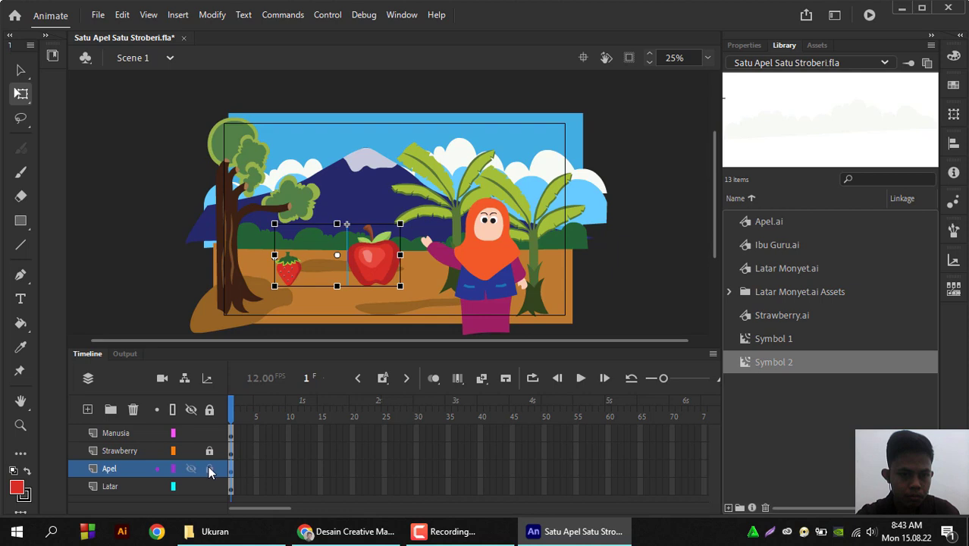
# Unlock the Strawberry layer, lock the Apel layer instead, and test which fruit on the stage can be selected
pyautogui.click(210, 468)
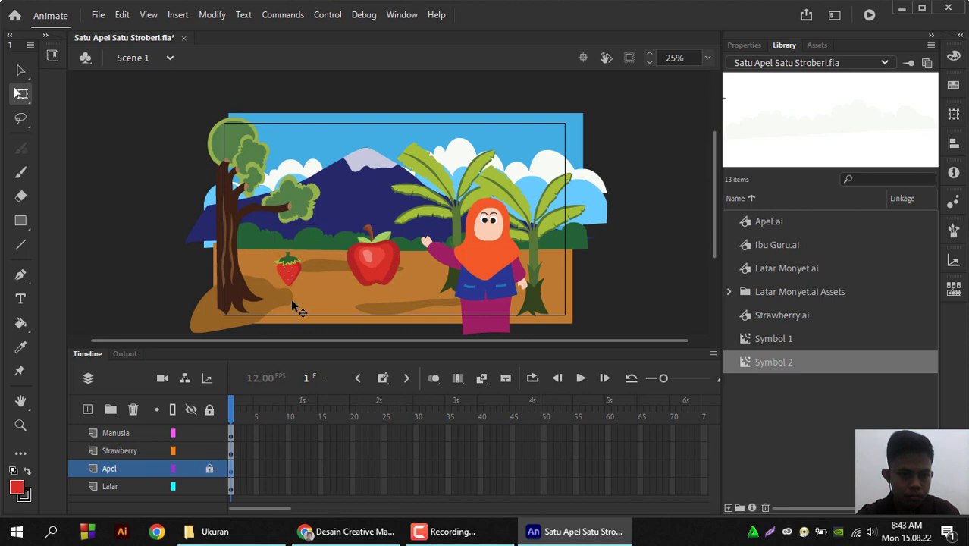
pyautogui.click(291, 267)
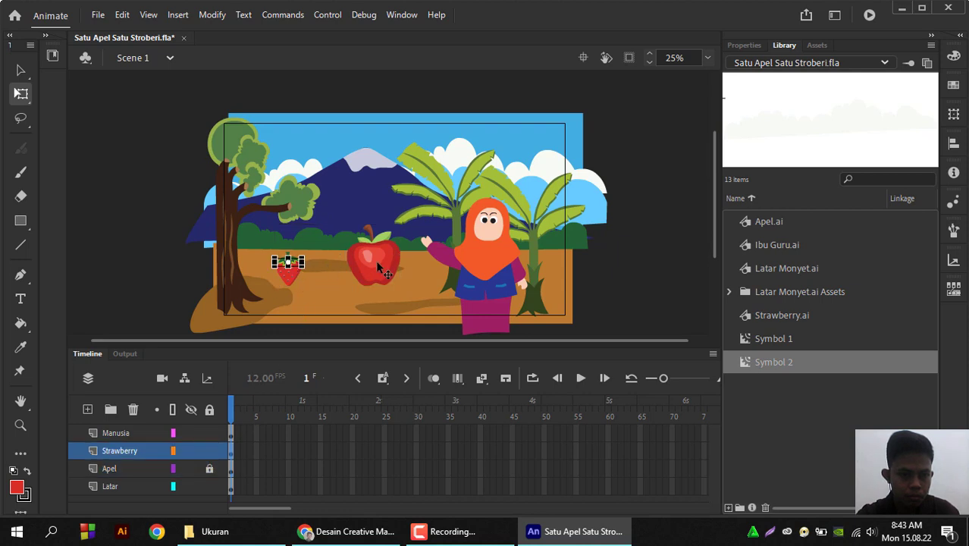
pyautogui.click(379, 267)
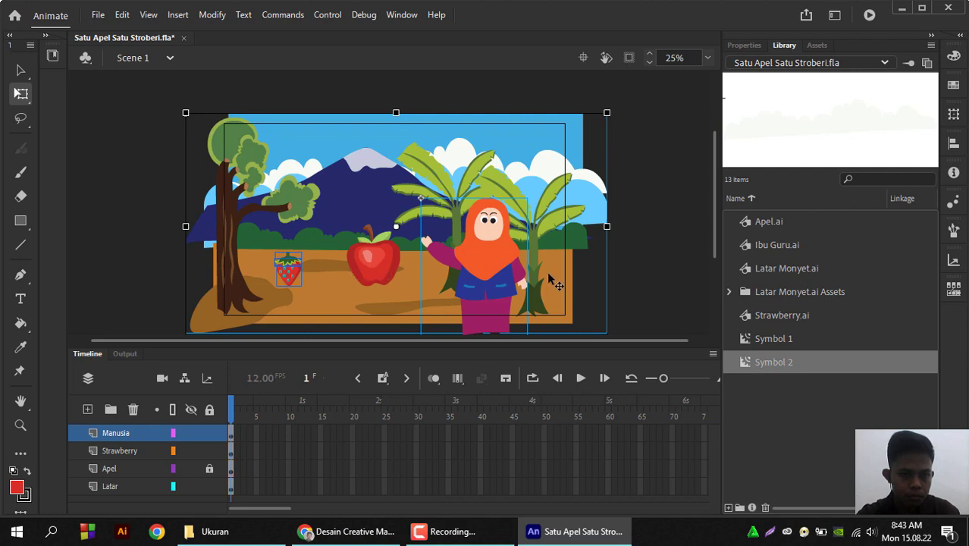
pyautogui.press('Escape')
# Open the strawberry's red body shape for editing and return to Scene 1 without altering it
pyautogui.click(300, 280)
pyautogui.hotkey('ctrl', '=')
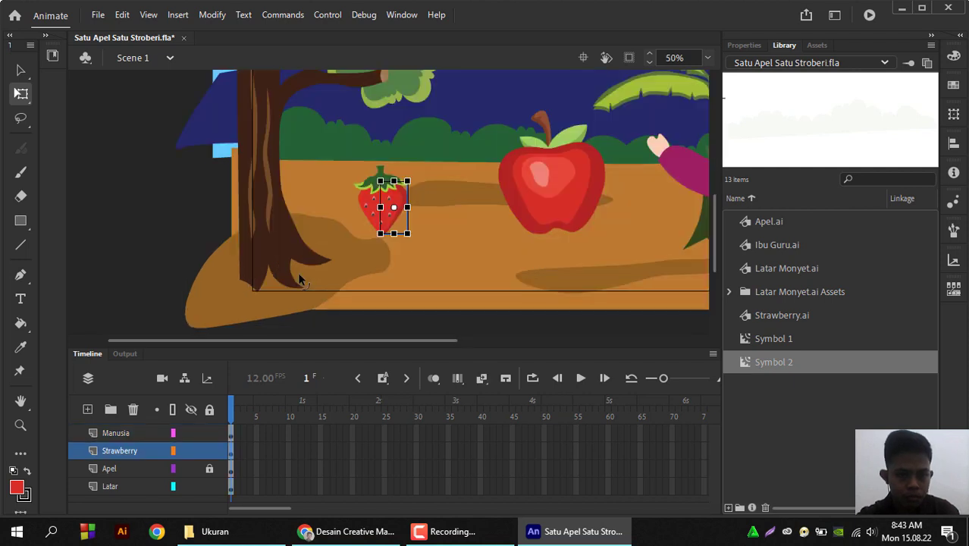
pyautogui.press('Escape')
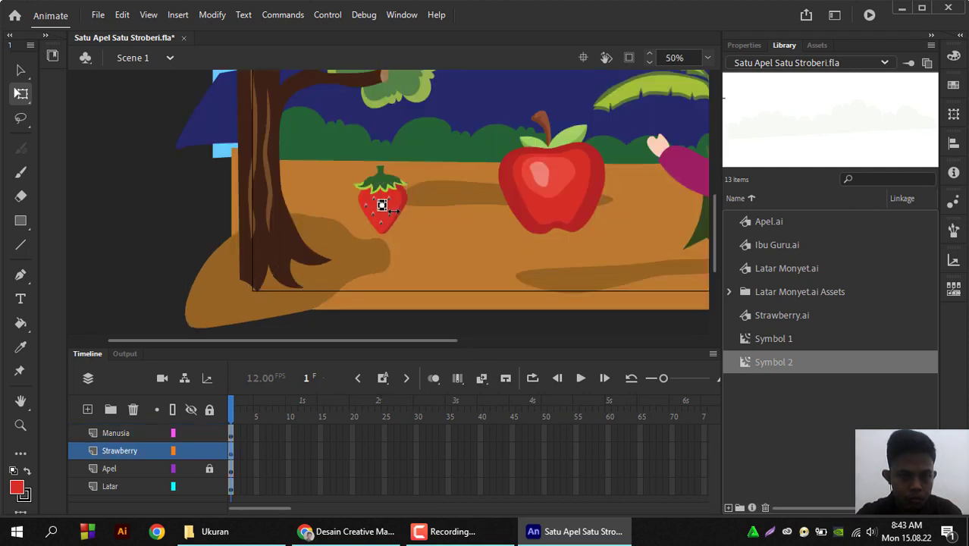
pyautogui.hotkey('ctrl', '=')
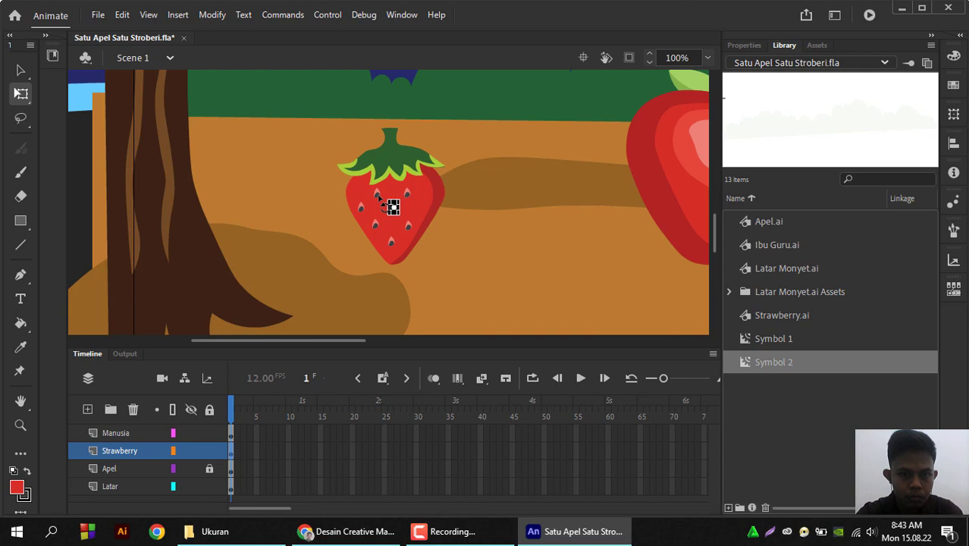
pyautogui.click(378, 205)
pyautogui.doubleClick(377, 203)
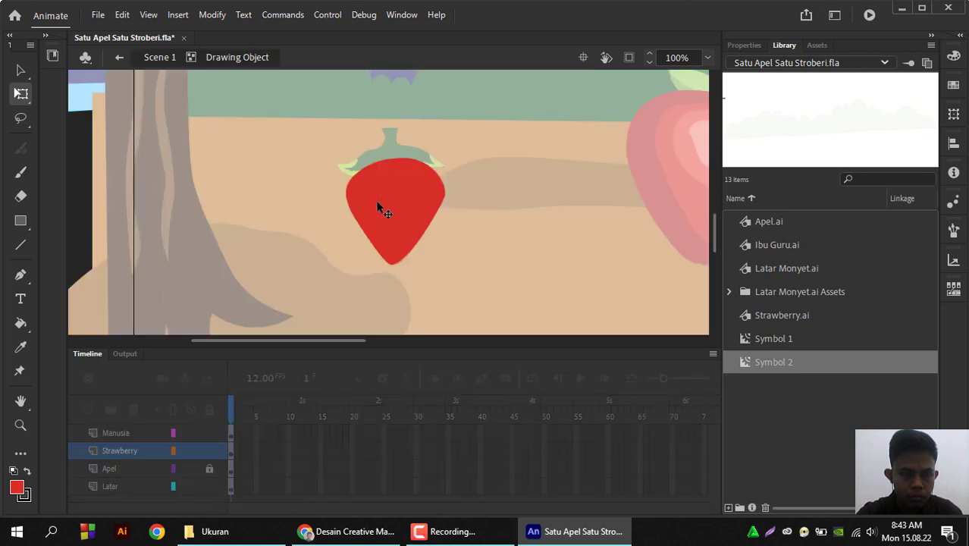
pyautogui.doubleClick(333, 266)
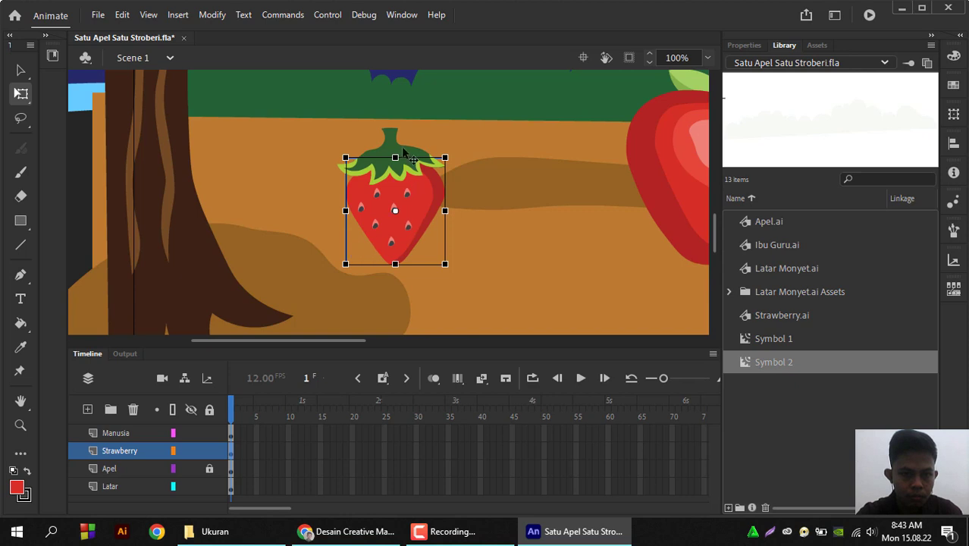
# Select the strawberry's red body, green leaves and seeds together
pyautogui.keyDown('shift'); pyautogui.click(400, 154); pyautogui.keyUp('shift')
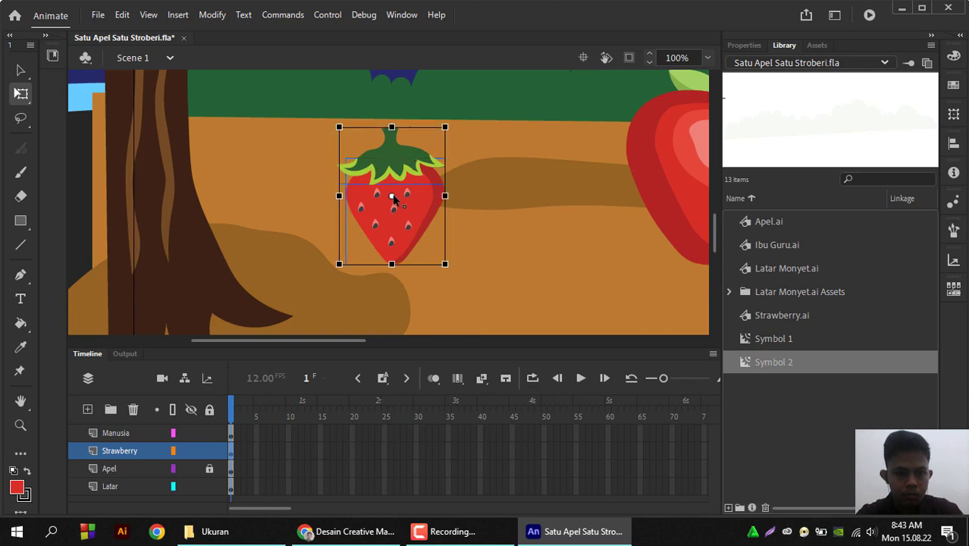
pyautogui.hotkey('ctrl', 'b')
pyautogui.hotkey('ctrl', 'z')
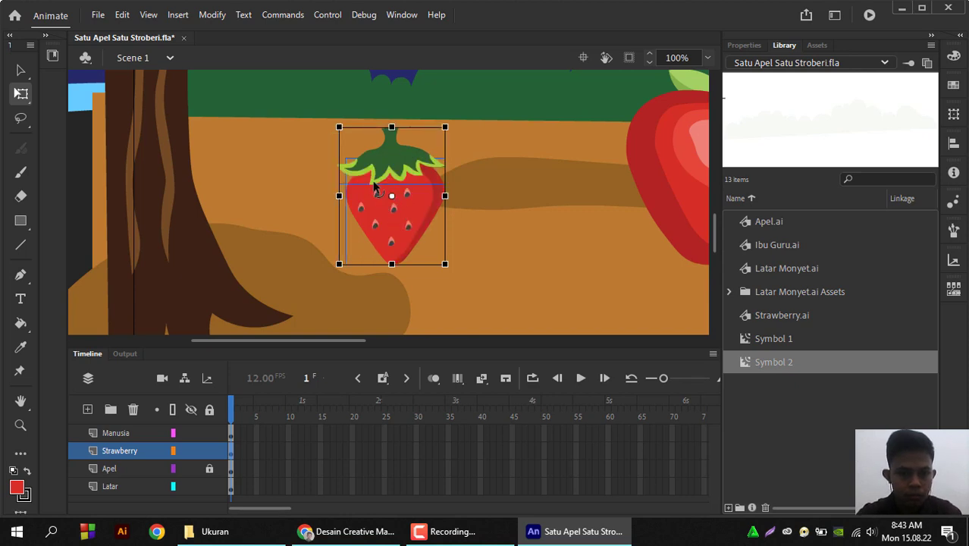
pyautogui.keyDown('shift'); pyautogui.click(374, 186); pyautogui.keyUp('shift')
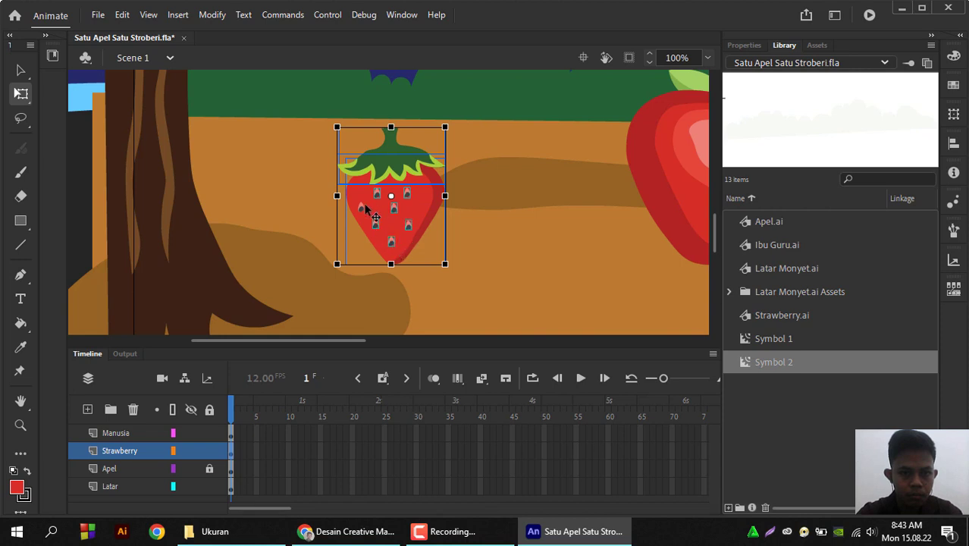
# Shift the selected strawberry parts to the left and back to test whether they all move together
pyautogui.hotkey('shift', 'Left')
pyautogui.hotkey('shift', 'Left')
pyautogui.hotkey('shift', 'Left')
pyautogui.hotkey('shift', 'Left')
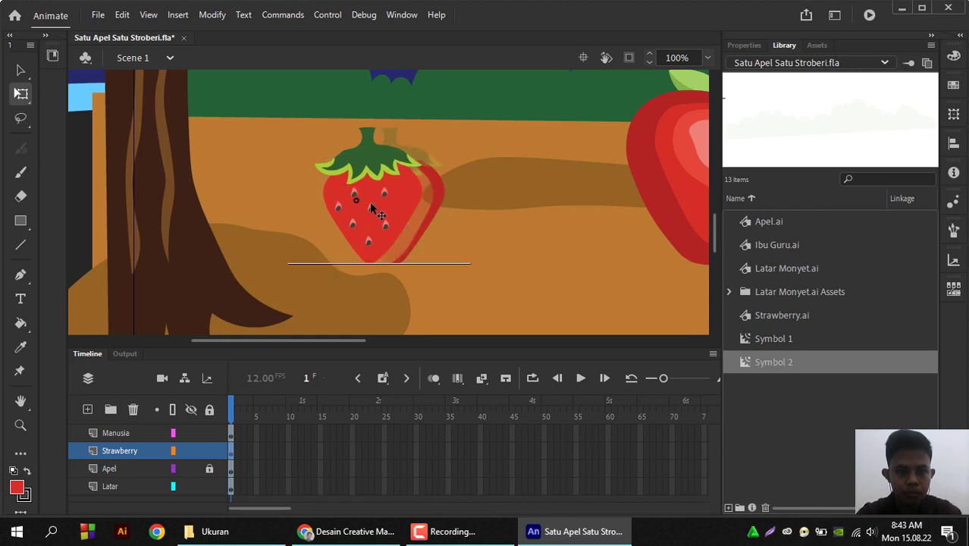
pyautogui.hotkey('shift', 'Right')
pyautogui.hotkey('shift', 'Right')
pyautogui.hotkey('shift', 'Right')
pyautogui.hotkey('shift', 'Right')
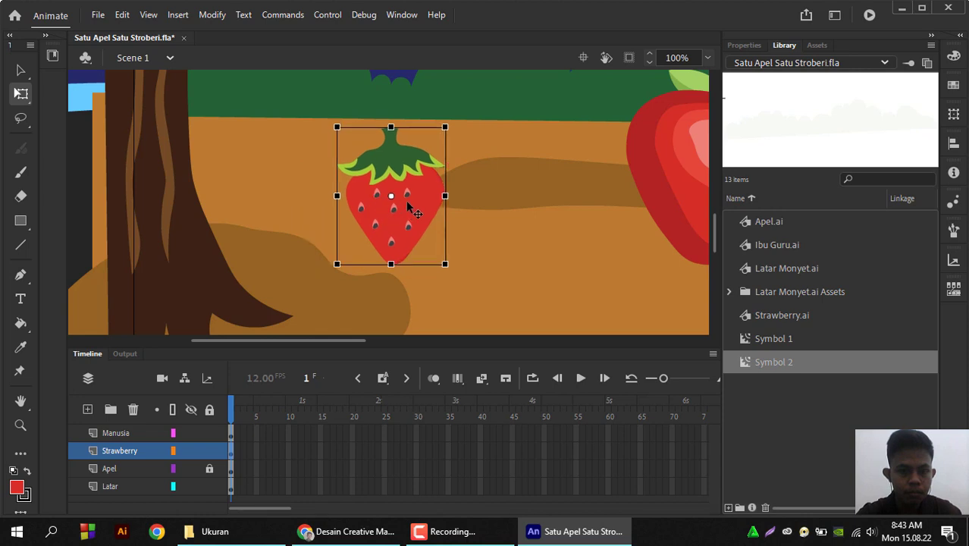
# Group all parts of the strawberry, including its dark red shading, and test that it moves as one object
pyautogui.hotkey('ctrl', 'b')
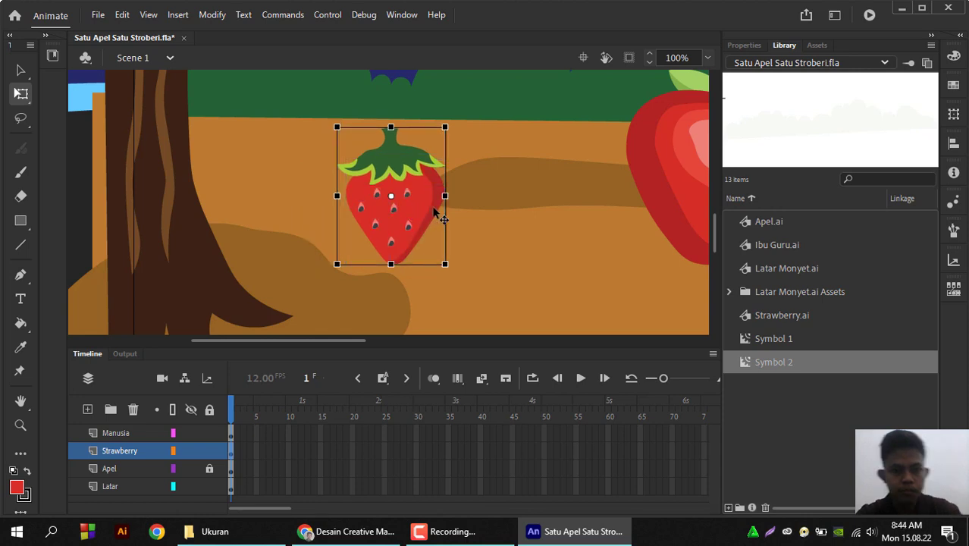
pyautogui.click(257, 222)
pyautogui.hotkey('ctrl', '-')
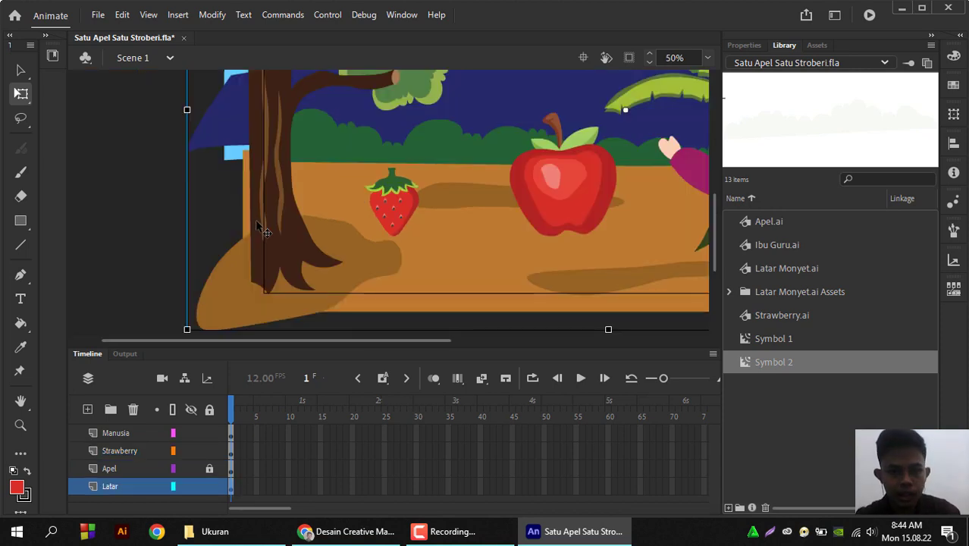
pyautogui.click(377, 215)
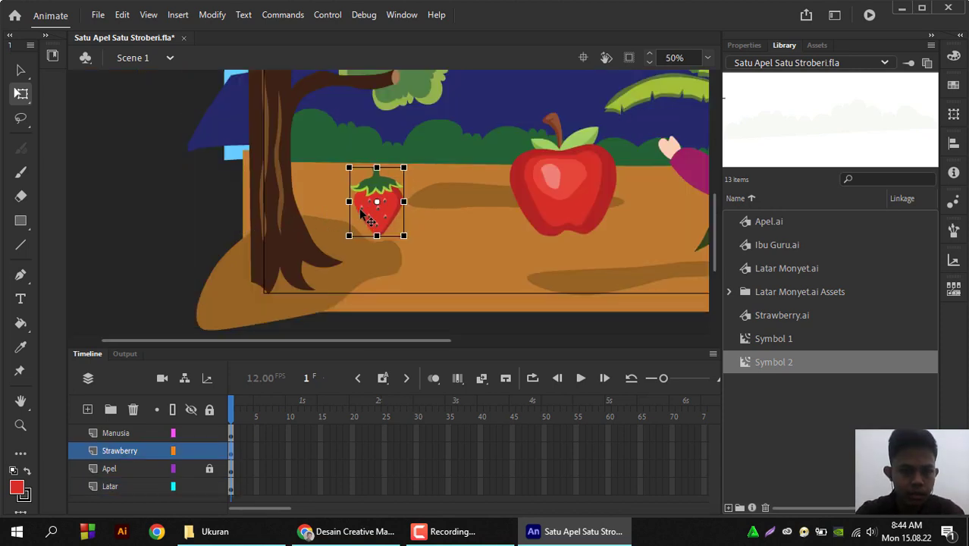
pyautogui.moveTo(565, 191)
pyautogui.mouseDown()
pyautogui.moveTo(549, 191)
pyautogui.moveTo(565, 192)
pyautogui.mouseUp()
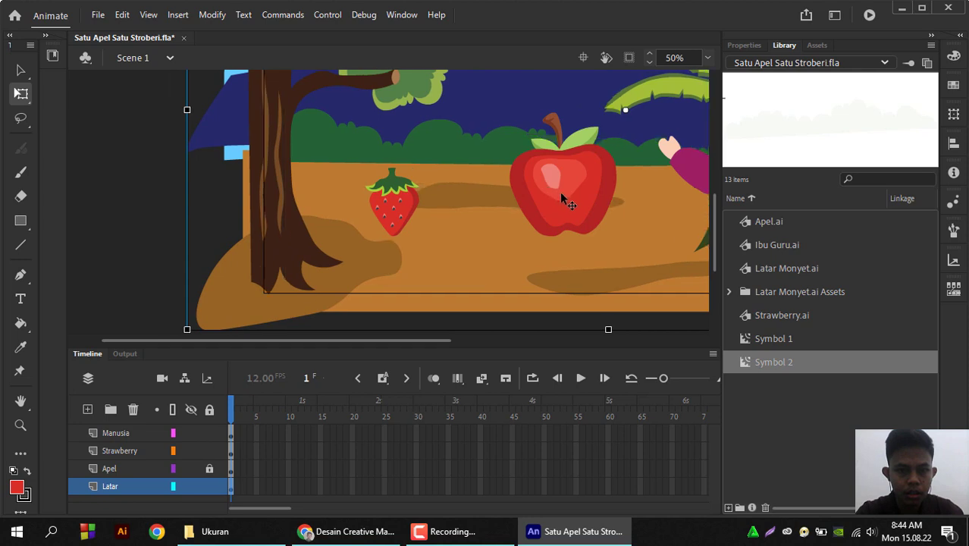
# Unlock the Apel layer, select its contents, try shifting the apple to the left and undo the move
pyautogui.click(210, 470)
pyautogui.click(130, 466)
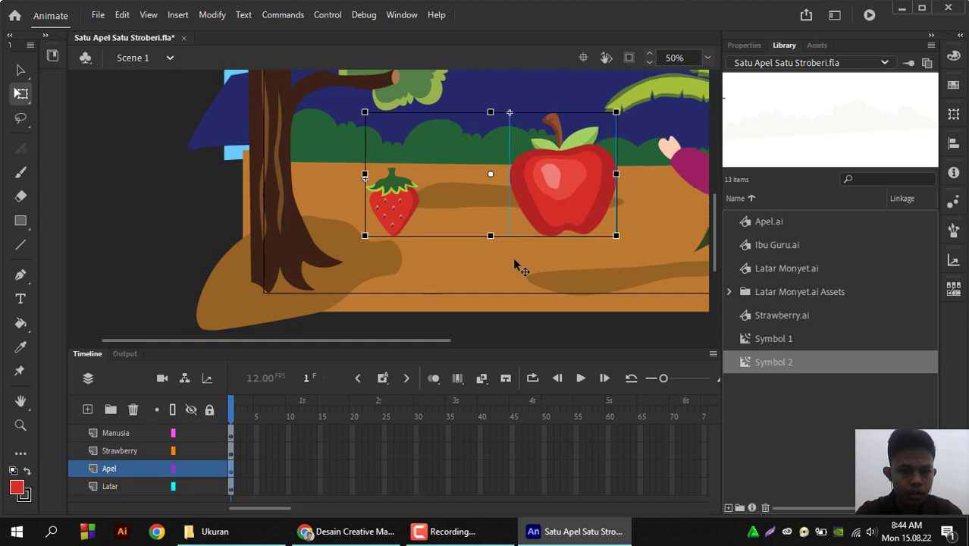
pyautogui.moveTo(575, 210); pyautogui.dragTo(537, 219)
pyautogui.hotkey('ctrl', 'z')
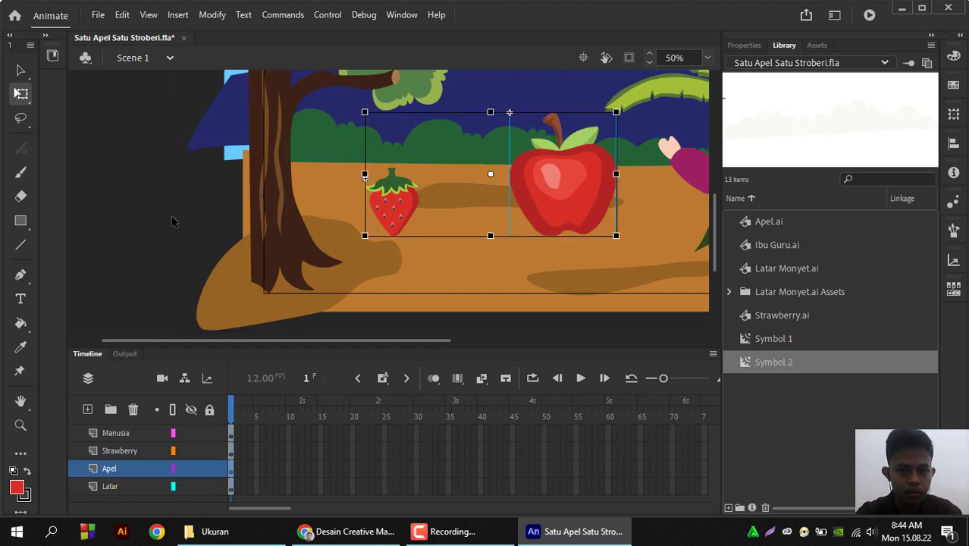
# Try squeezing the Apel layer's contents horizontally, undo the scaling and clear the selection
pyautogui.moveTo(366, 174); pyautogui.dragTo(452, 175)
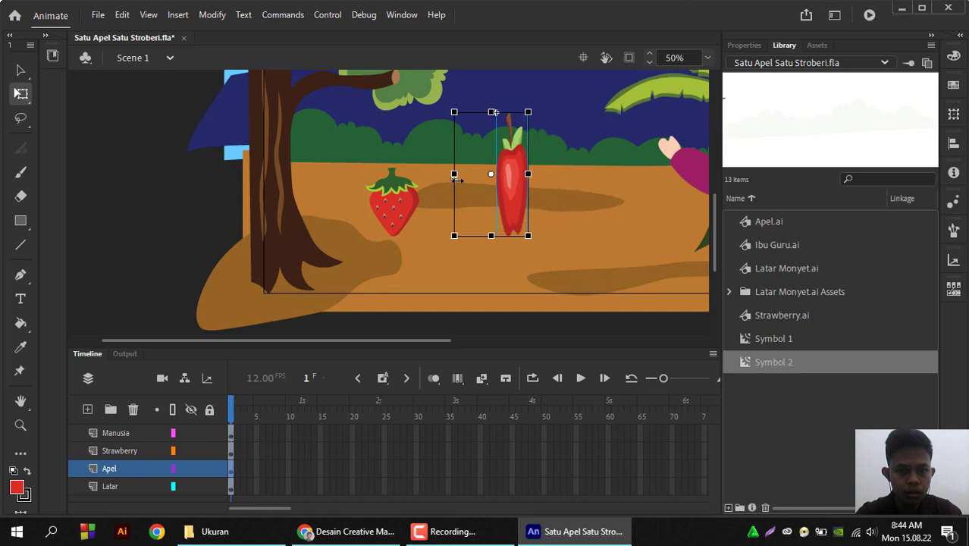
pyautogui.hotkey('ctrl', 'z')
pyautogui.click(226, 188)
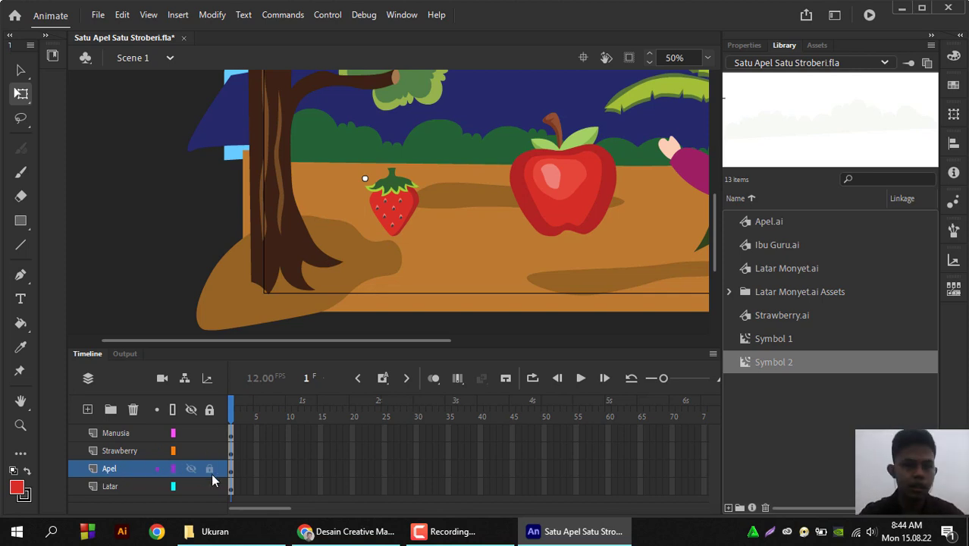
# Lock the Strawberry layer and select everything on the Apel layer
pyautogui.click(120, 451)
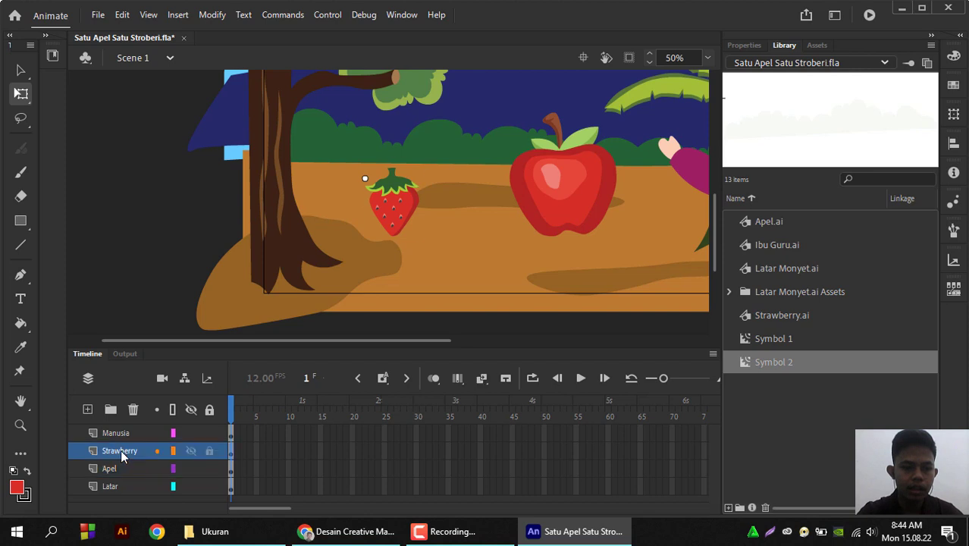
pyautogui.click(209, 450)
pyautogui.click(138, 468)
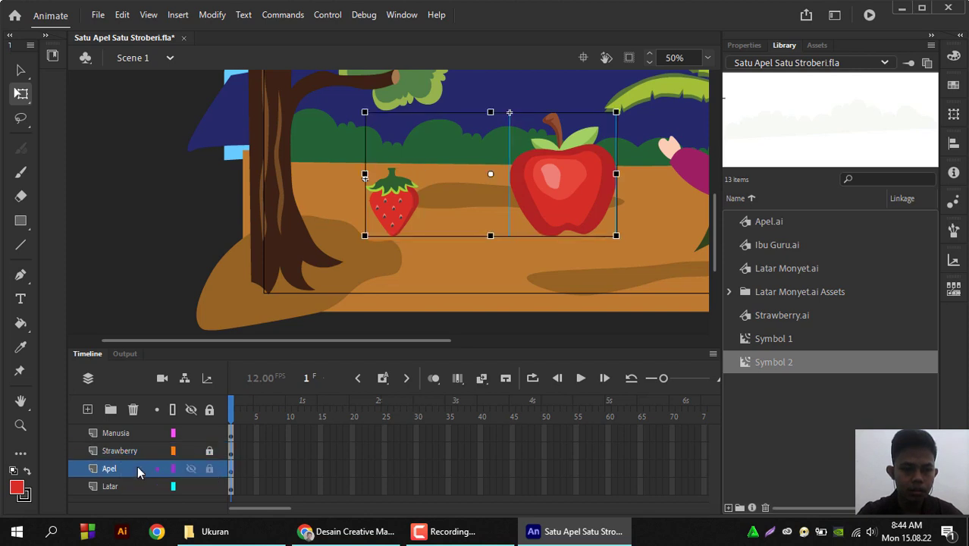
# Open the apple's Apel.ai symbol for editing and extend its Apel layer to frame 60
pyautogui.doubleClick(550, 196)
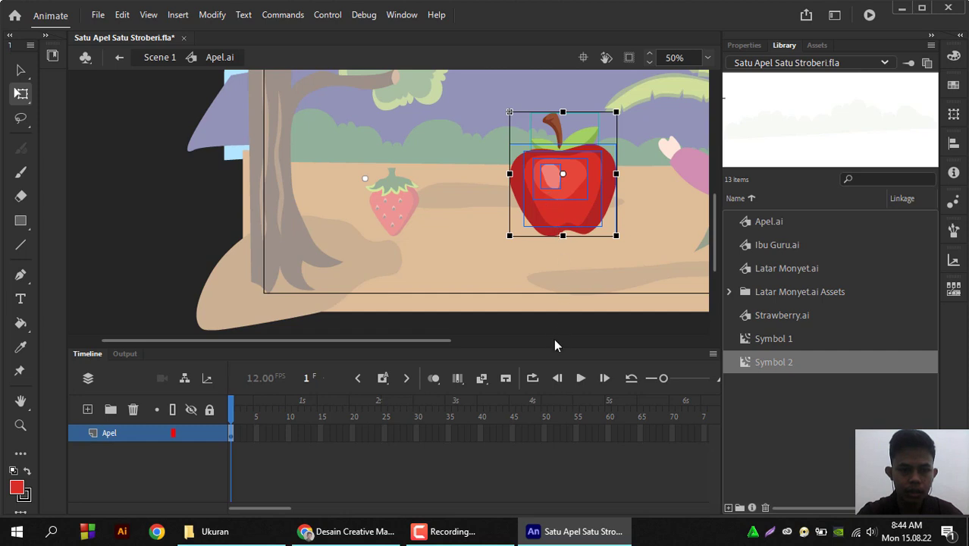
pyautogui.click(527, 450)
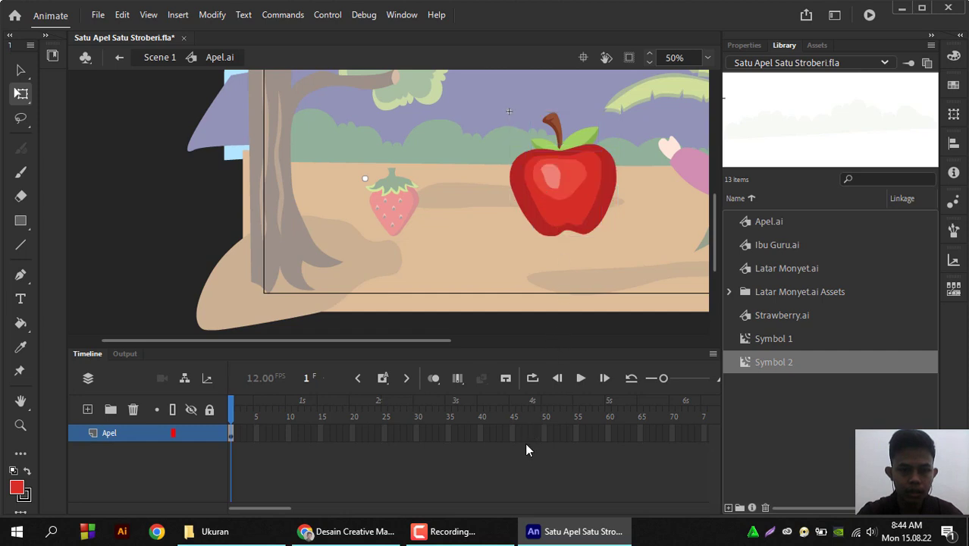
pyautogui.rightClick(609, 434)
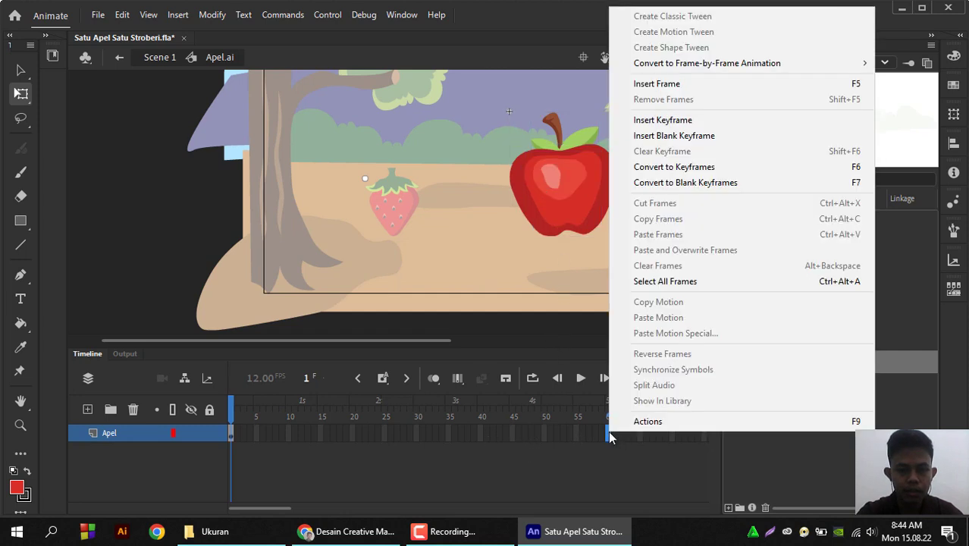
pyautogui.click(668, 83)
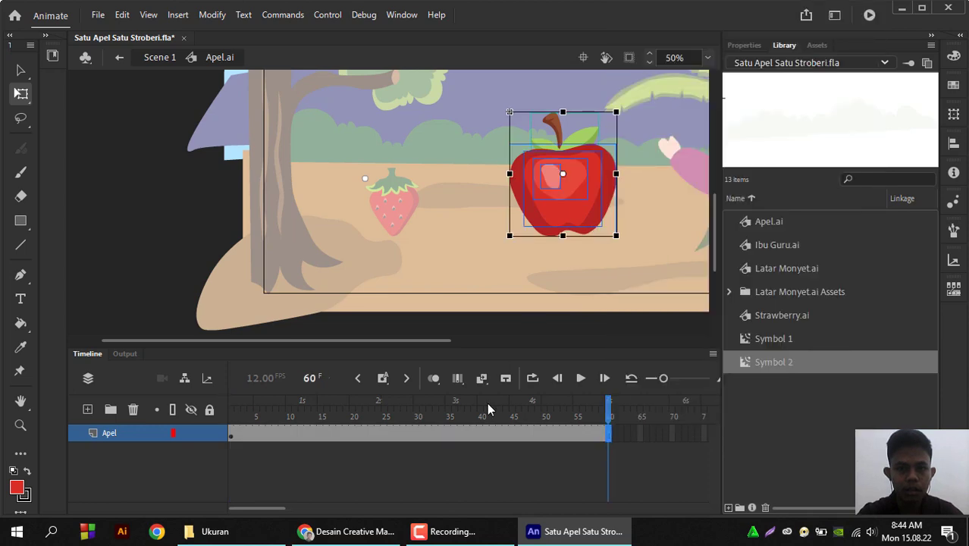
# Create a motion tween on the Apel layer, converting the apple's parts into a single symbol
pyautogui.rightClick(494, 433)
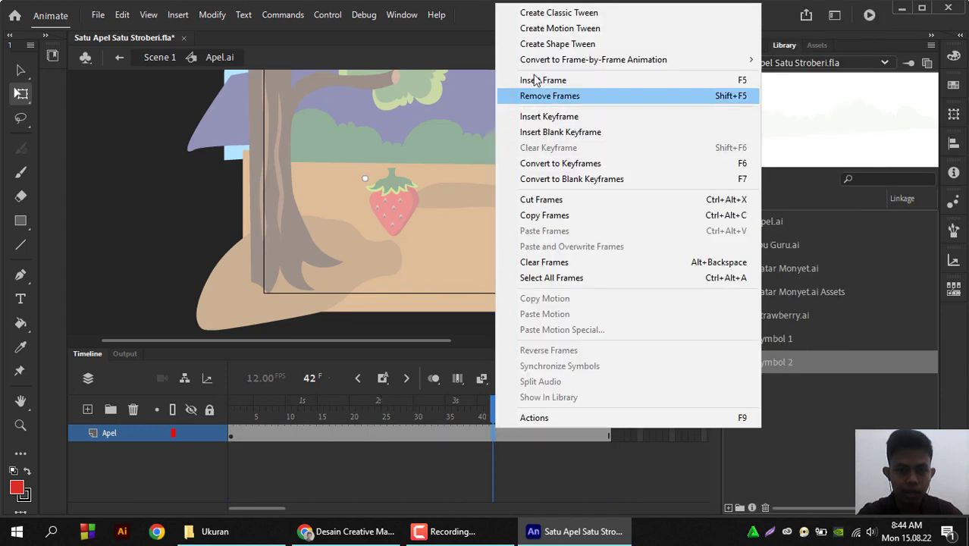
pyautogui.click(582, 31)
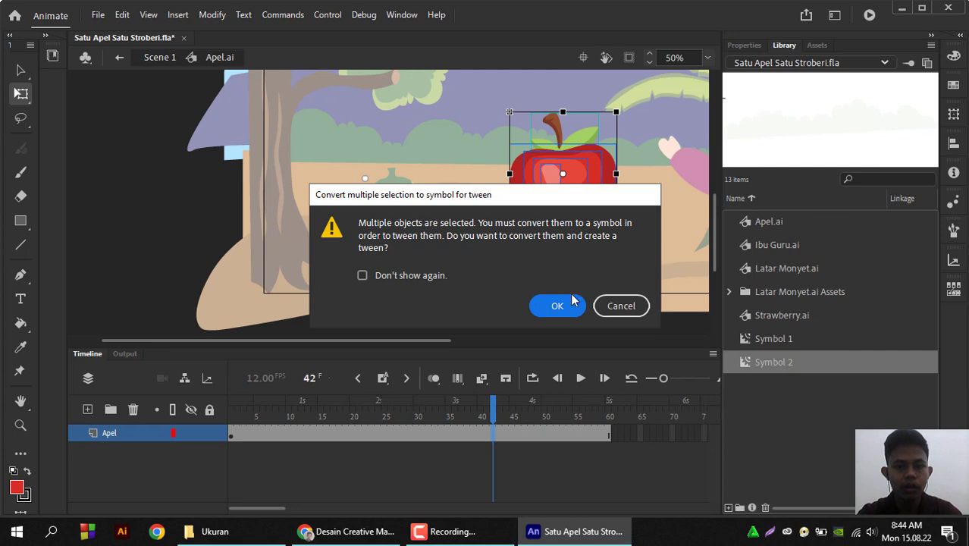
pyautogui.click(557, 305)
# At frame 30, insert a scale keyframe and tilt the apple slightly counterclockwise
pyautogui.moveTo(493, 407); pyautogui.dragTo(416, 409)
pyautogui.click(417, 438)
pyautogui.rightClick(417, 437)
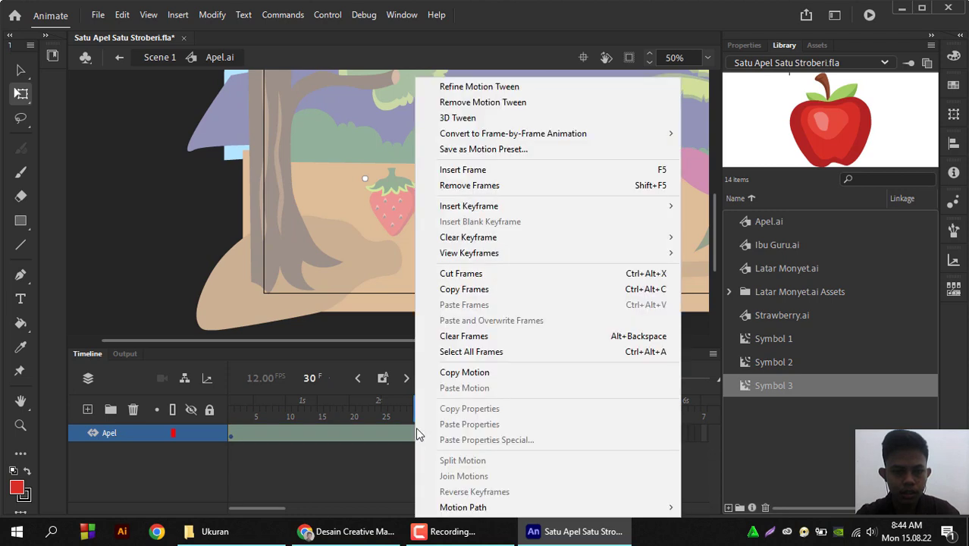
pyautogui.moveTo(531, 206)
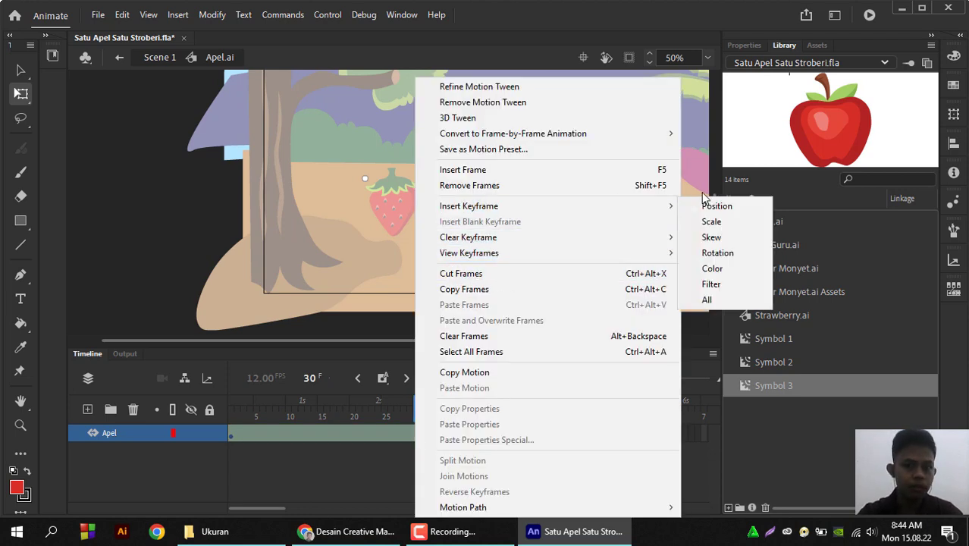
pyautogui.click(719, 221)
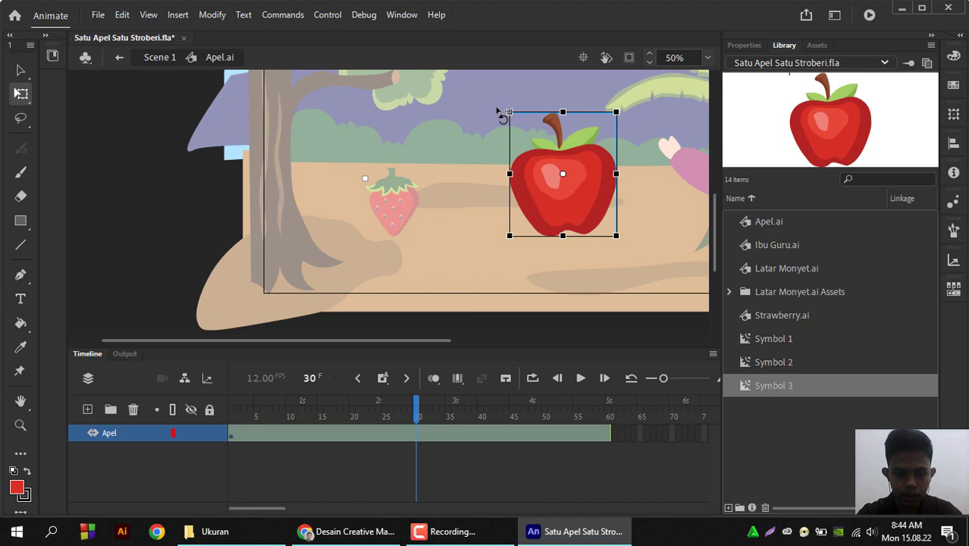
pyautogui.moveTo(492, 112); pyautogui.dragTo(492, 121)
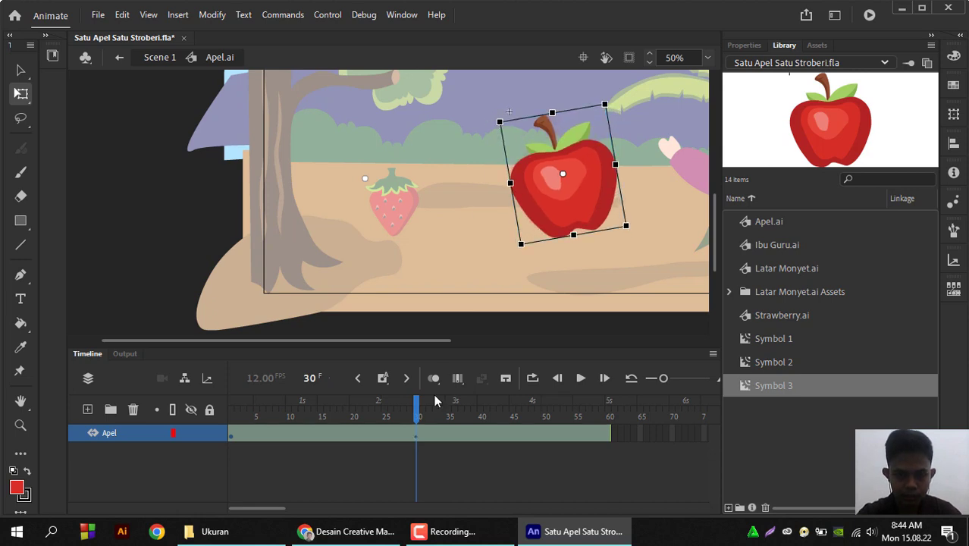
# At frame 60, rotate the apple back upright and preview the tween from the first frame before returning to Scene 1
pyautogui.moveTo(422, 411); pyautogui.dragTo(611, 411)
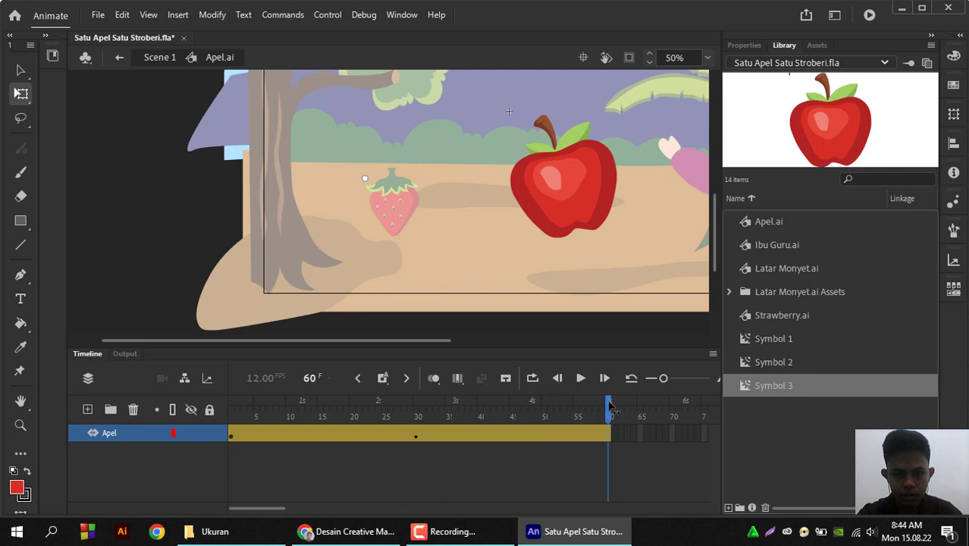
pyautogui.moveTo(621, 104); pyautogui.dragTo(629, 112)
pyautogui.moveTo(610, 417); pyautogui.dragTo(214, 443)
pyautogui.press('Return')
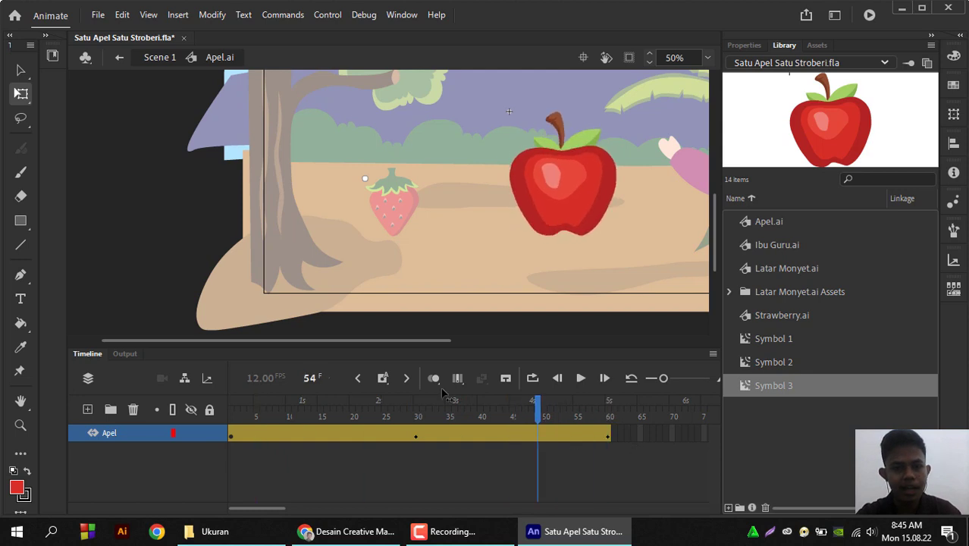
pyautogui.doubleClick(134, 217)
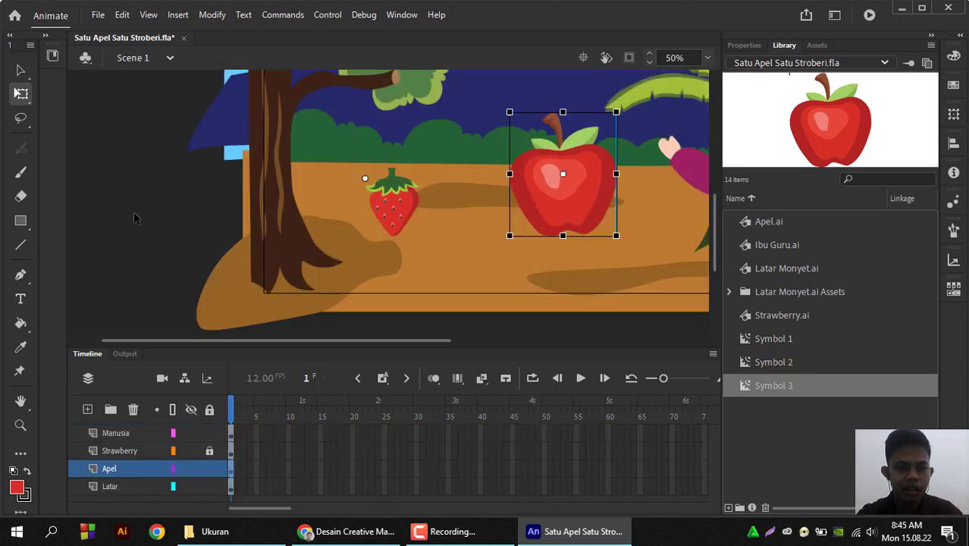
# Lock the Apel layer and unlock the Strawberry layer
pyautogui.click(209, 469)
pyautogui.click(199, 457)
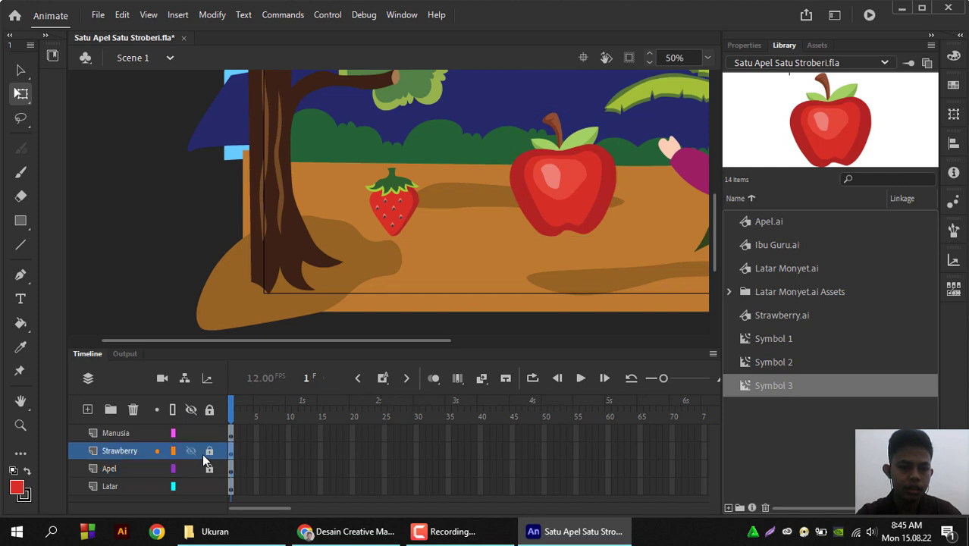
pyautogui.click(205, 459)
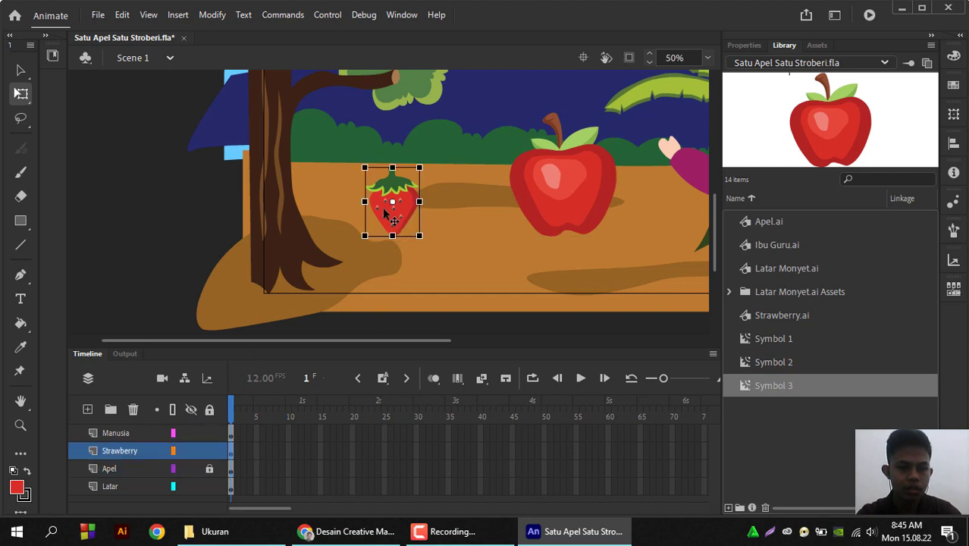
# Examine the strawberry group and its nested drawing objects to see whether it has its own editable timeline
pyautogui.doubleClick(401, 223)
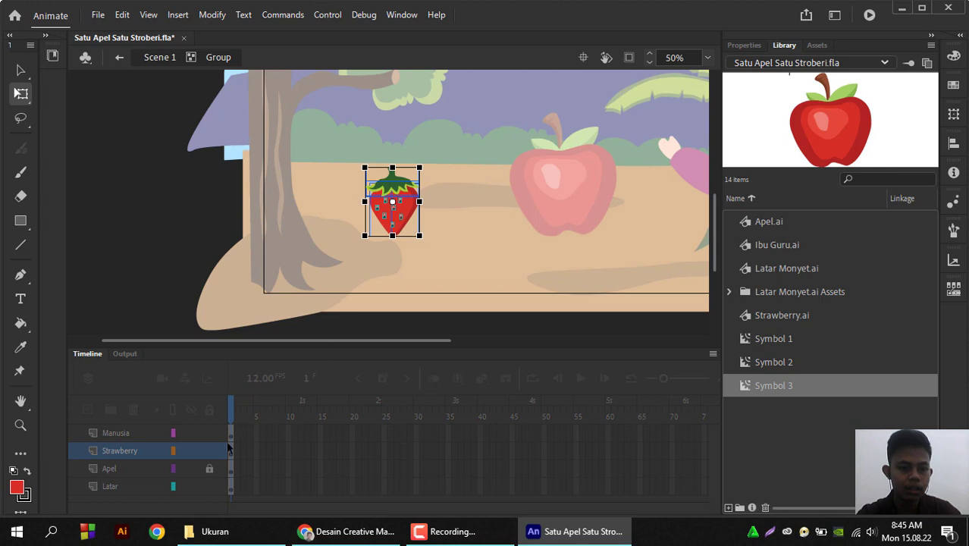
pyautogui.click(307, 226)
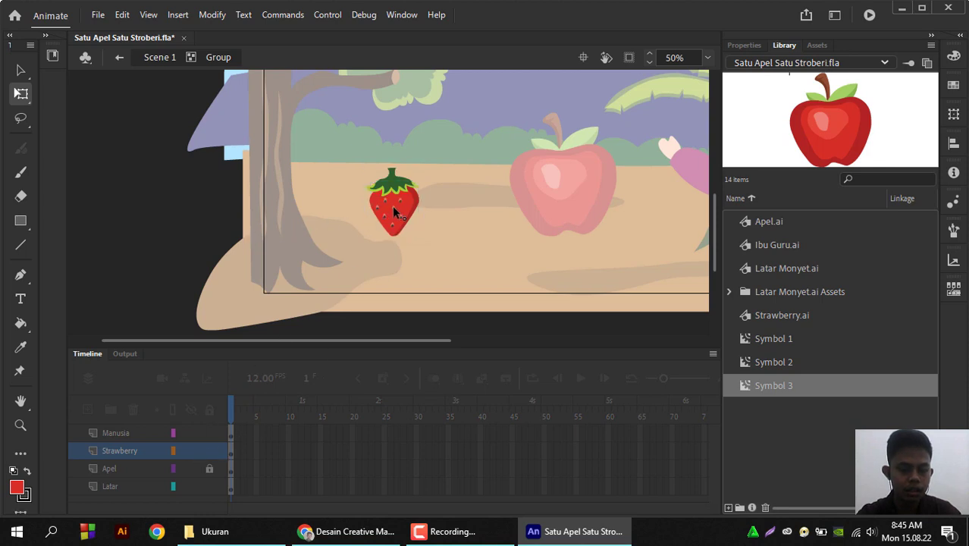
pyautogui.doubleClick(442, 222)
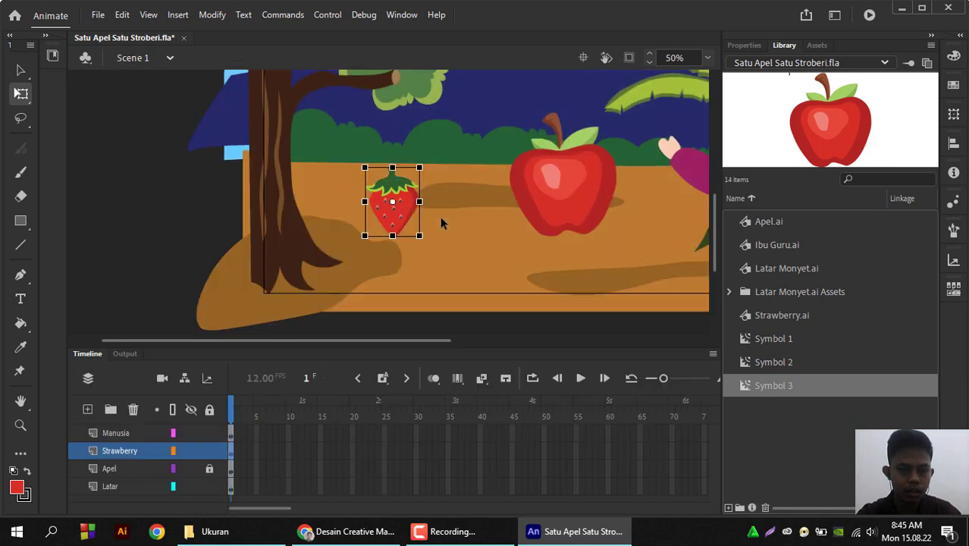
pyautogui.doubleClick(413, 185)
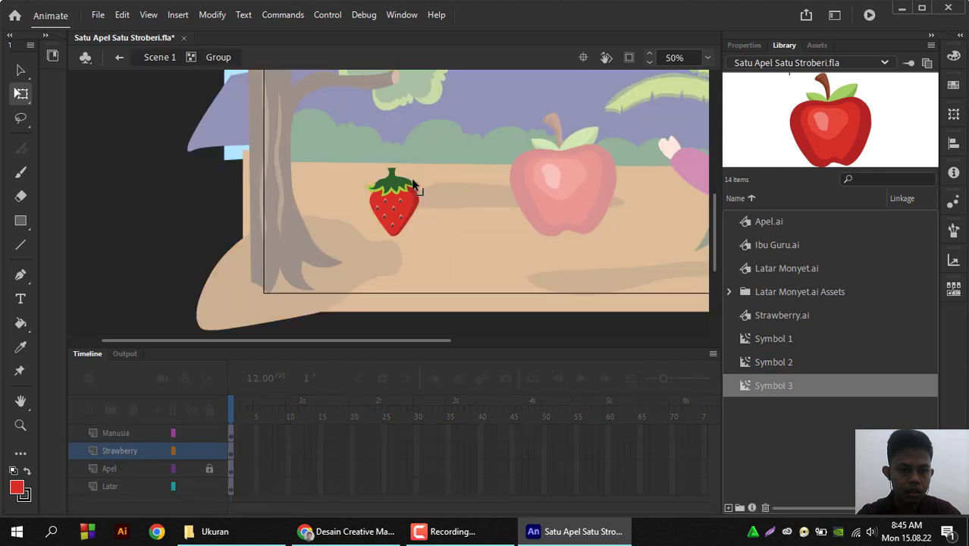
pyautogui.doubleClick(414, 183)
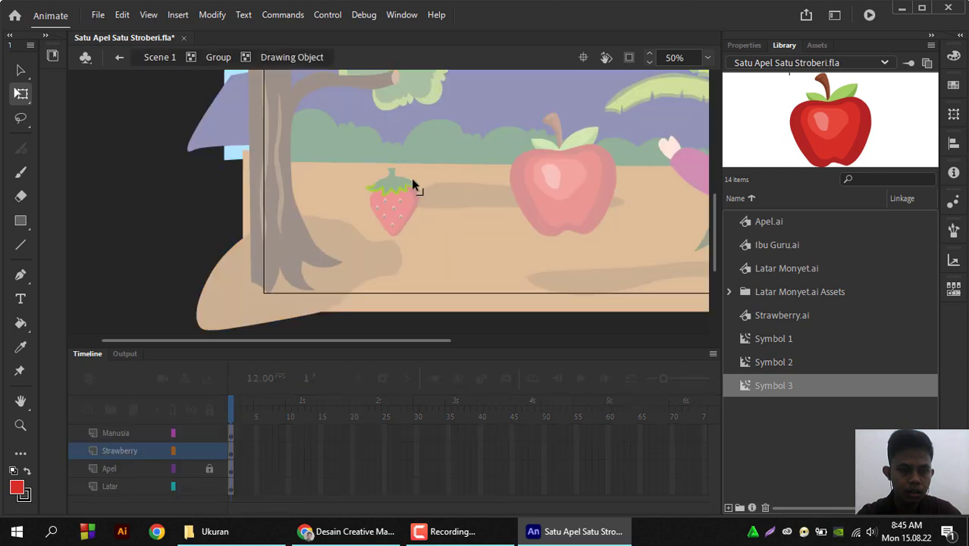
pyautogui.doubleClick(195, 191)
pyautogui.doubleClick(423, 255)
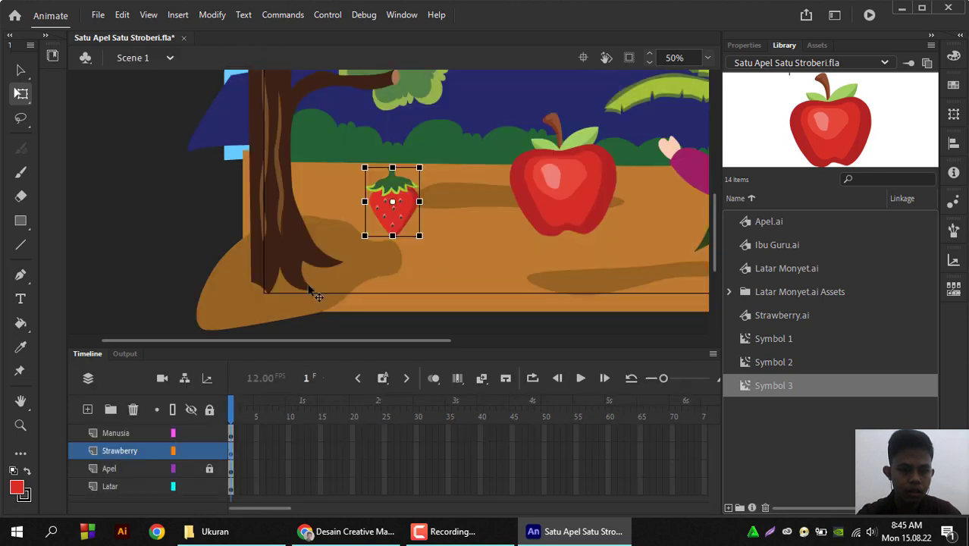
pyautogui.click(115, 468)
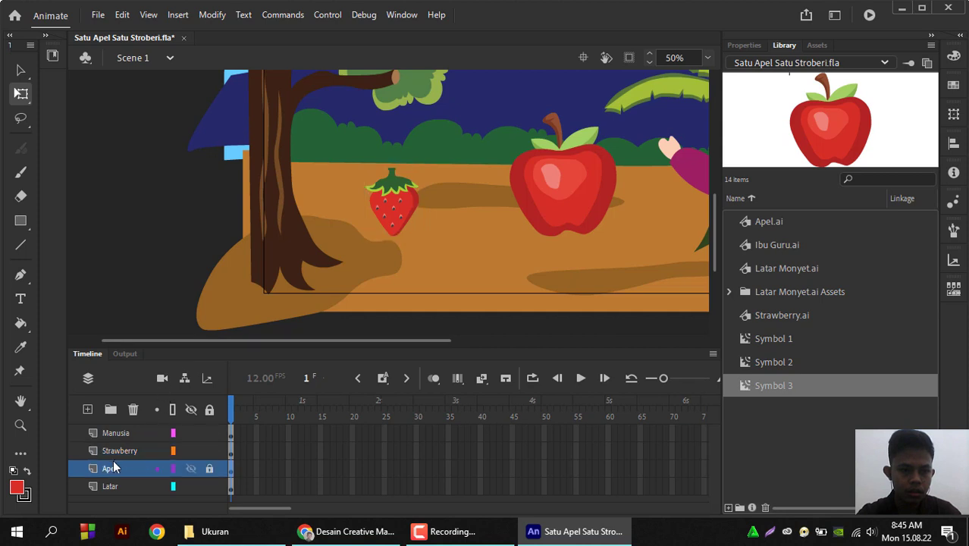
pyautogui.doubleClick(392, 212)
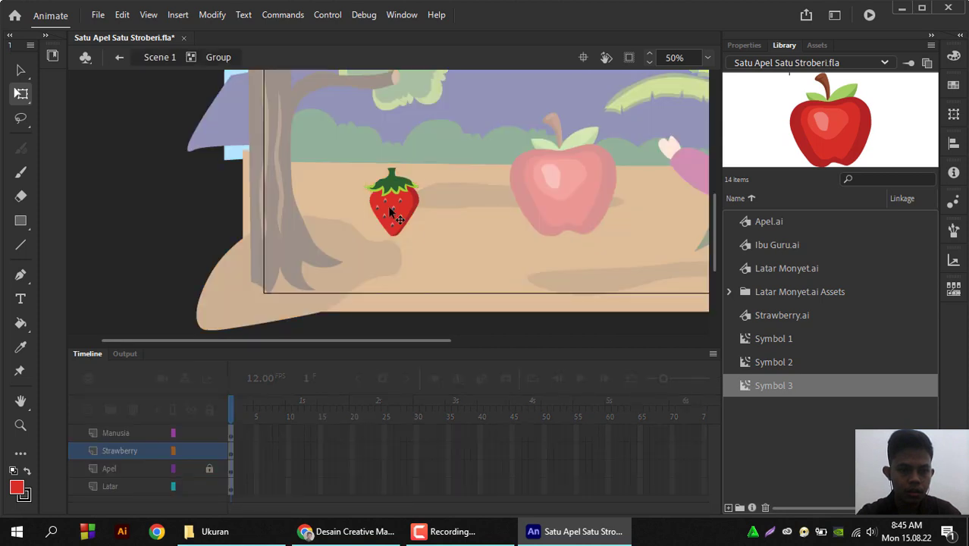
pyautogui.click(392, 213)
pyautogui.click(285, 181)
pyautogui.doubleClick(160, 247)
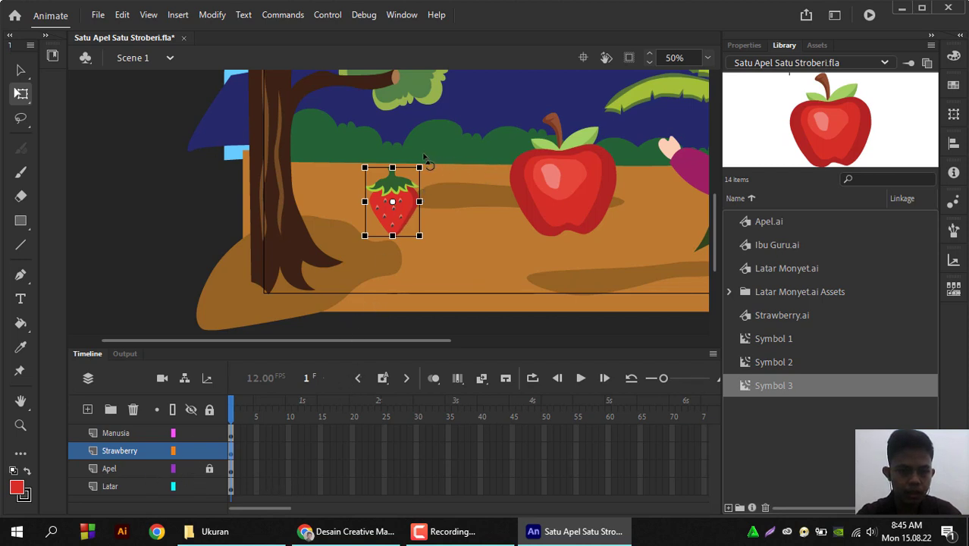
# Try rotating the strawberry clockwise on the stage and undo the rotation
pyautogui.moveTo(433, 173); pyautogui.dragTo(433, 177)
pyautogui.hotkey('ctrl', 'z')
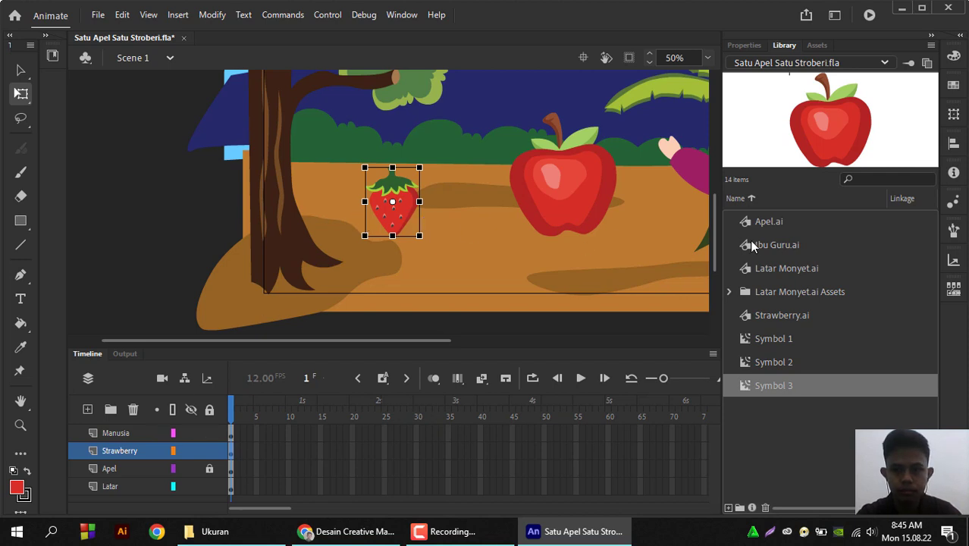
pyautogui.click(765, 314)
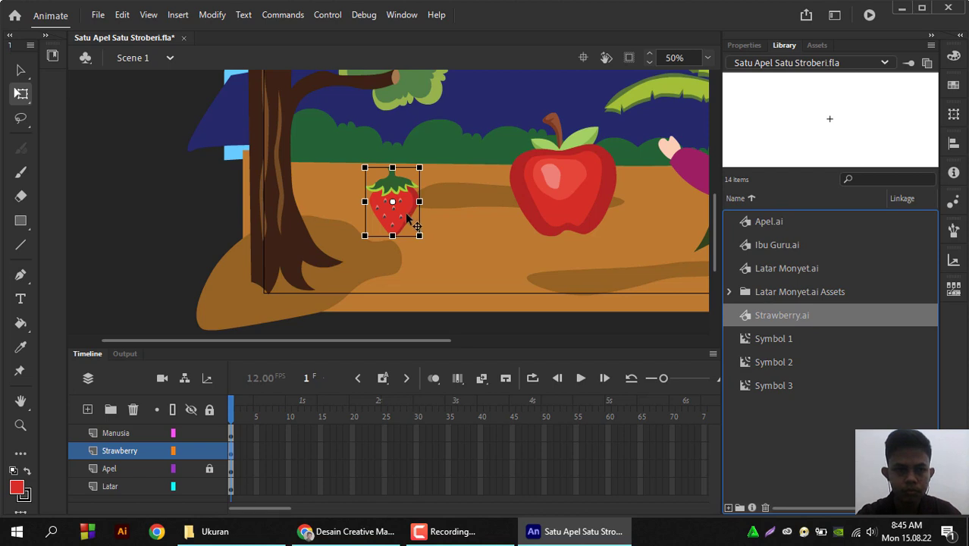
pyautogui.moveTo(423, 166); pyautogui.dragTo(433, 173)
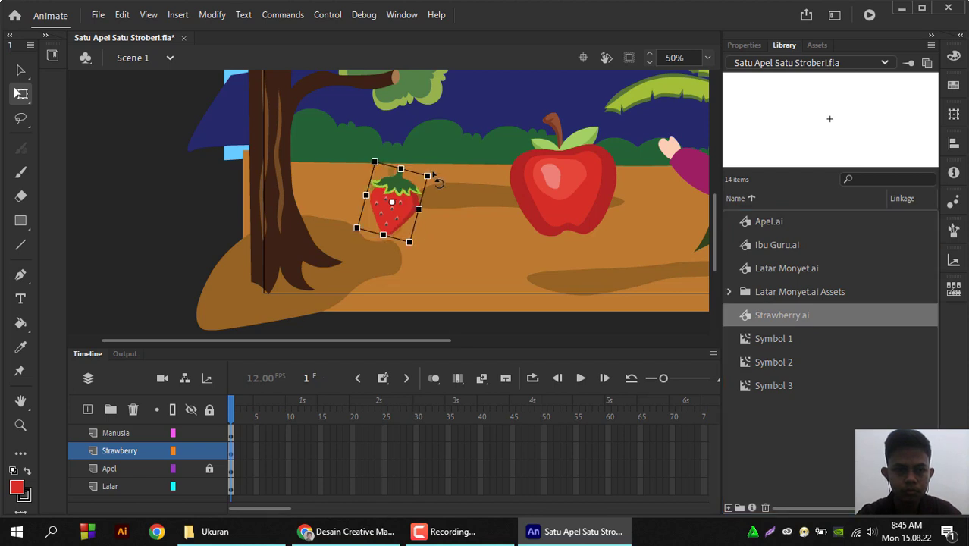
pyautogui.hotkey('ctrl', 'z')
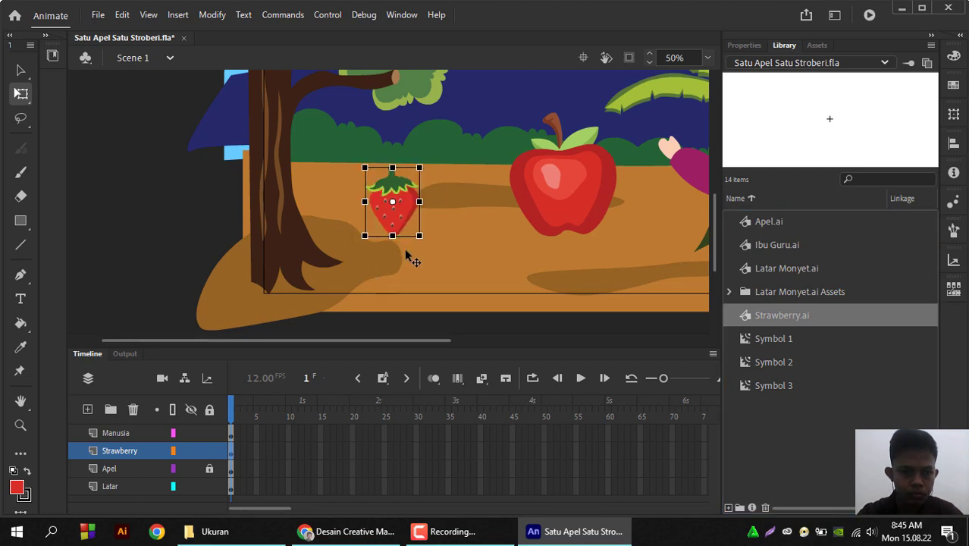
# Replace the strawberry with a pasted copy on the Strawberry layer, positioned between the tree and the apple
pyautogui.hscroll(4, 412, 248)
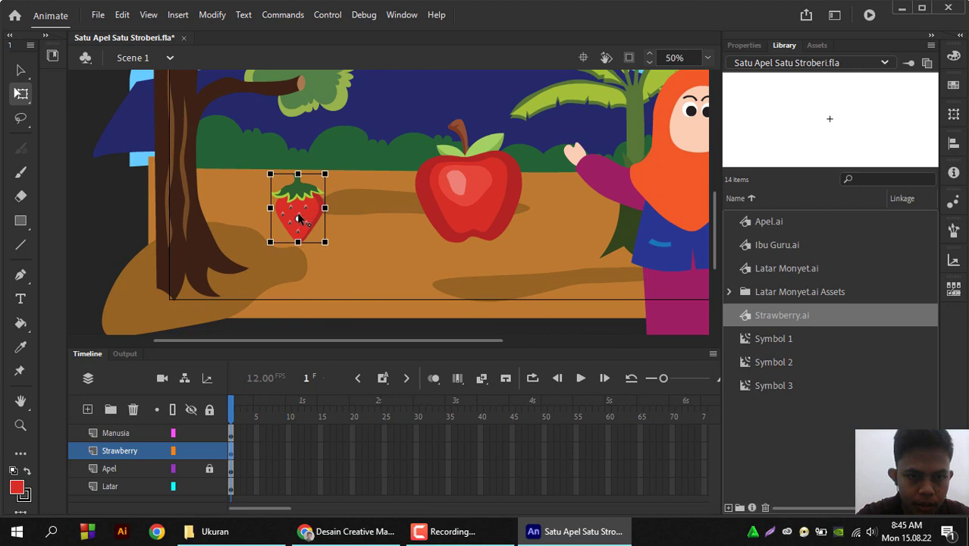
pyautogui.click(163, 228)
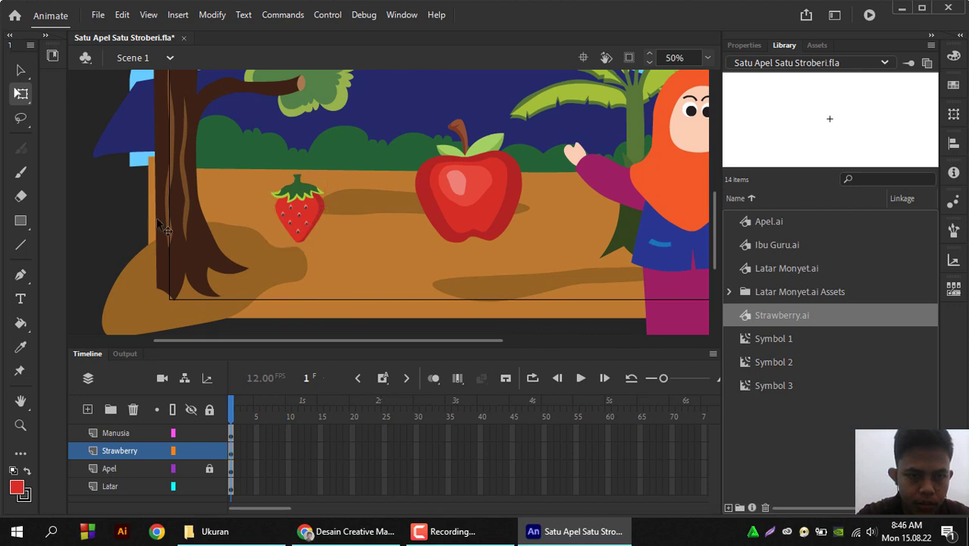
pyautogui.click(322, 222)
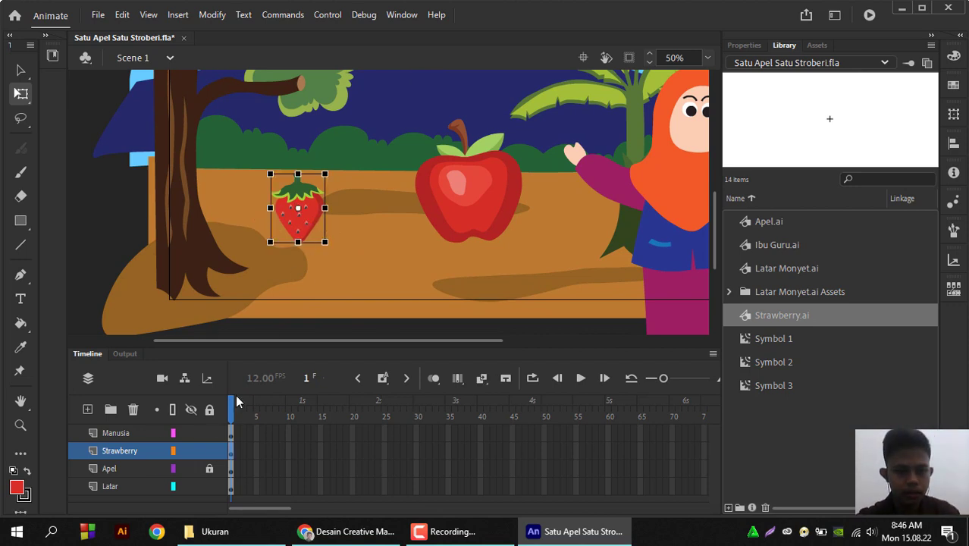
pyautogui.press('Delete')
pyautogui.hotkey('ctrl', 'v')
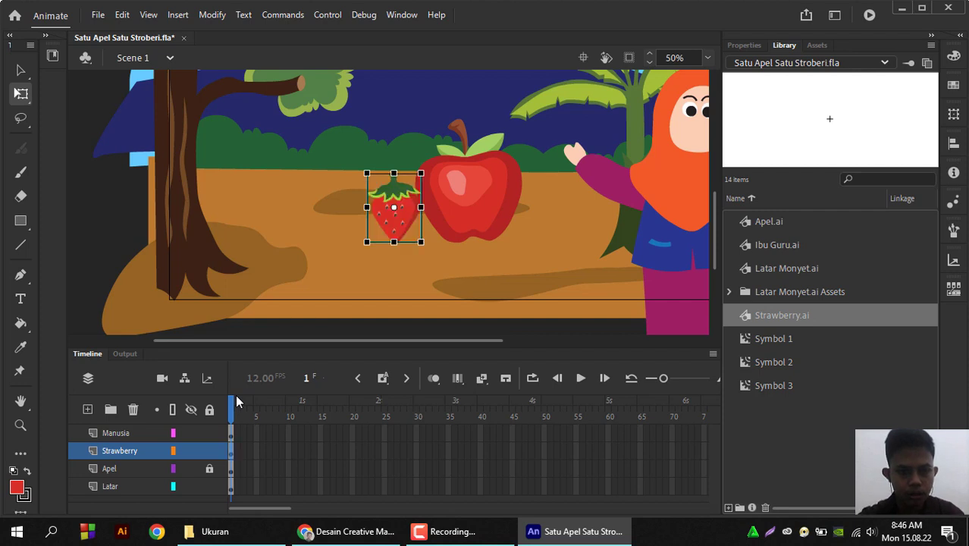
pyautogui.moveTo(400, 231); pyautogui.dragTo(324, 220)
# Examine the pasted strawberry's group and the drawing object that forms its red body
pyautogui.doubleClick(325, 220)
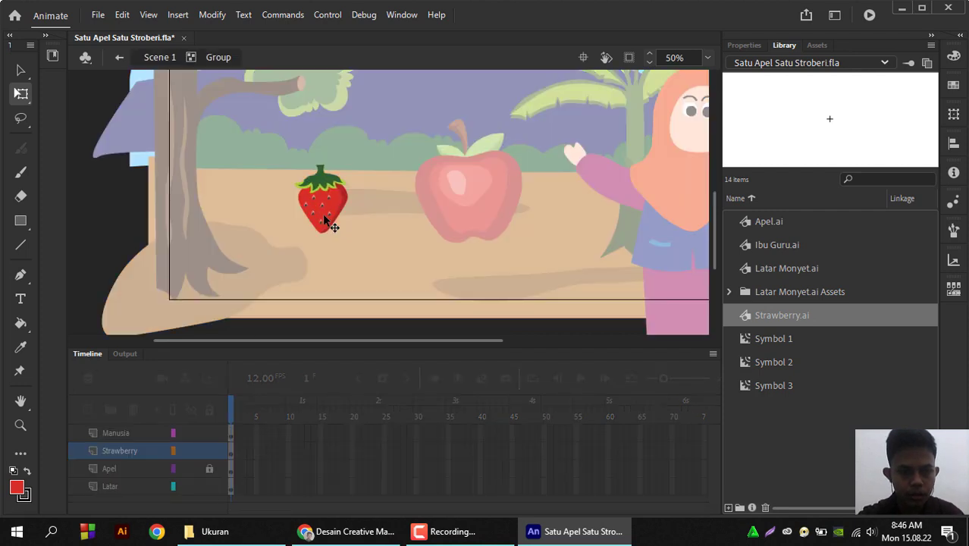
pyautogui.click(324, 217)
pyautogui.doubleClick(322, 214)
pyautogui.click(322, 214)
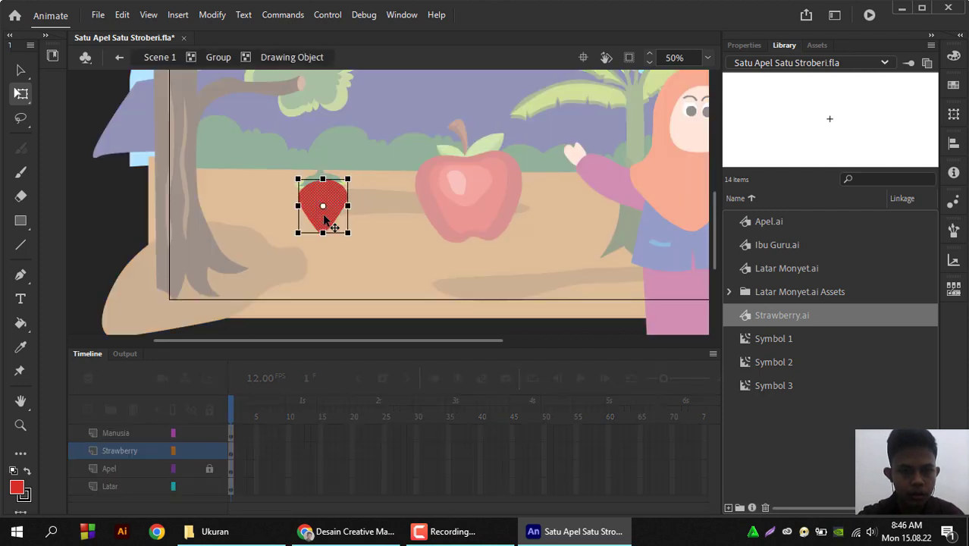
pyautogui.doubleClick(236, 253)
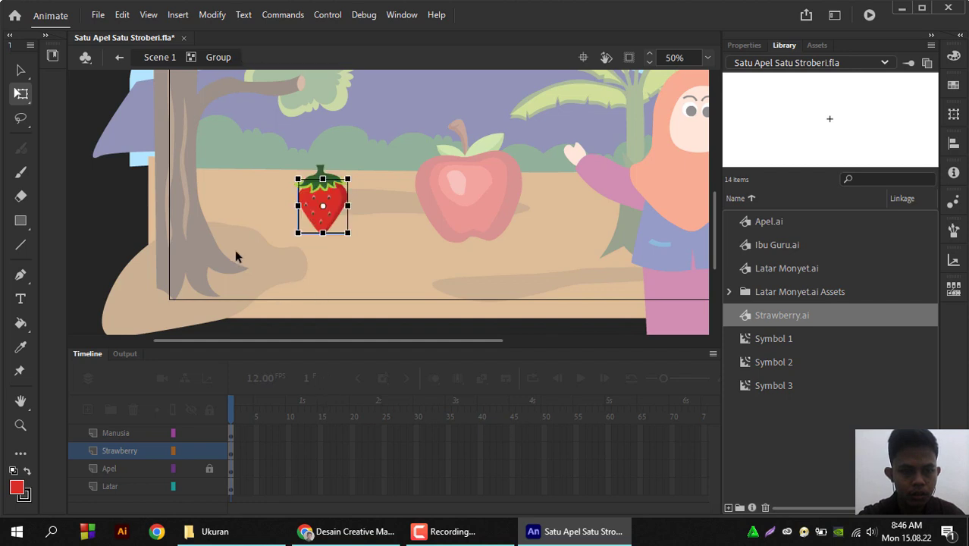
# Exit the group, move the strawberry closer to the tree, and try adding a layer folder above the Strawberry layer before undoing it
pyautogui.doubleClick(236, 253)
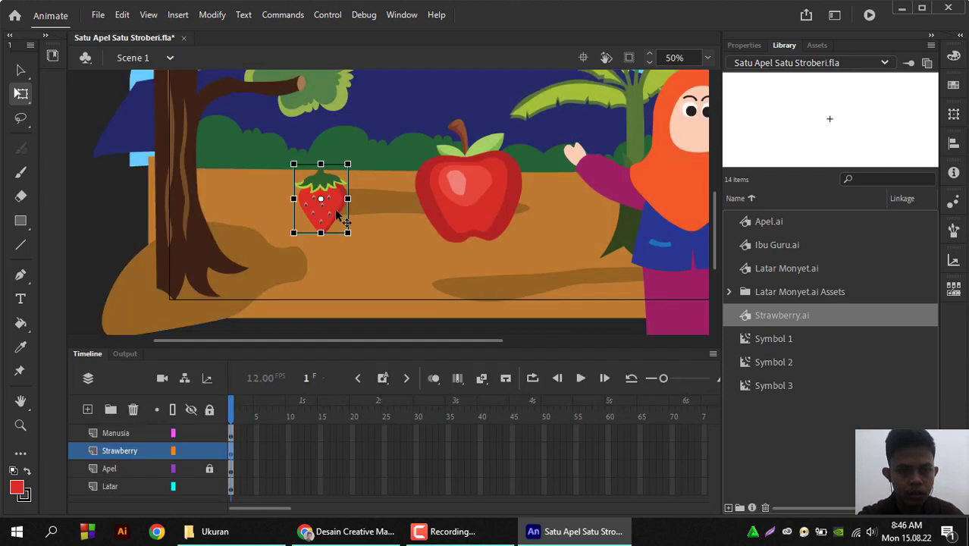
pyautogui.moveTo(335, 212); pyautogui.dragTo(313, 211)
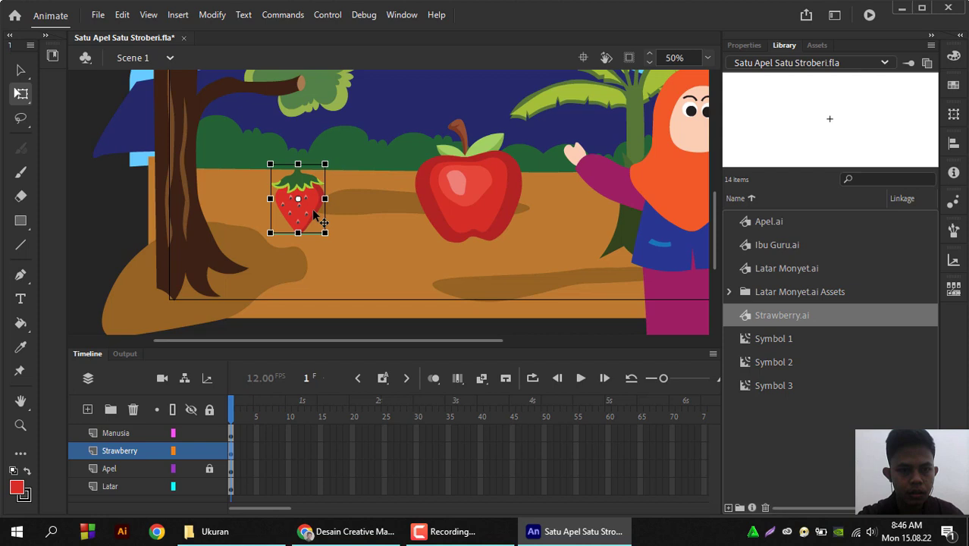
pyautogui.click(108, 412)
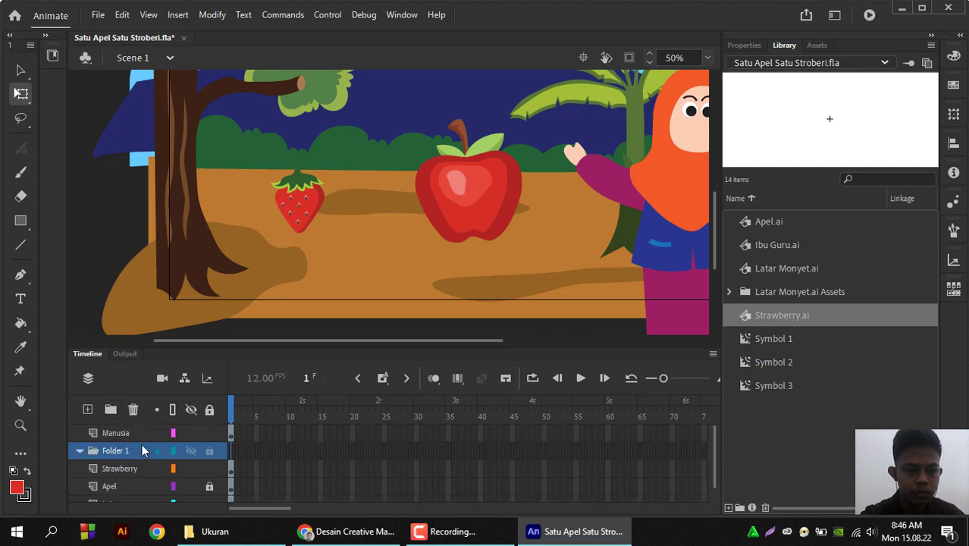
pyautogui.hotkey('ctrl', 'z')
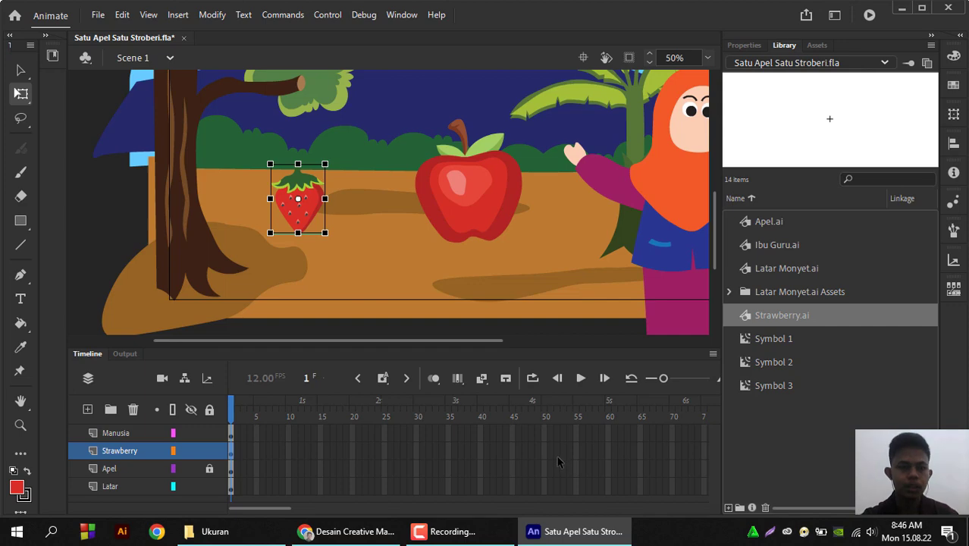
# Switch to File Explorer, go to the File Aset folder and open Strawberry.ai in Illustrator
pyautogui.click(234, 533)
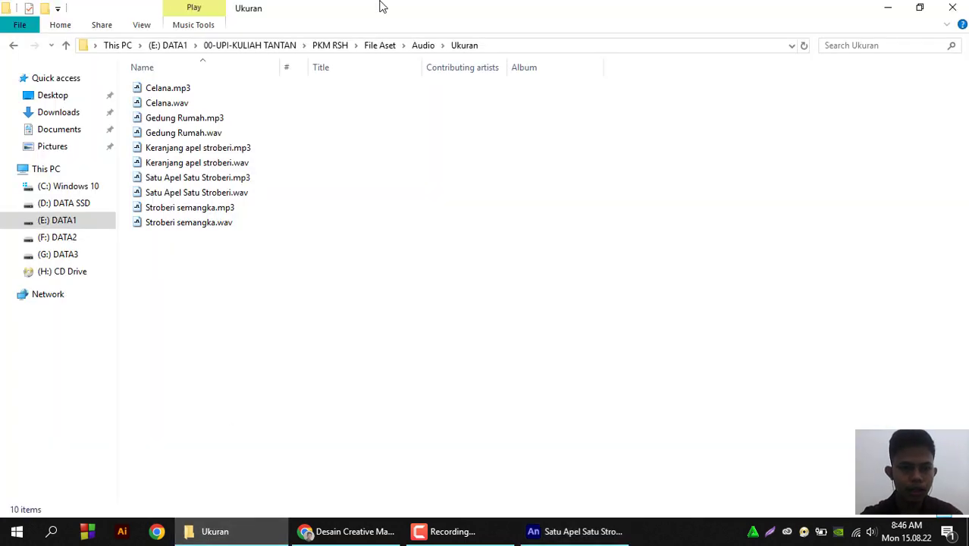
pyautogui.click(380, 45)
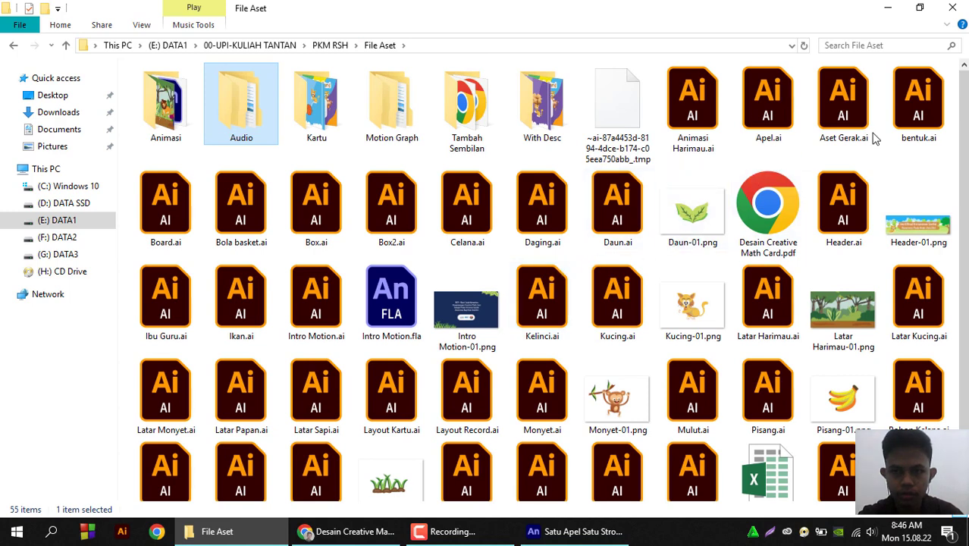
pyautogui.scroll(-1, 581, 354)
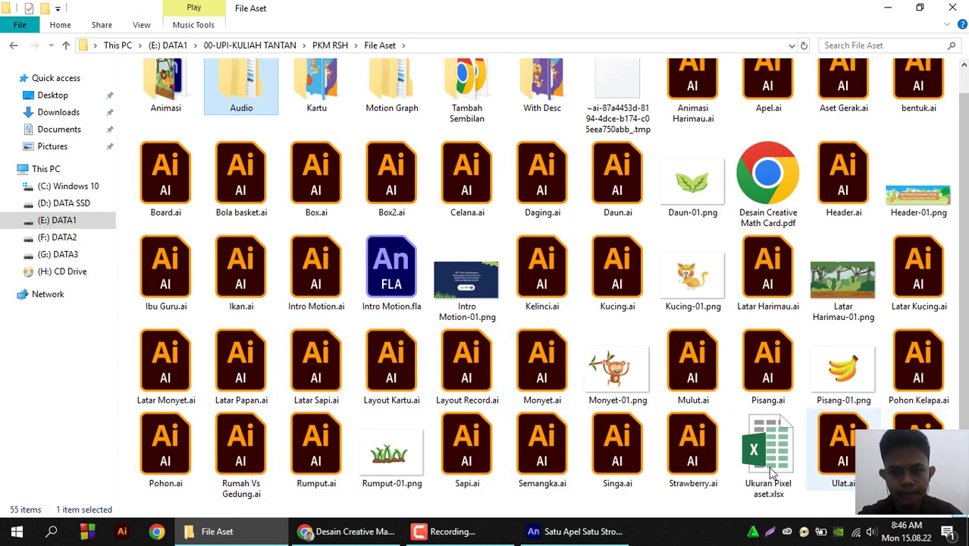
pyautogui.click(689, 471)
# Switch back to Animate and delete the strawberry from the Strawberry layer
pyautogui.click(569, 531)
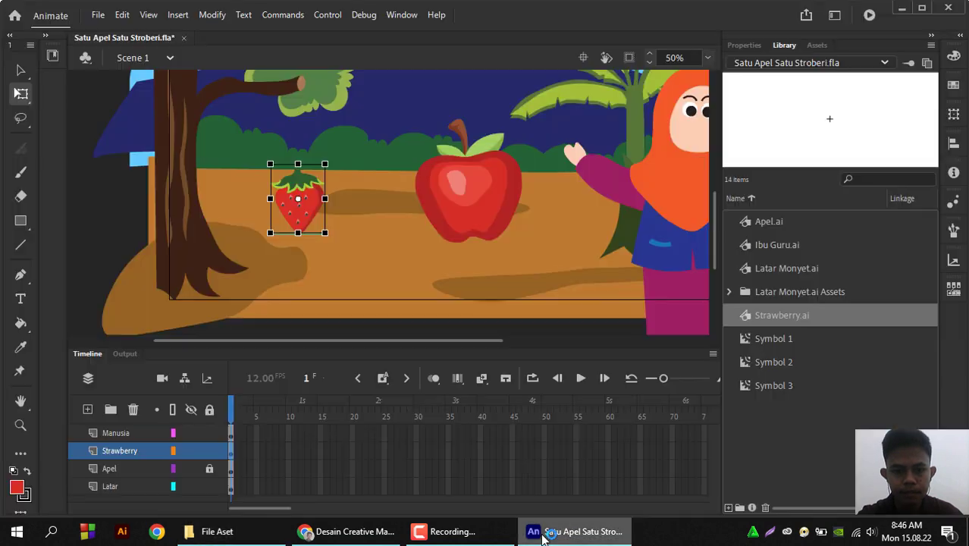
pyautogui.press('Delete')
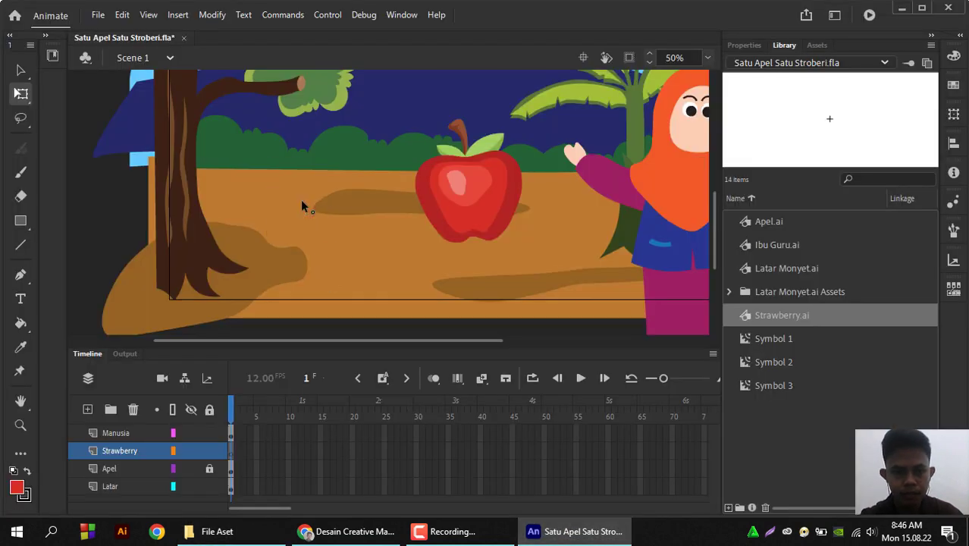
pyautogui.click(203, 535)
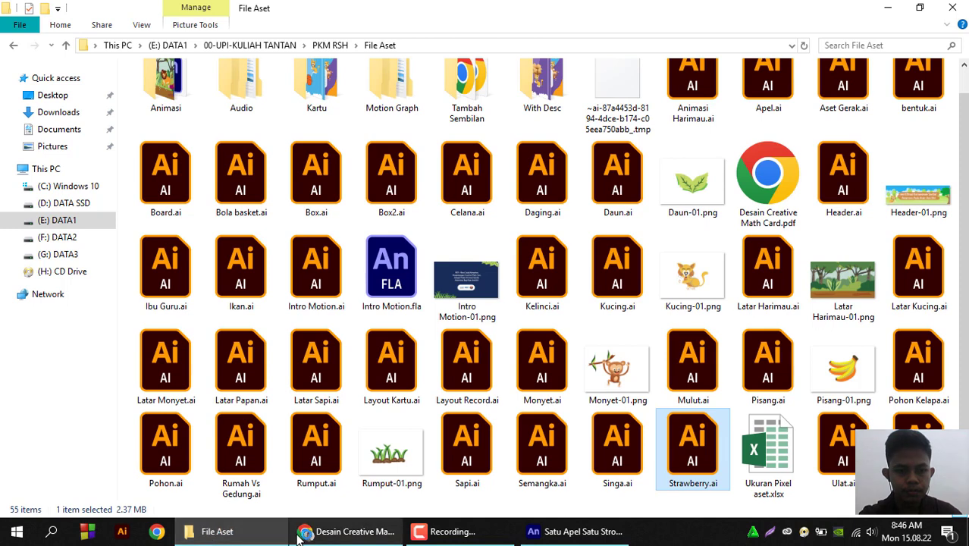
pyautogui.click(540, 535)
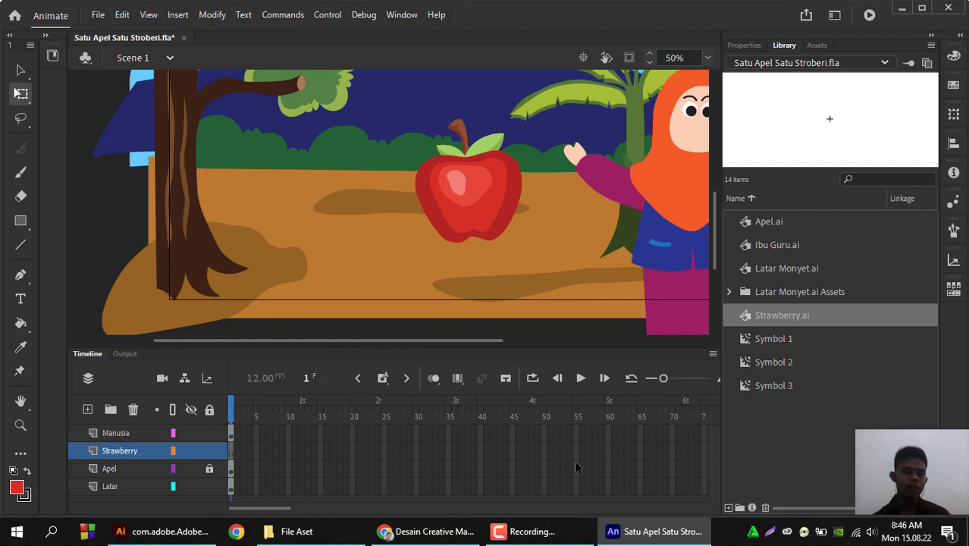
pyautogui.click(193, 533)
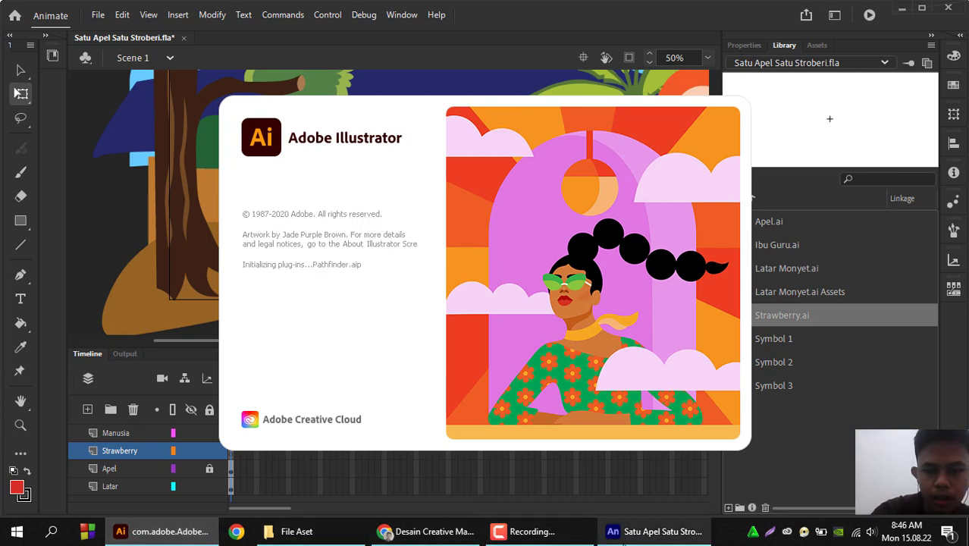
pyautogui.click(653, 531)
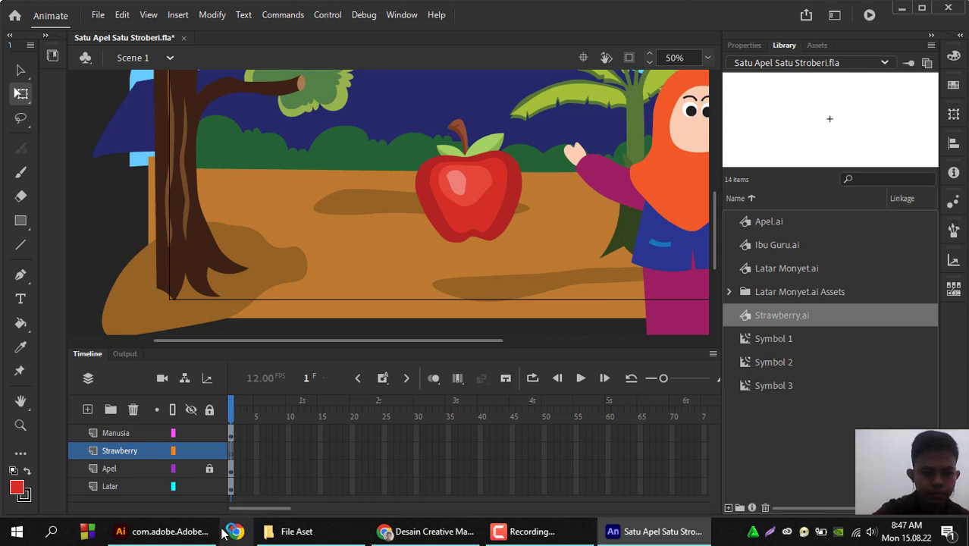
pyautogui.click(573, 533)
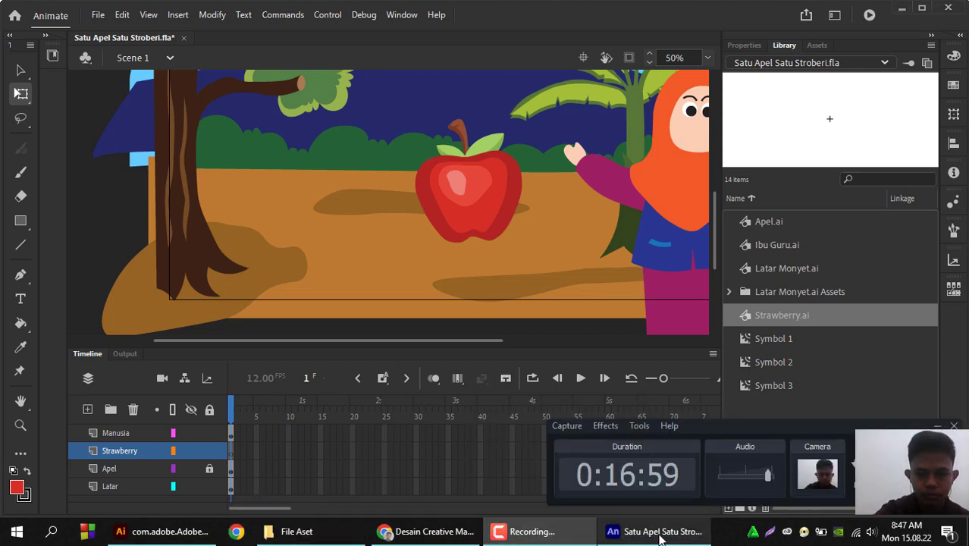
pyautogui.click(446, 533)
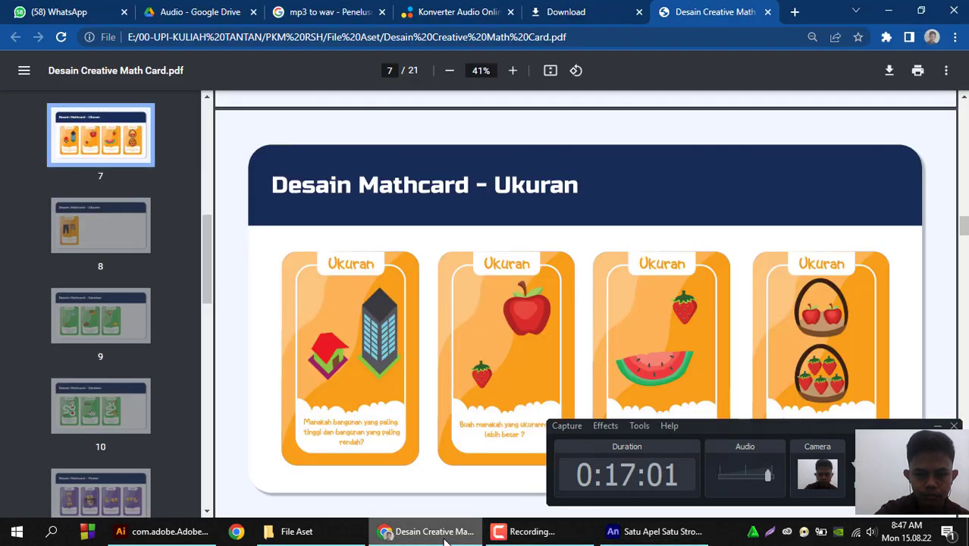
pyautogui.click(654, 532)
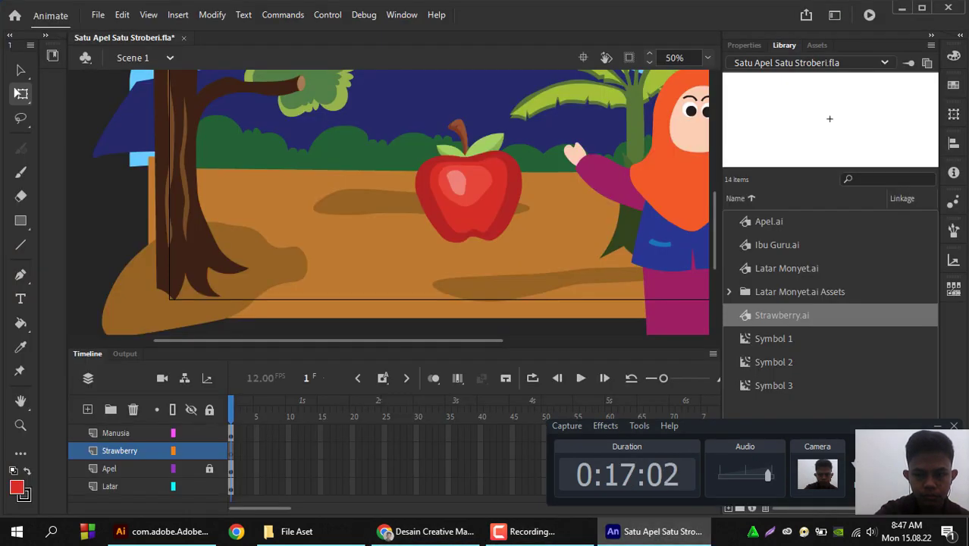
pyautogui.click(144, 533)
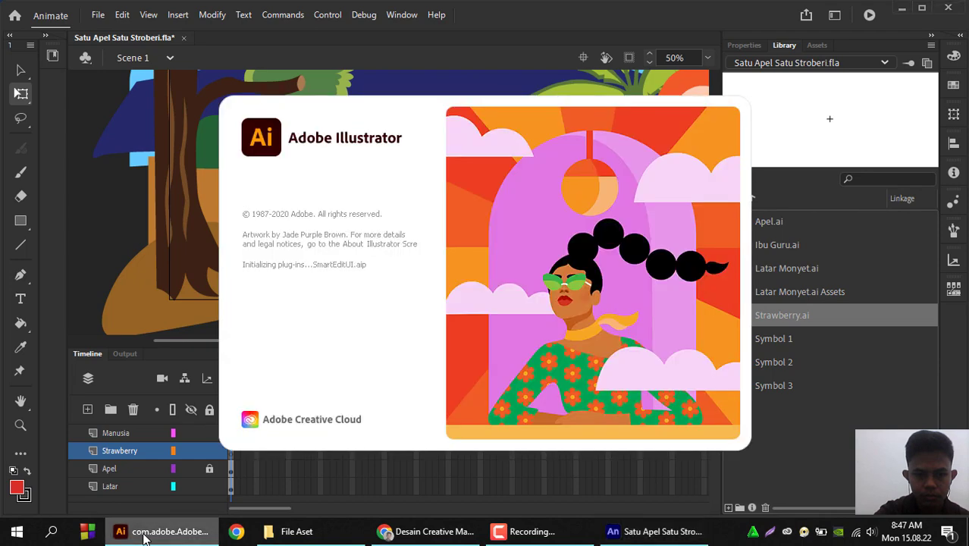
pyautogui.click(663, 533)
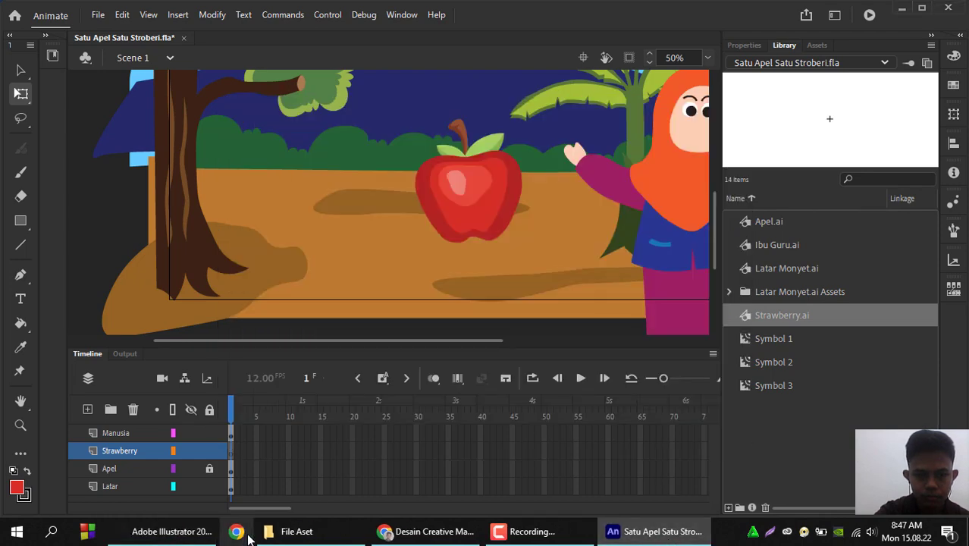
pyautogui.moveTo(285, 539)
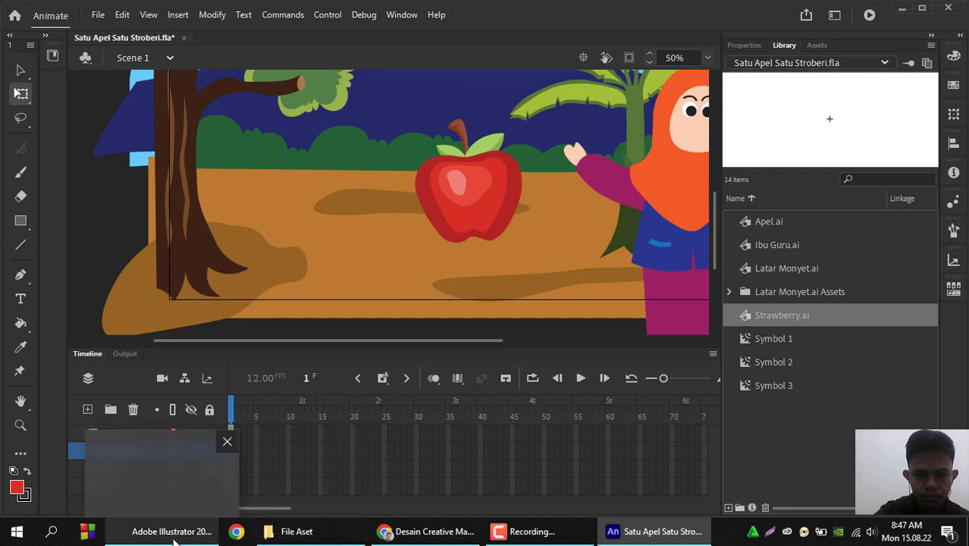
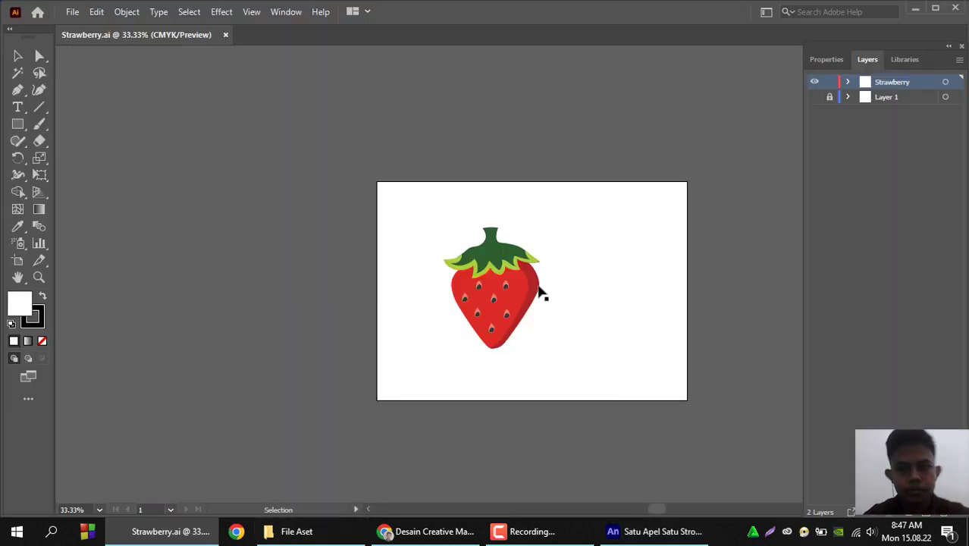
# Duplicate the Strawberry layer in Strawberry.ai, leaving Layer 1 locked and hidden
pyautogui.click(888, 98)
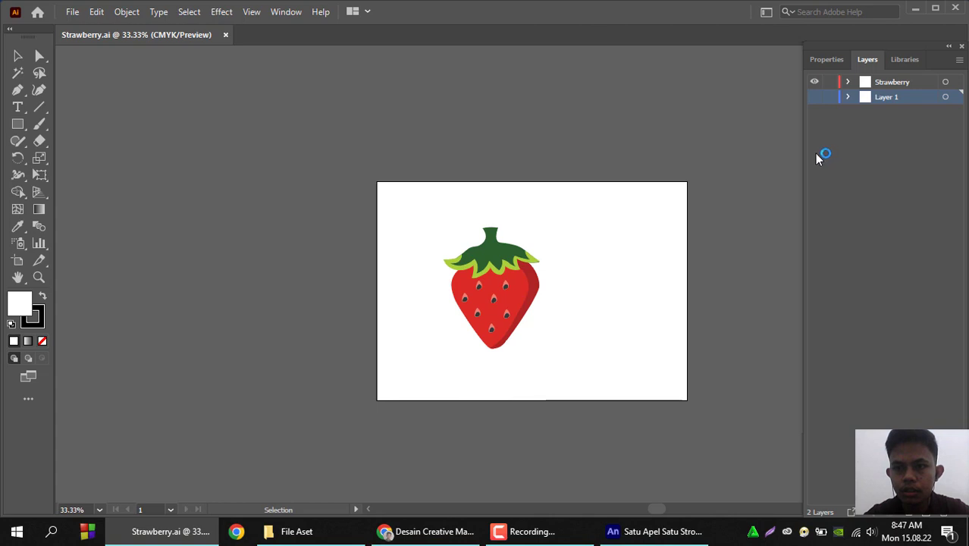
pyautogui.click(829, 97)
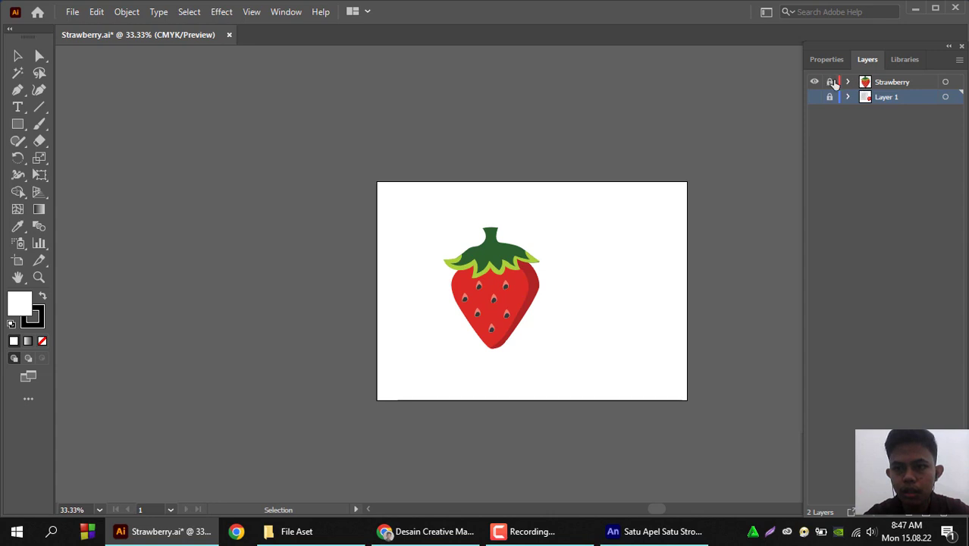
pyautogui.click(907, 82)
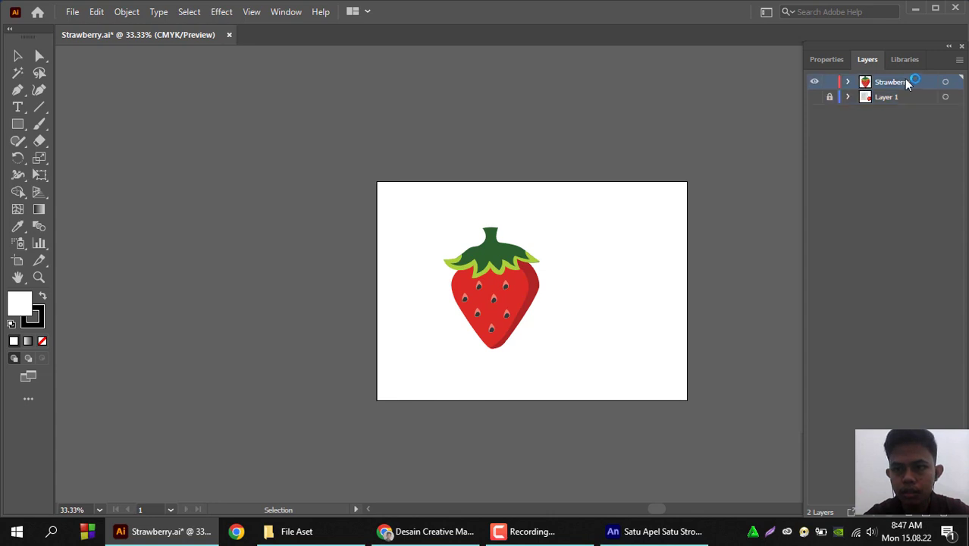
pyautogui.click(958, 61)
pyautogui.click(918, 98)
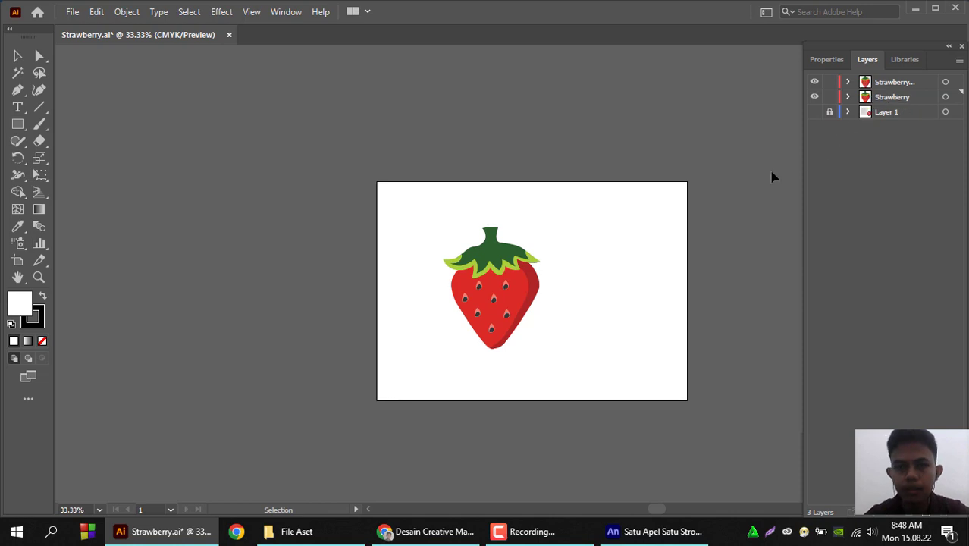
# Close Strawberry.ai with its changes saved and quit Illustrator
pyautogui.press('s')
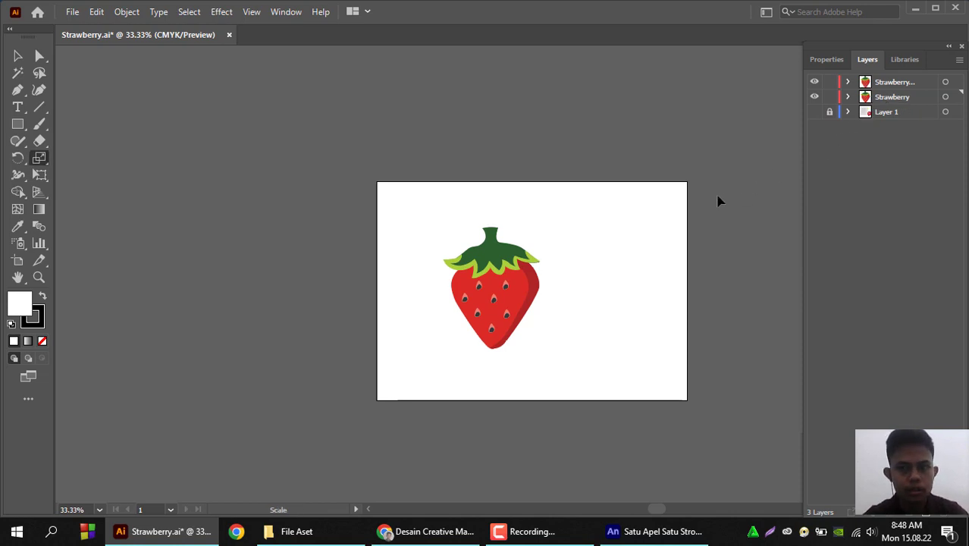
pyautogui.click(231, 35)
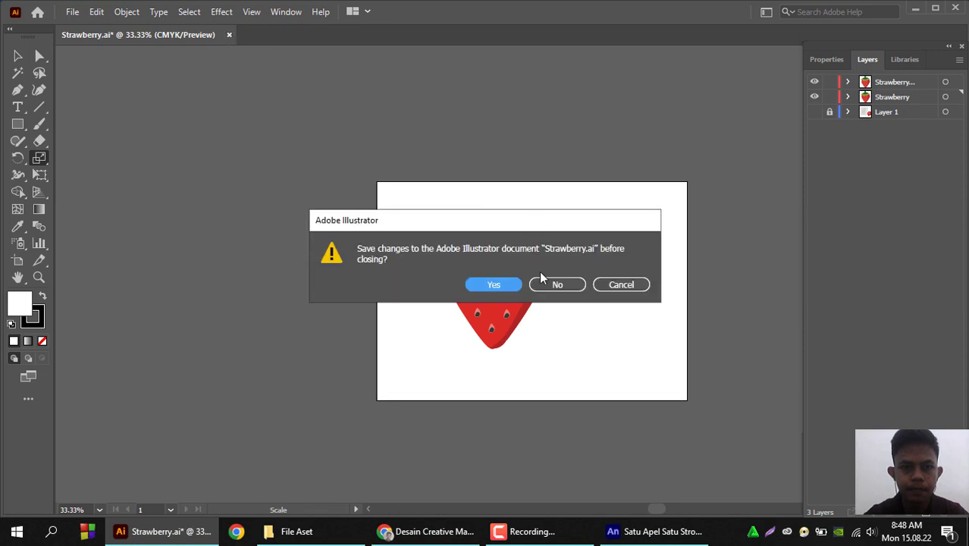
pyautogui.click(494, 284)
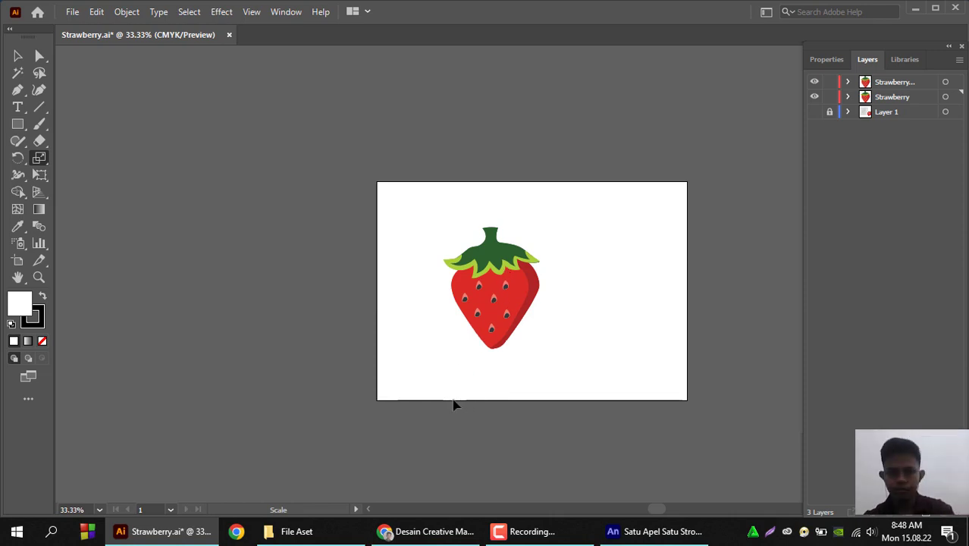
pyautogui.moveTo(643, 540)
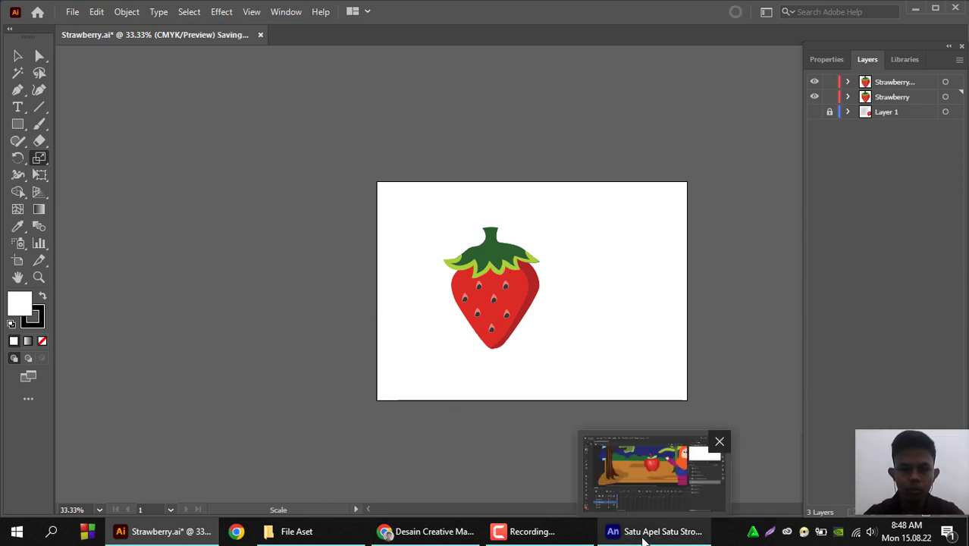
pyautogui.click(643, 536)
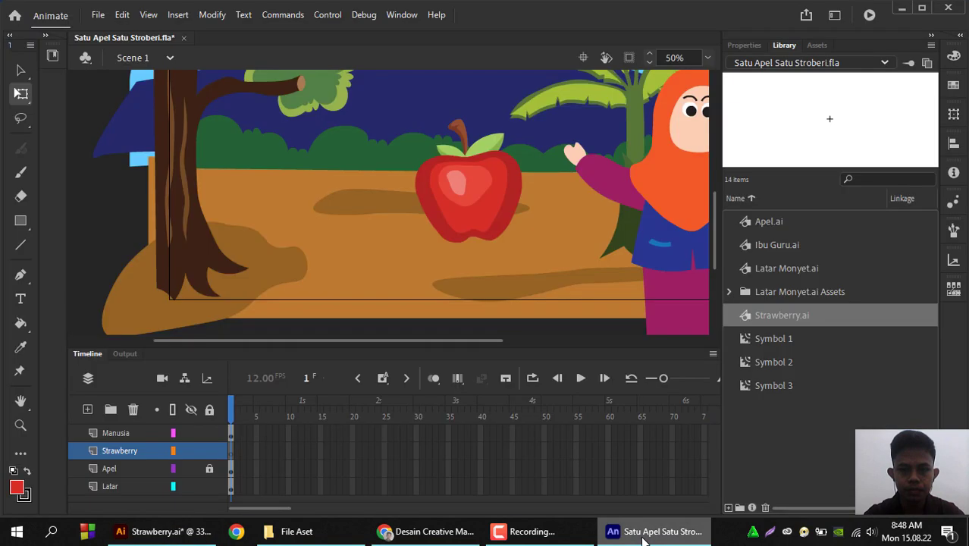
pyautogui.click(643, 534)
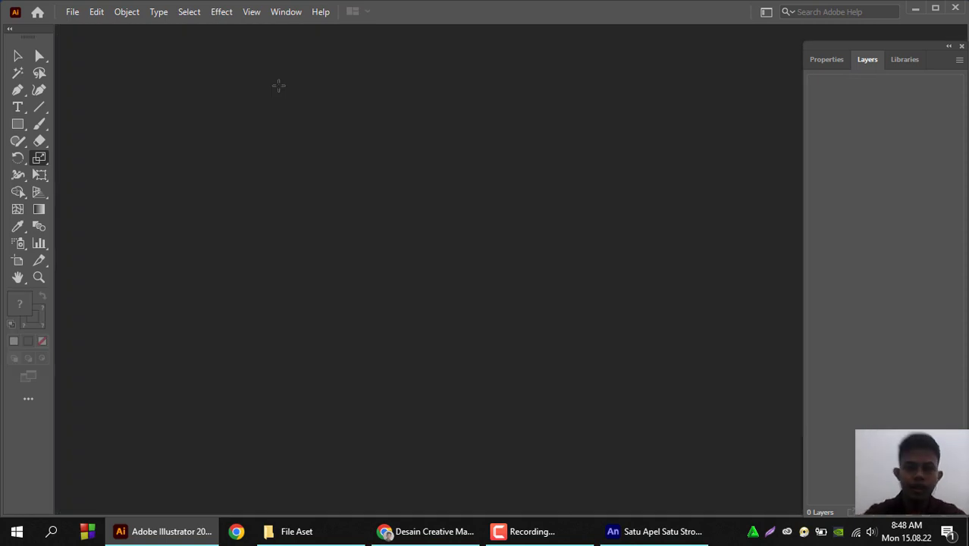
pyautogui.click(955, 8)
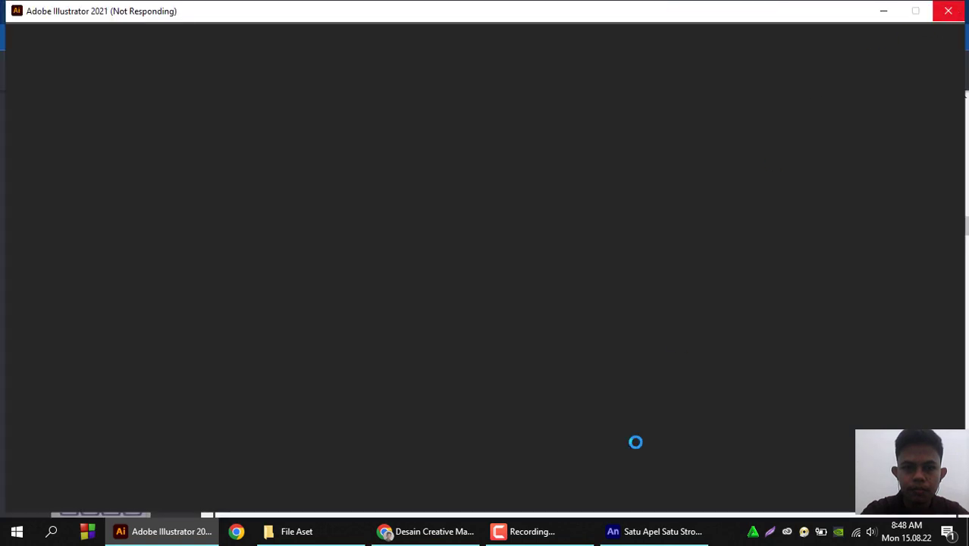
# Switch to Animate and choose Strawberry.ai from the File Aset folder for import to the library
pyautogui.moveTo(654, 530)
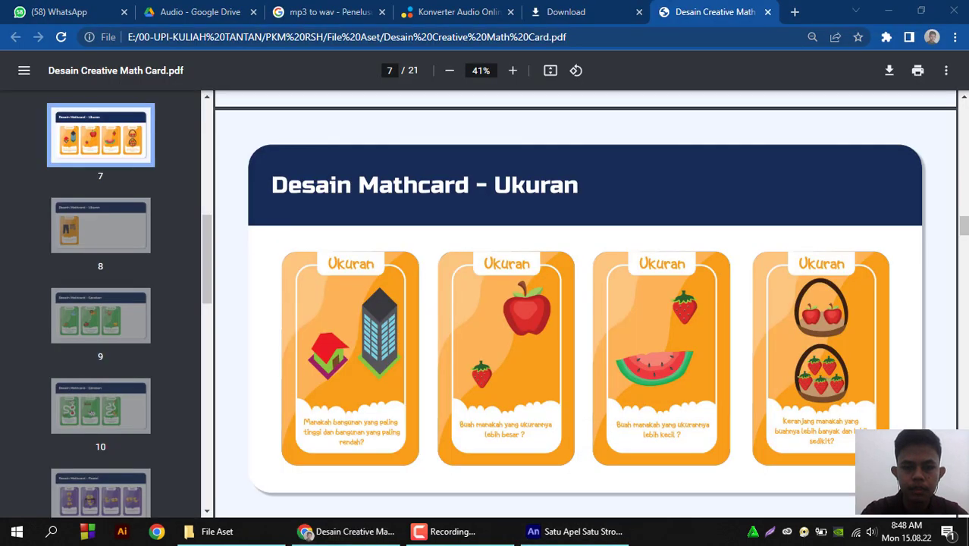
pyautogui.click(622, 532)
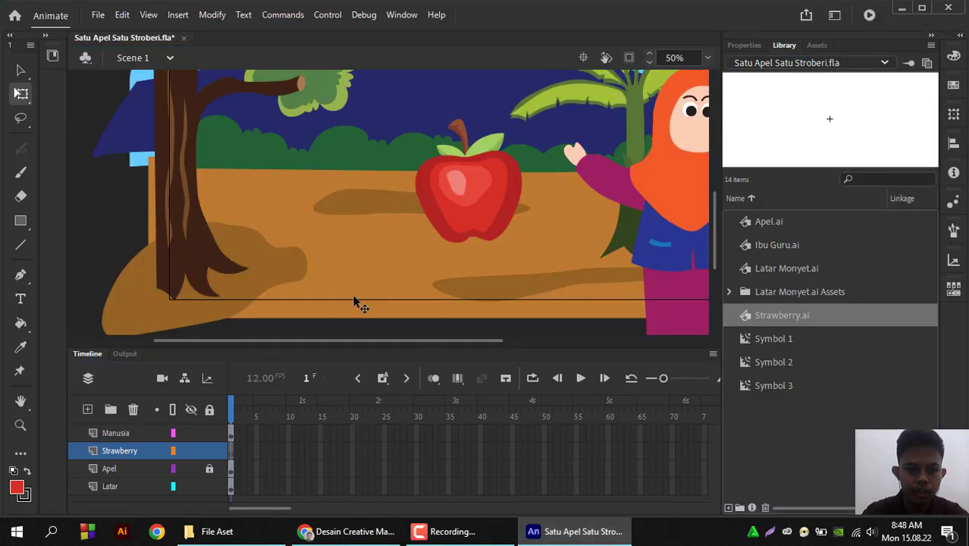
pyautogui.click(99, 15)
pyautogui.moveTo(163, 231)
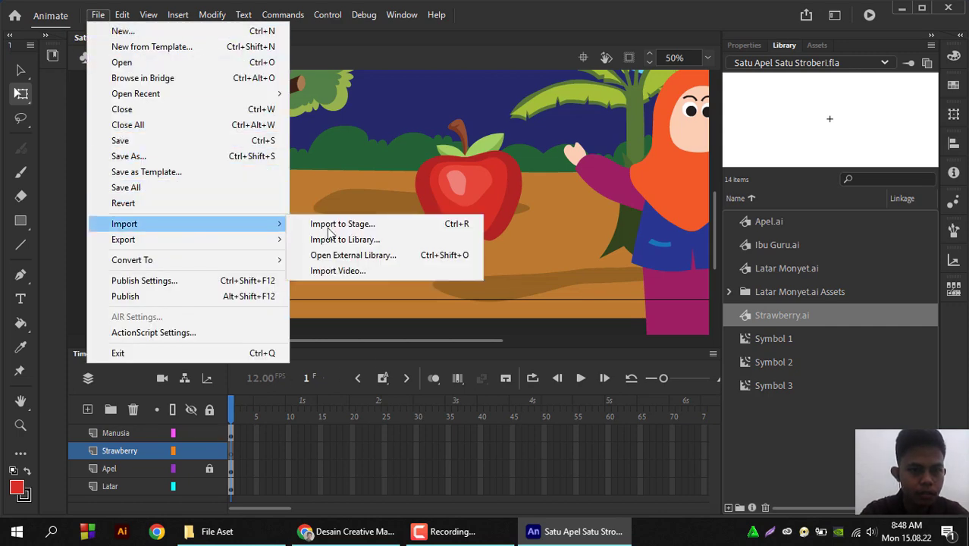
pyautogui.click(345, 240)
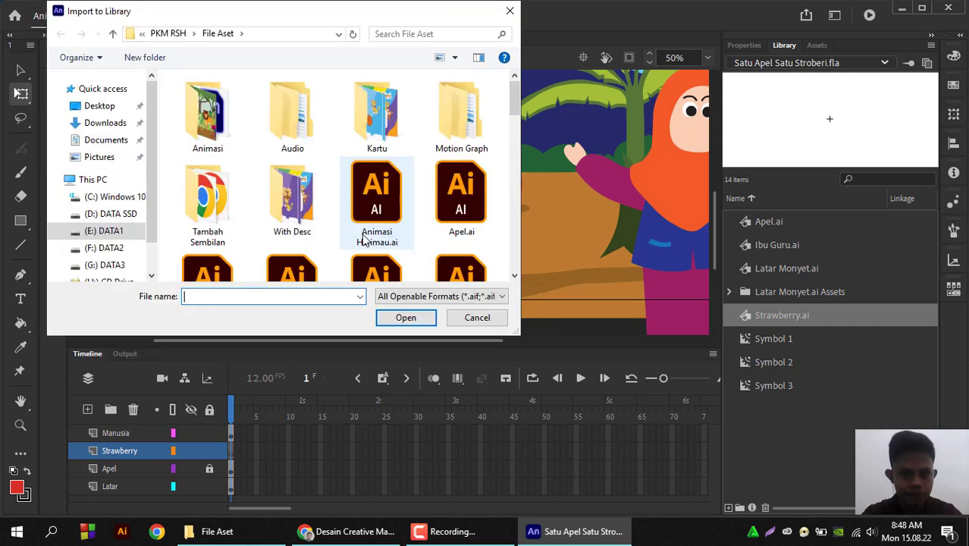
pyautogui.scroll(-2, 364, 240)
pyautogui.scroll(-2, 364, 239)
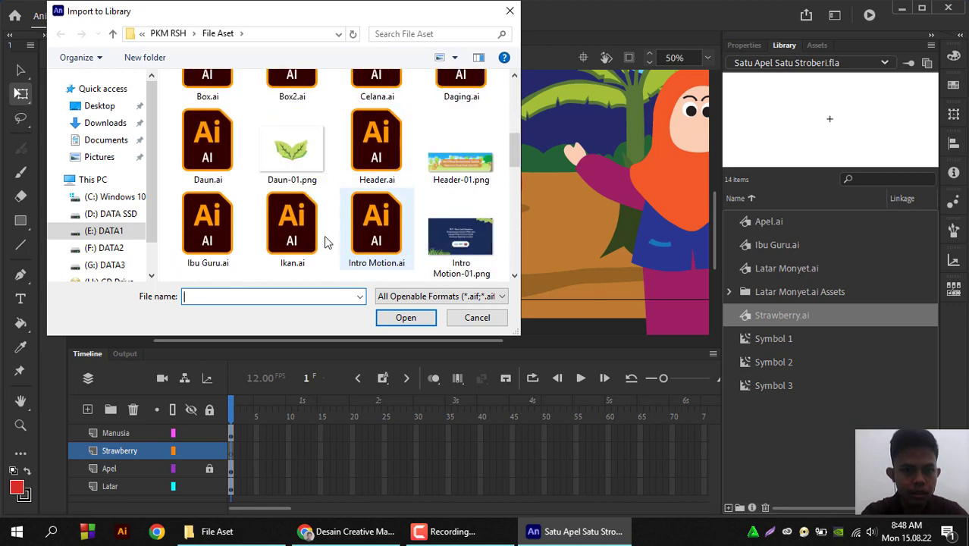
pyautogui.scroll(-1, 324, 241)
pyautogui.scroll(-5, 325, 241)
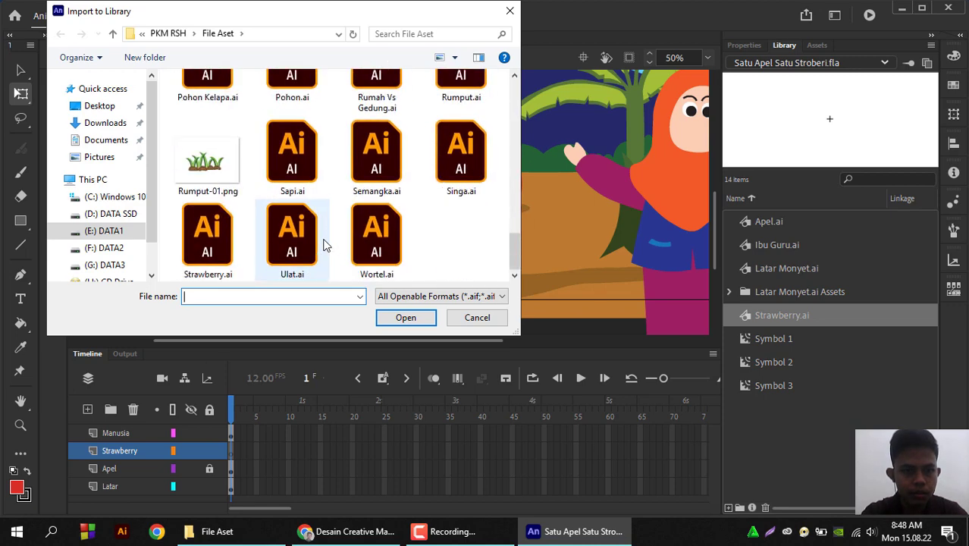
pyautogui.click(209, 258)
pyautogui.click(394, 317)
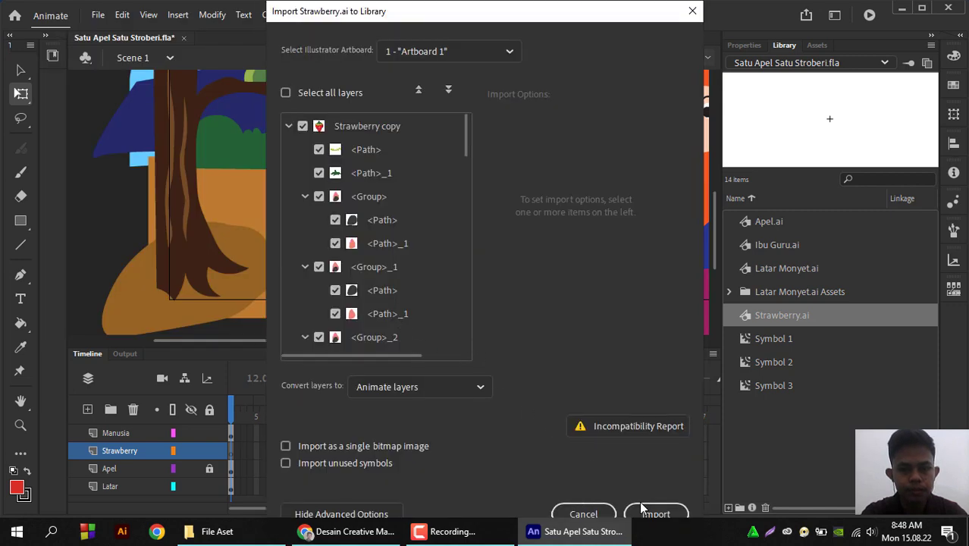
# Import Strawberry.ai with its layers as Animate layers, replacing the existing library items
pyautogui.click(652, 513)
pyautogui.click(483, 273)
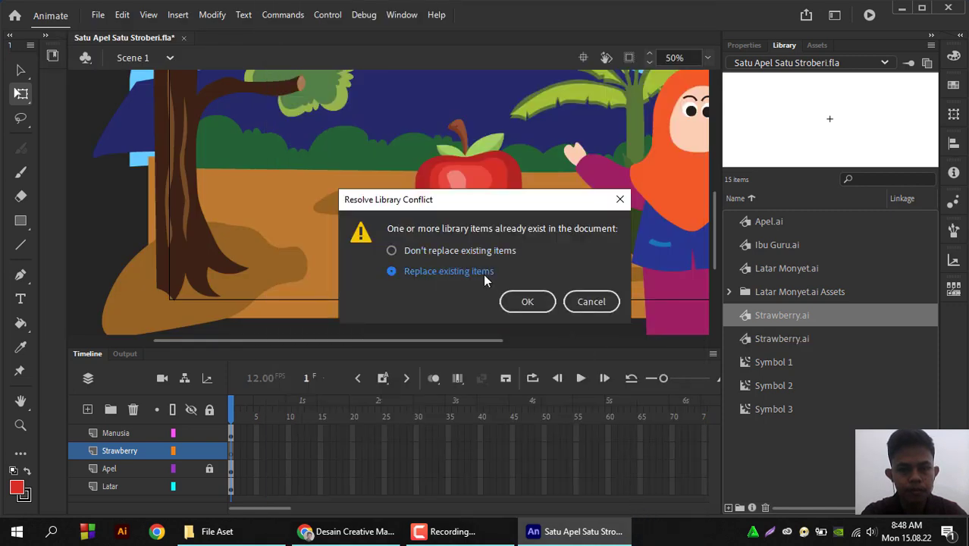
pyautogui.click(518, 299)
pyautogui.click(767, 318)
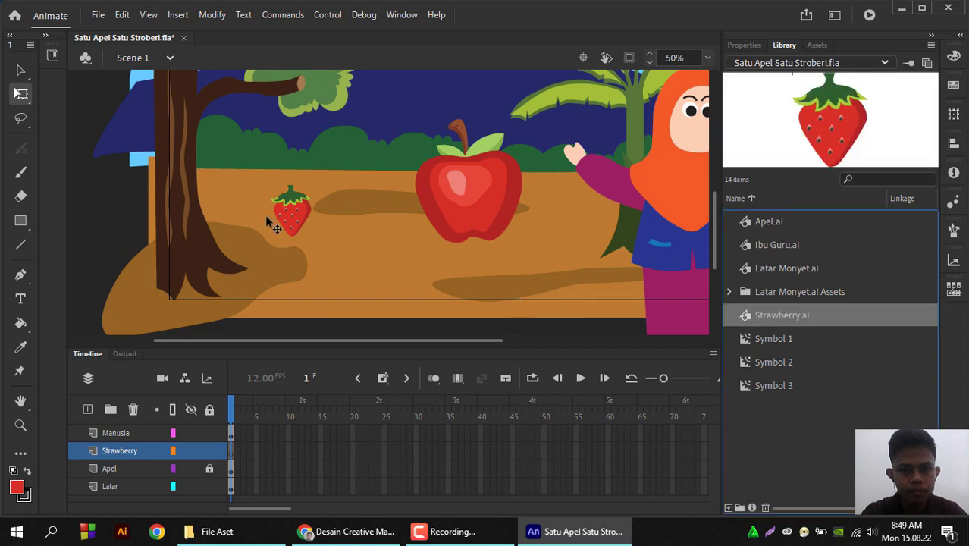
pyautogui.doubleClick(297, 221)
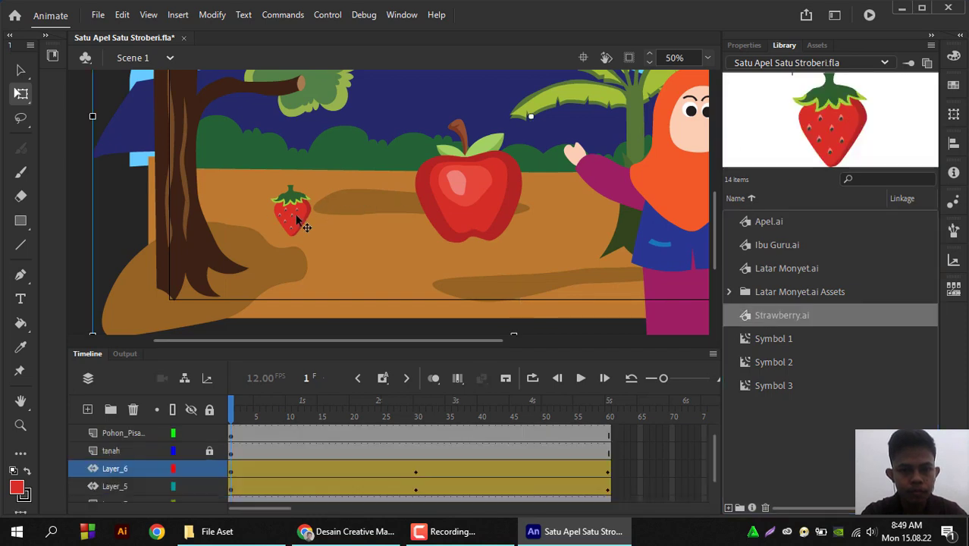
pyautogui.doubleClick(130, 209)
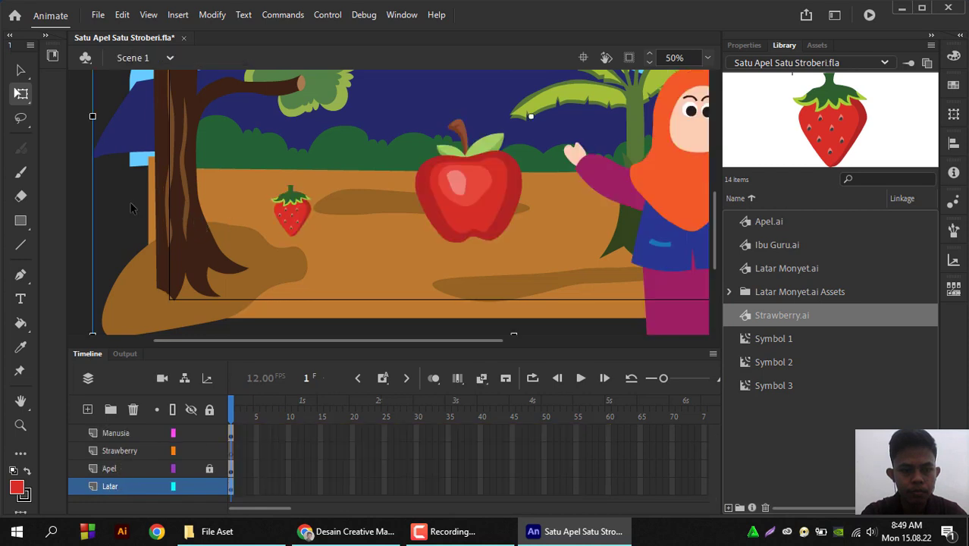
pyautogui.click(115, 452)
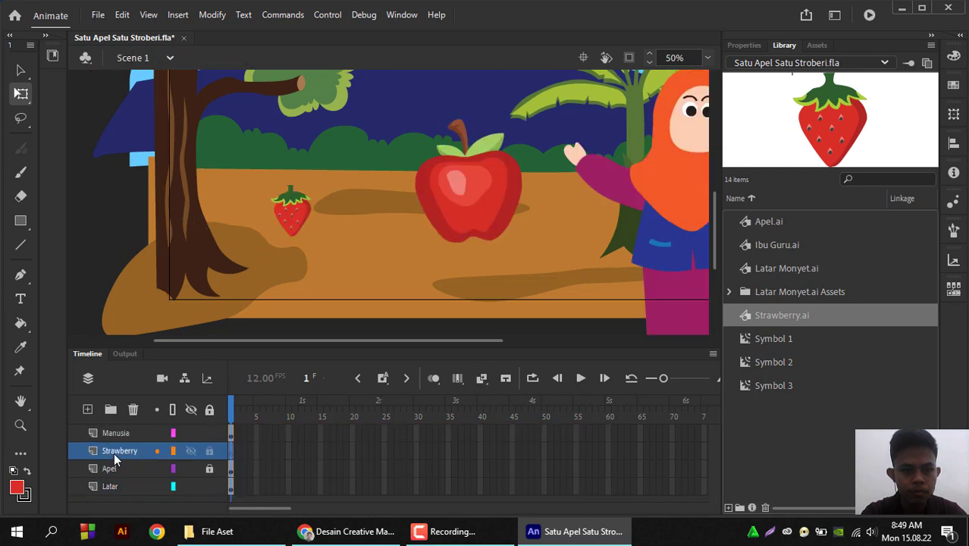
pyautogui.click(301, 234)
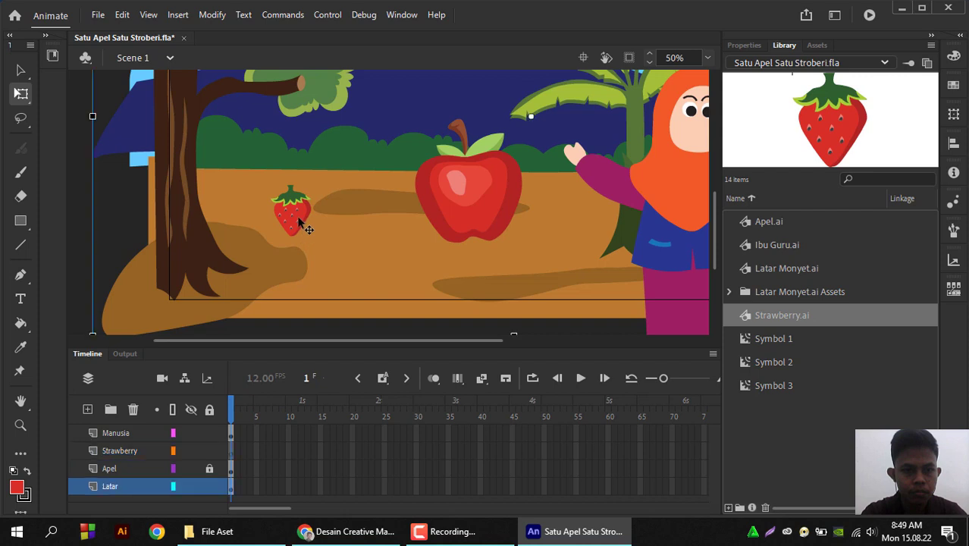
# Unlock the Apel layer and delete the strawberry from it
pyautogui.click(209, 467)
pyautogui.click(295, 211)
pyautogui.press('Delete')
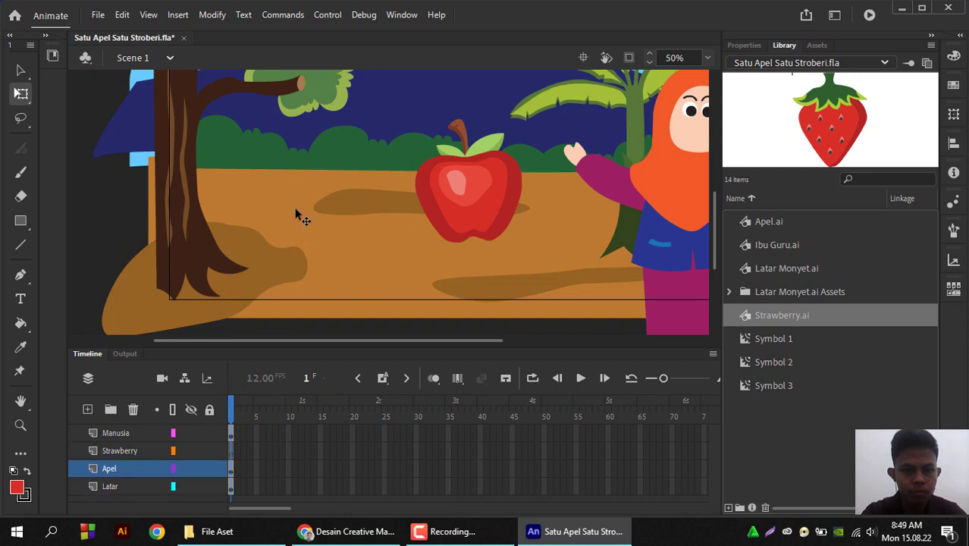
# Place Strawberry.ai from the library on the Strawberry layer and position it between the tree trunk and the apple
pyautogui.click(128, 451)
pyautogui.moveTo(857, 117); pyautogui.dragTo(347, 219)
pyautogui.moveTo(371, 251); pyautogui.dragTo(335, 229)
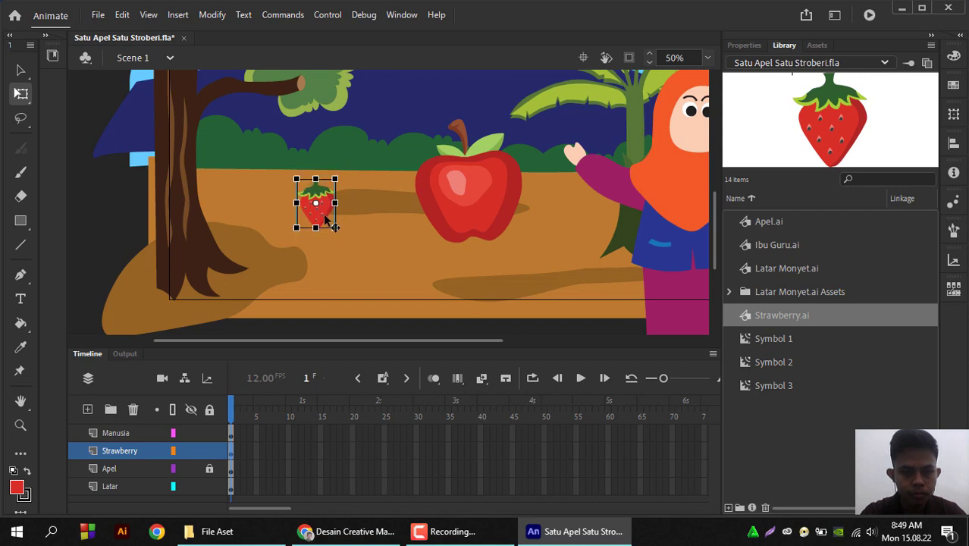
# Open the strawberry symbol for editing and delete its lower Strawberry layer, keeping the copy
pyautogui.doubleClick(328, 218)
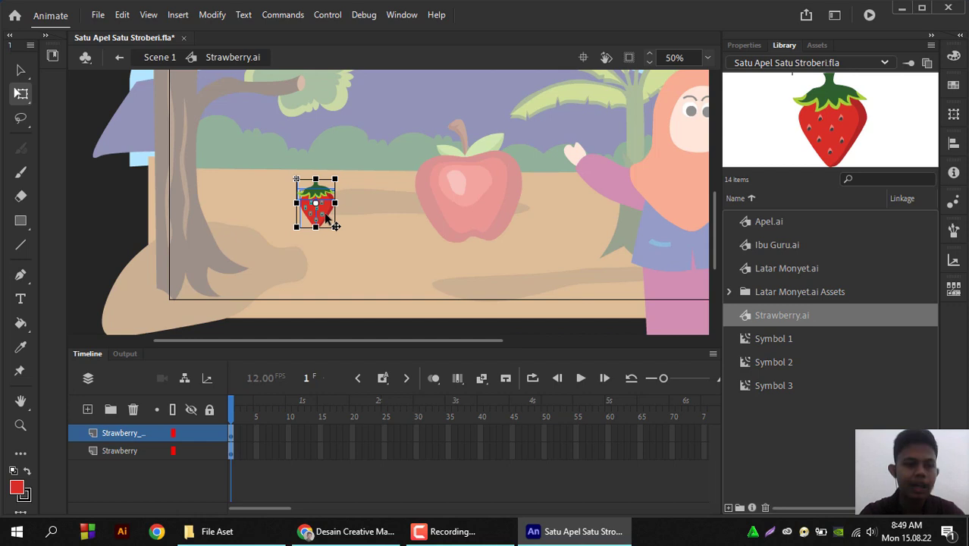
pyautogui.click(147, 452)
pyautogui.click(132, 437)
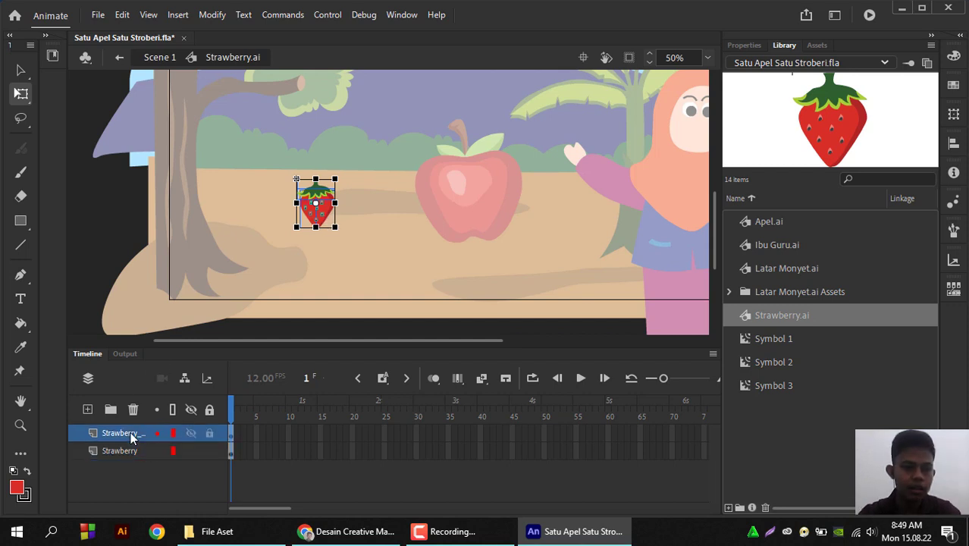
pyautogui.click(133, 452)
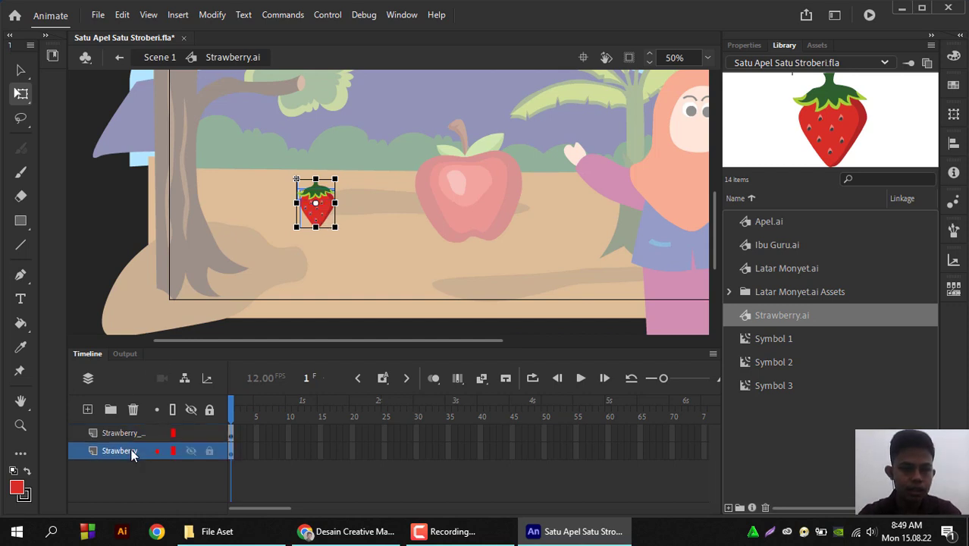
pyautogui.click(133, 409)
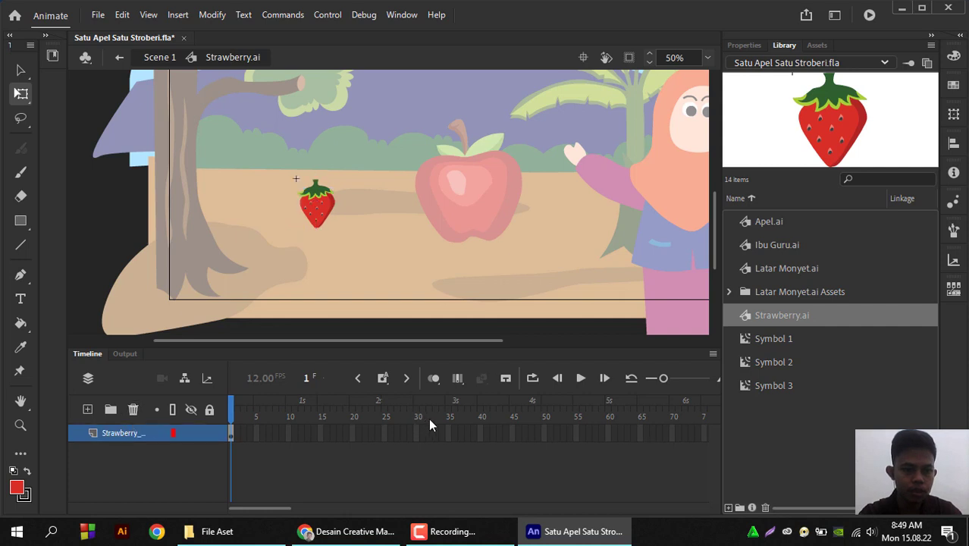
# Extend the strawberry copy layer to frame 60 and create a motion tween, converting its objects to a symbol
pyautogui.rightClick(607, 432)
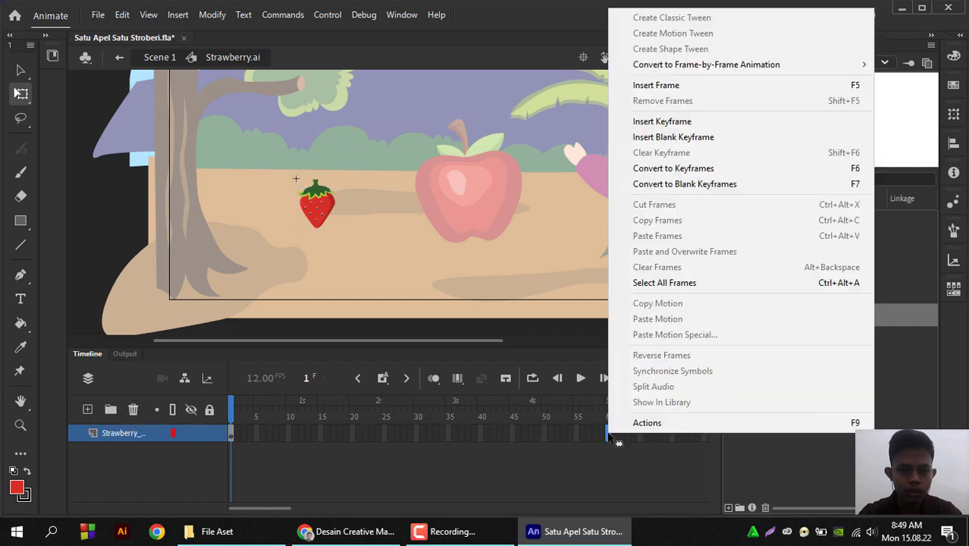
pyautogui.click(698, 87)
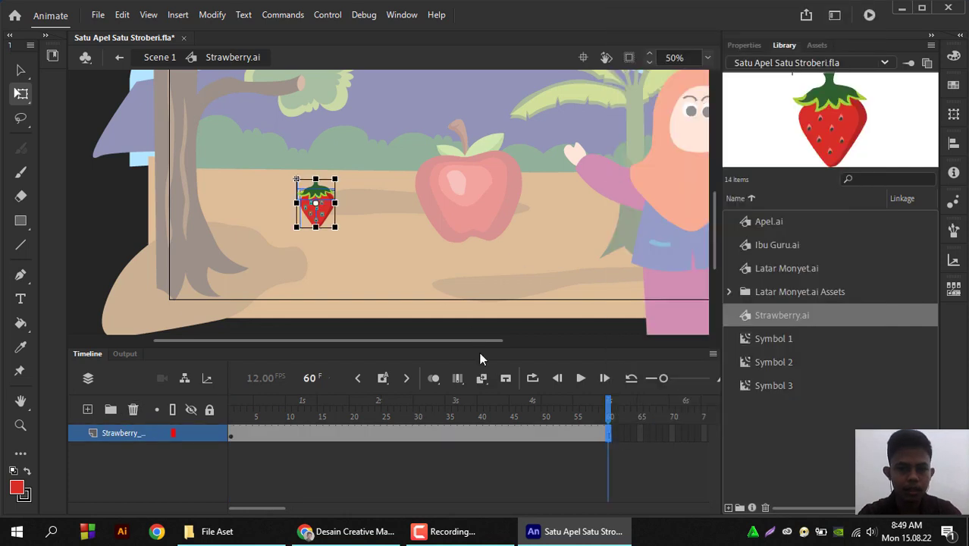
pyautogui.rightClick(542, 434)
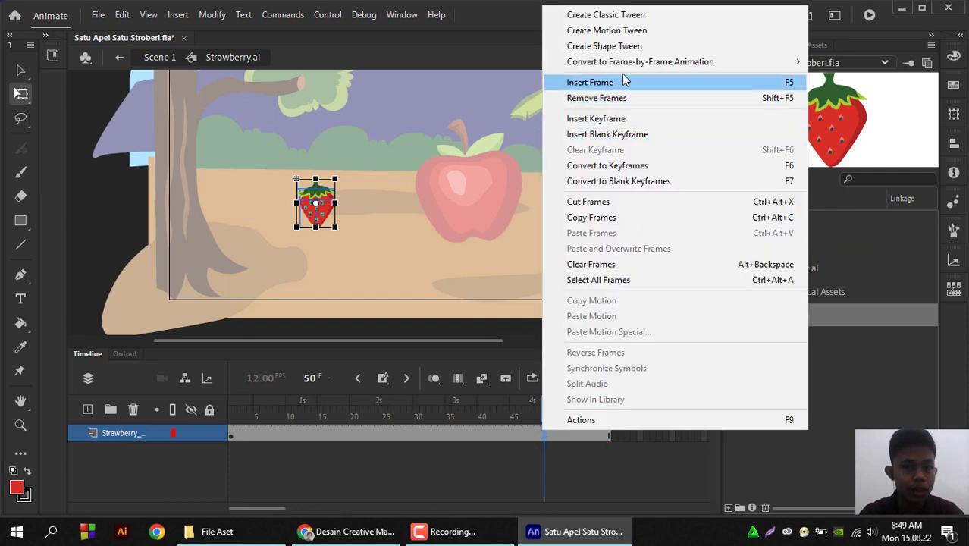
pyautogui.click(616, 32)
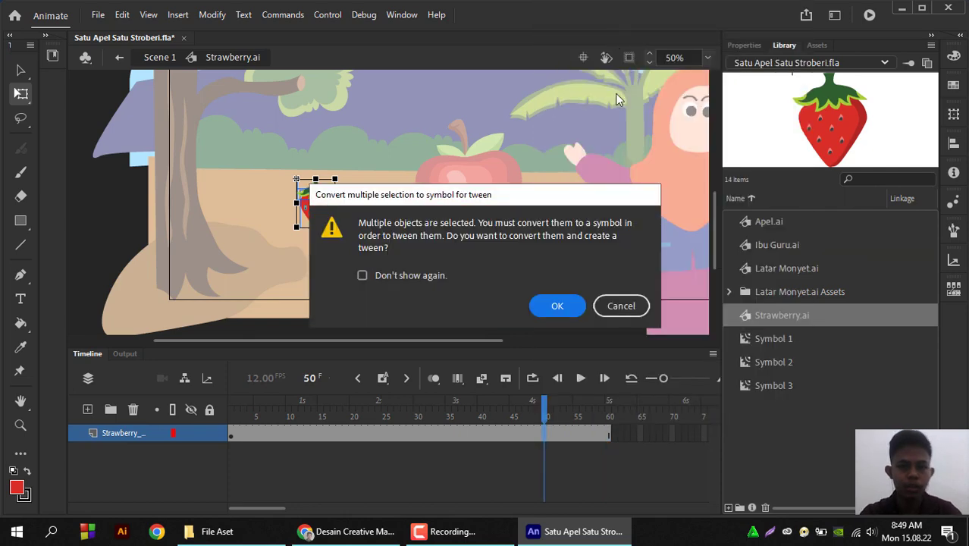
pyautogui.click(572, 302)
# Insert a scale keyframe at frame 30 of the tween and rotate the strawberry slightly clockwise there
pyautogui.moveTo(544, 417); pyautogui.dragTo(418, 424)
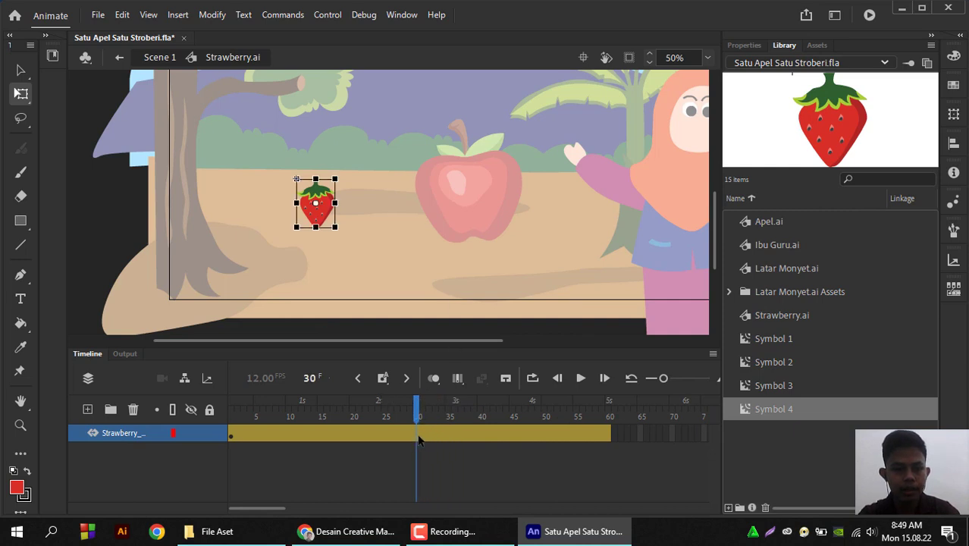
pyautogui.rightClick(419, 439)
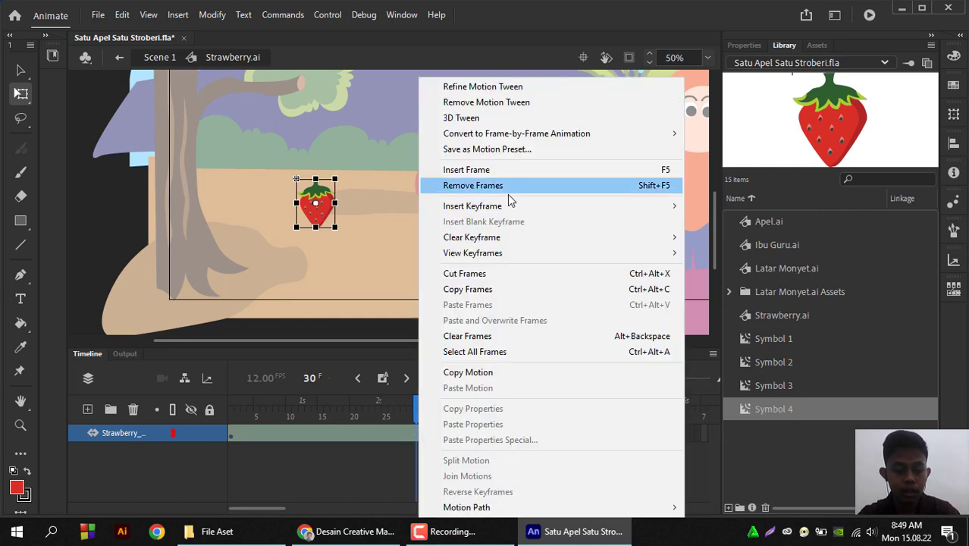
pyautogui.moveTo(639, 205)
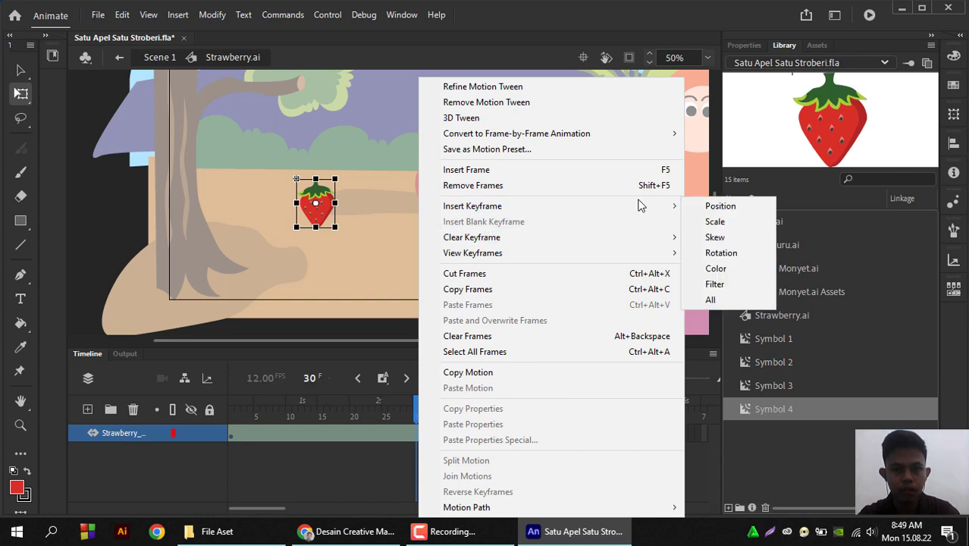
pyautogui.click(749, 224)
pyautogui.moveTo(345, 181); pyautogui.dragTo(358, 191)
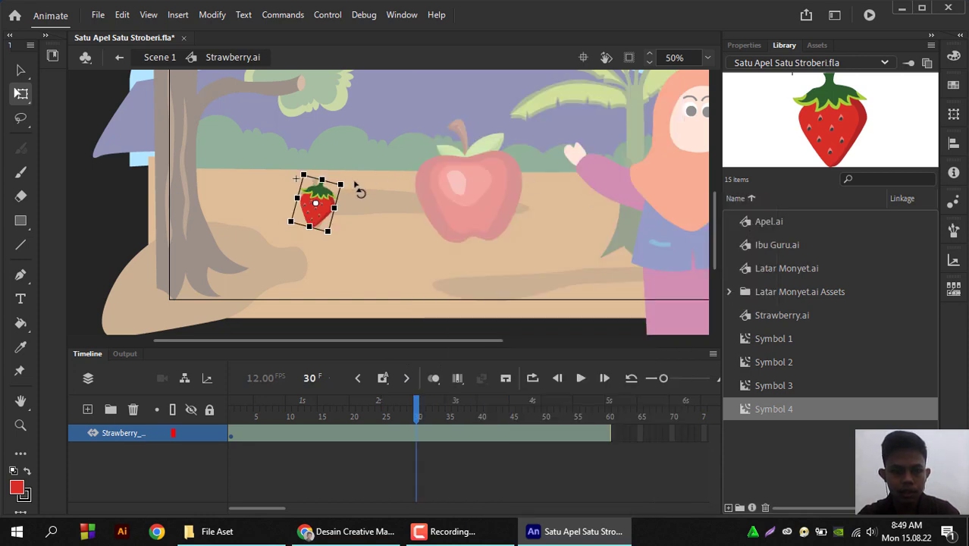
# Rotate the strawberry slightly counterclockwise at frame 60 and return to Scene 1
pyautogui.moveTo(421, 410); pyautogui.dragTo(632, 416)
pyautogui.moveTo(350, 188); pyautogui.dragTo(335, 182)
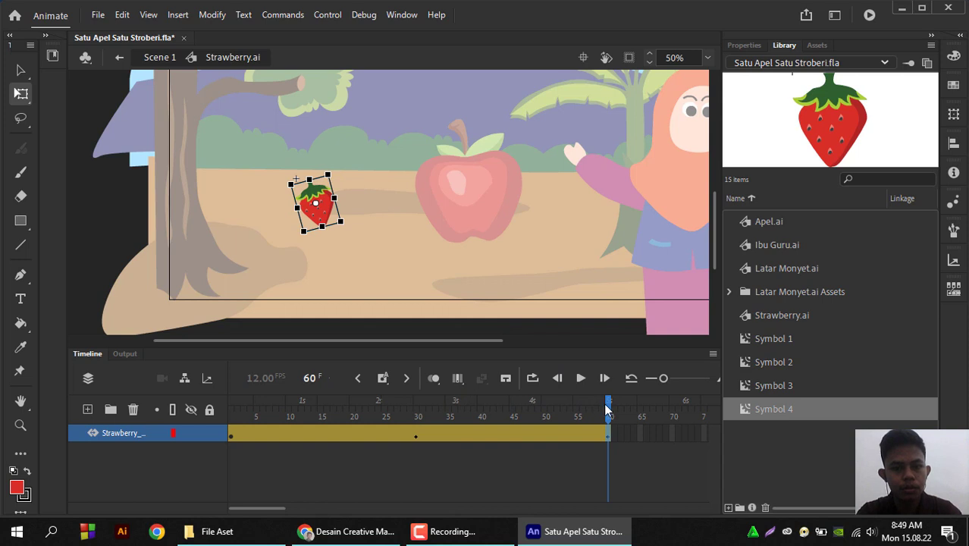
pyautogui.moveTo(607, 409); pyautogui.dragTo(231, 409)
pyautogui.doubleClick(102, 248)
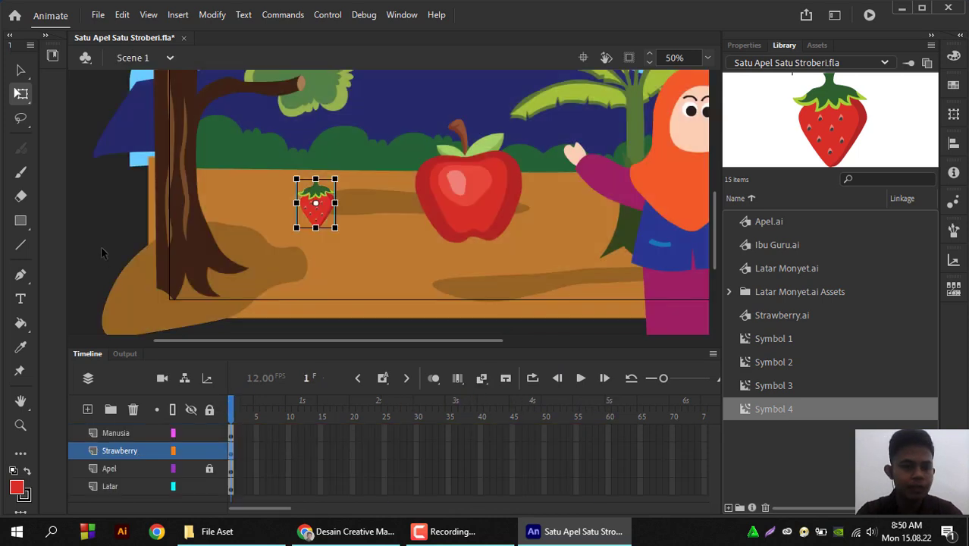
# Open the teacher symbol Ibu Guru.ai on the Manusia layer for editing
pyautogui.click(109, 436)
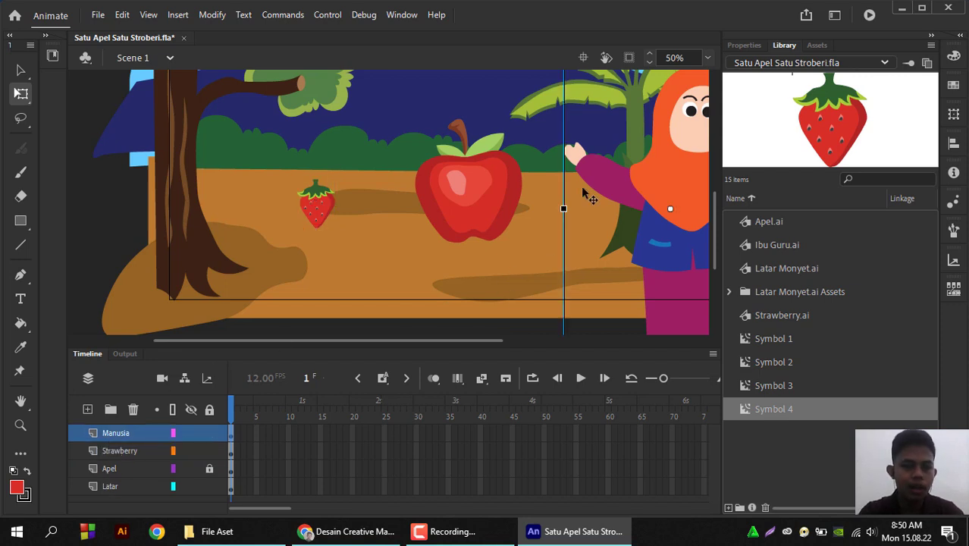
pyautogui.moveTo(584, 198); pyautogui.dragTo(364, 231)
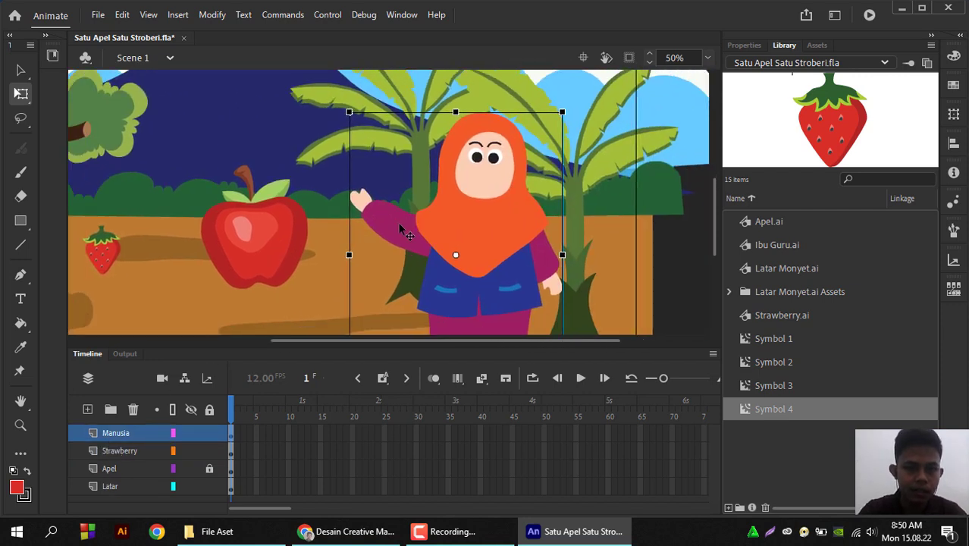
pyautogui.doubleClick(400, 225)
pyautogui.doubleClick(400, 227)
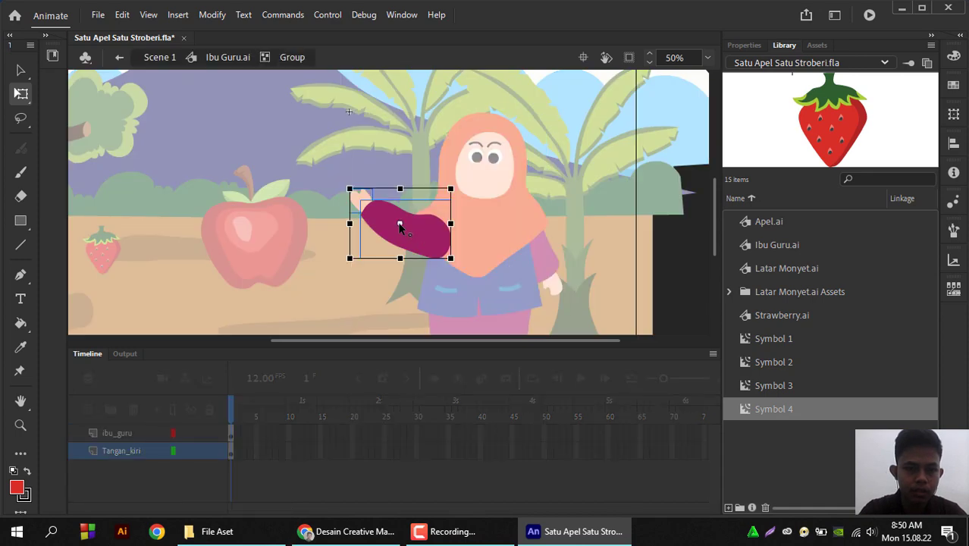
pyautogui.doubleClick(654, 242)
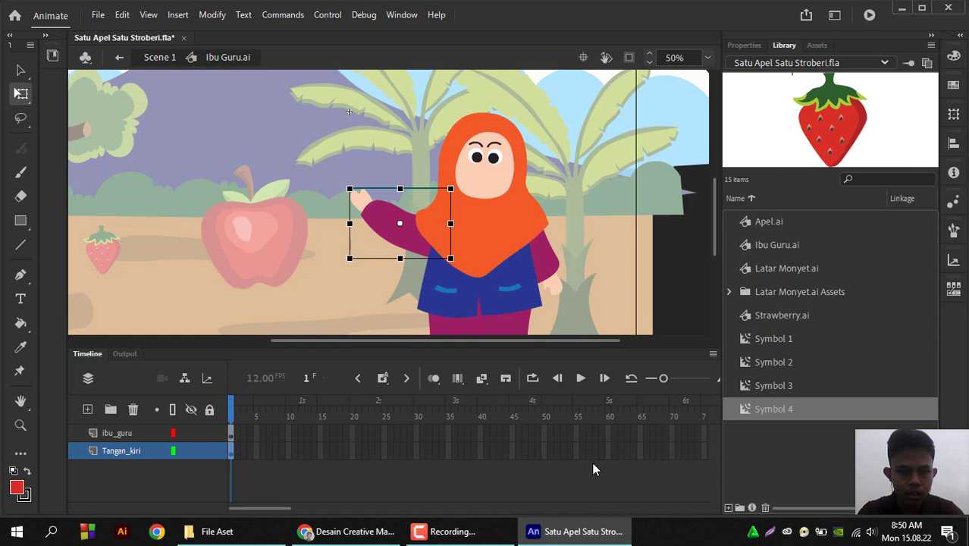
# Extend both the ibu_guru and Tangan_kiri layers to frame 60
pyautogui.click(609, 433)
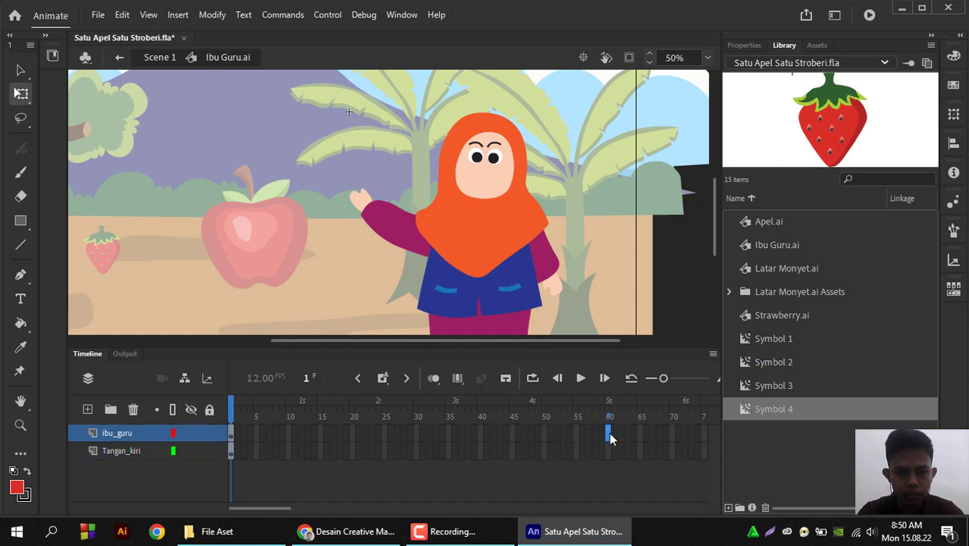
pyautogui.keyDown('shift'); pyautogui.click(608, 450); pyautogui.keyUp('shift')
pyautogui.rightClick(609, 450)
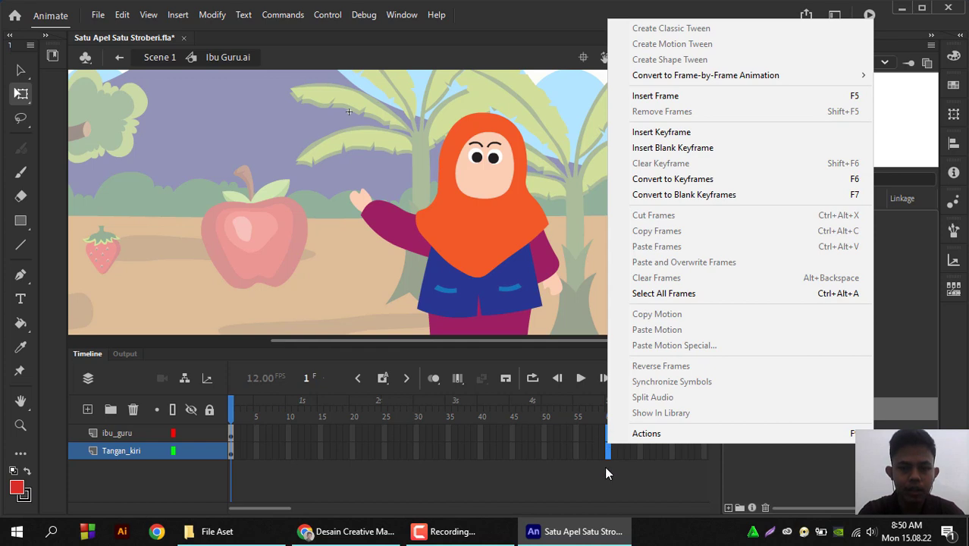
pyautogui.click(656, 96)
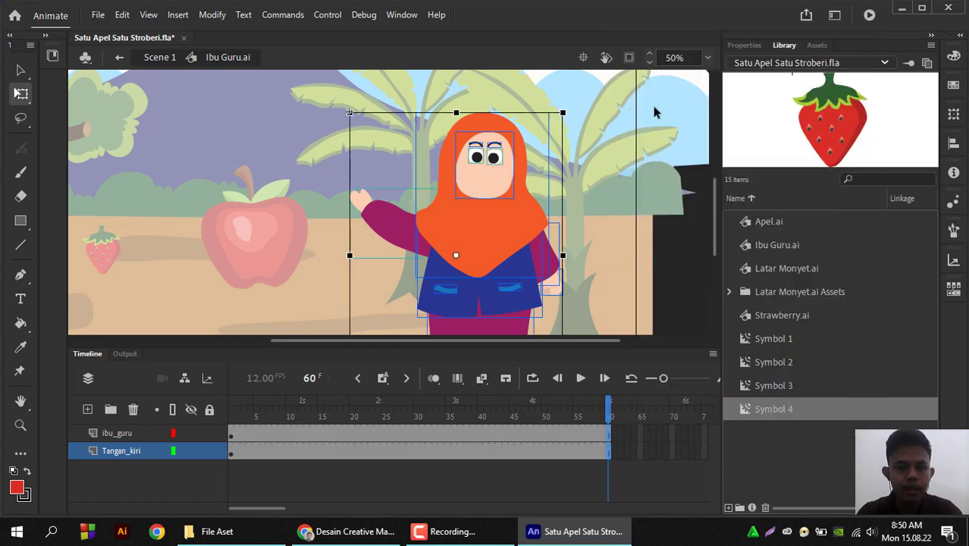
# Create a motion tween on the Tangan_kiri layer, converting the arm to a symbol
pyautogui.click(544, 438)
pyautogui.click(470, 456)
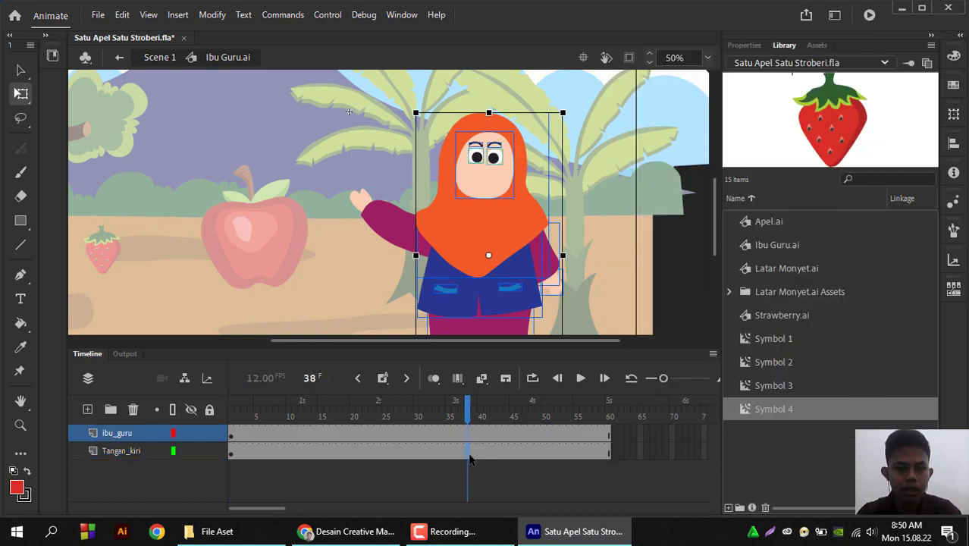
pyautogui.rightClick(469, 458)
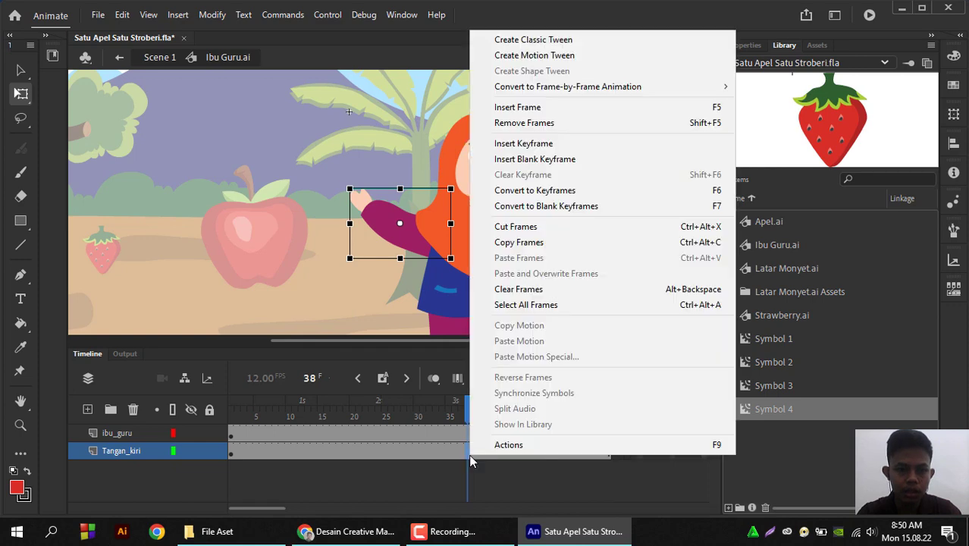
pyautogui.click(515, 57)
pyautogui.click(545, 311)
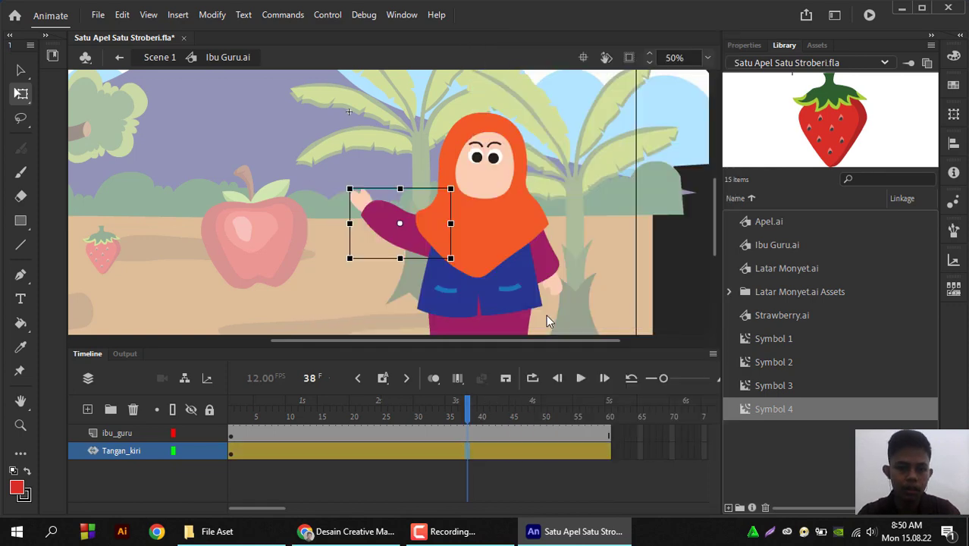
# Insert a keyframe at frame 30 of the arm tween, move the pivot to the shoulder and rotate the arm downward there
pyautogui.moveTo(474, 409); pyautogui.dragTo(415, 436)
pyautogui.rightClick(416, 443)
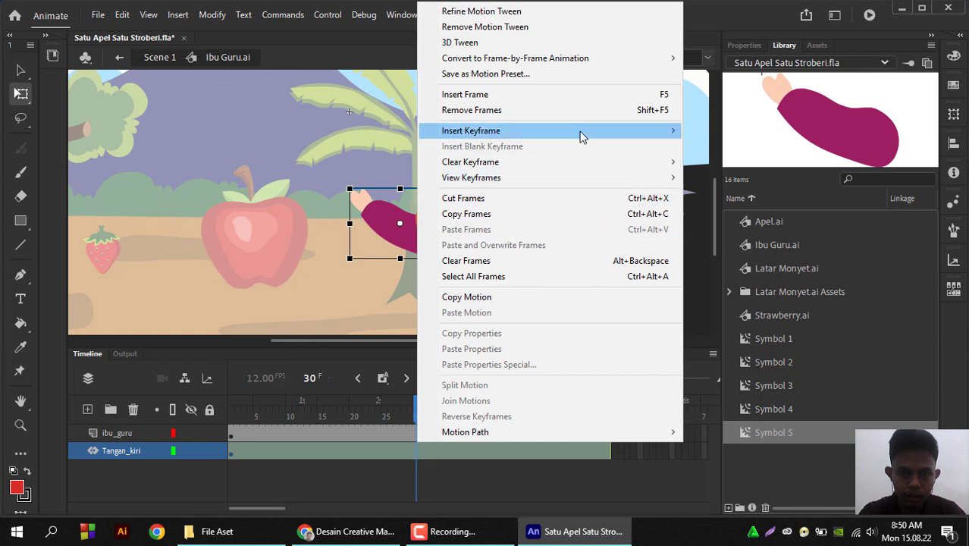
pyautogui.moveTo(580, 134)
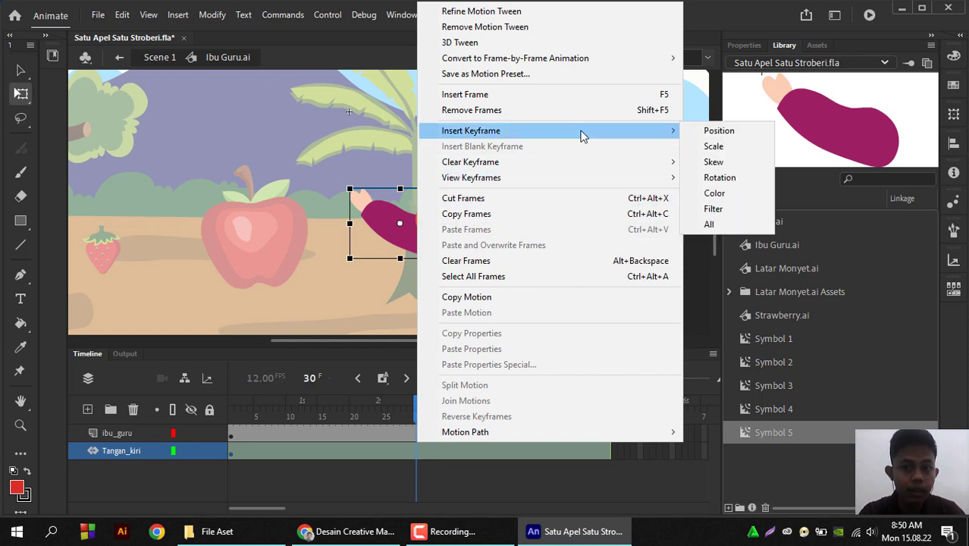
pyautogui.click(721, 155)
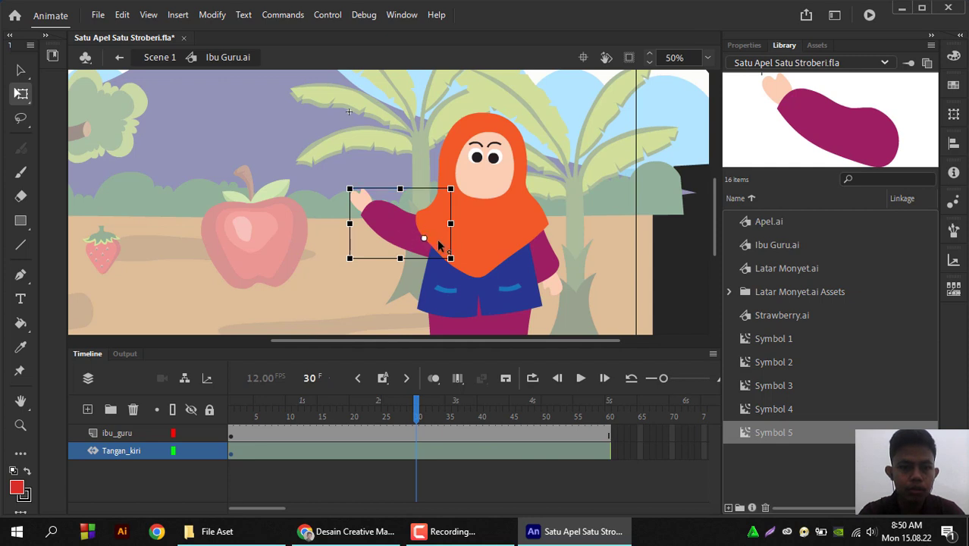
pyautogui.moveTo(439, 244); pyautogui.dragTo(449, 246)
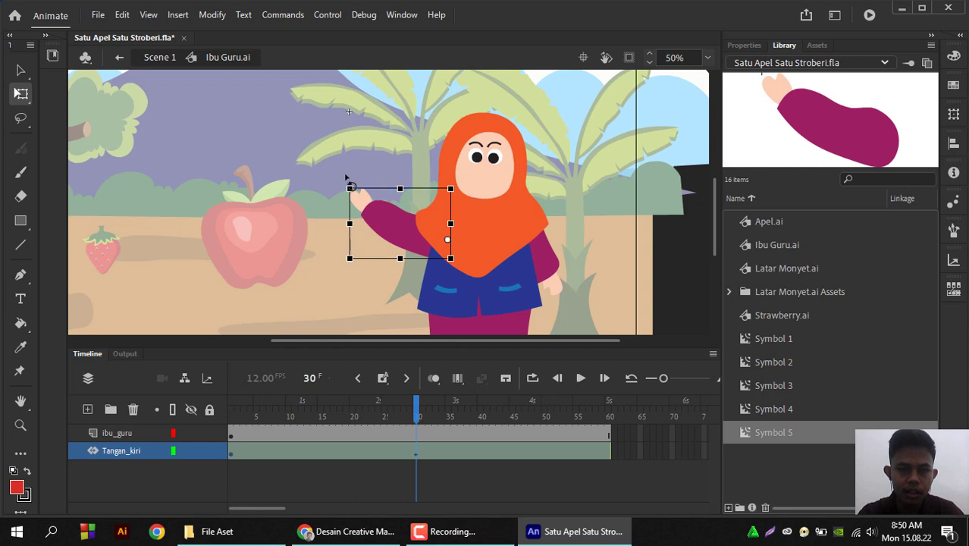
pyautogui.moveTo(346, 177); pyautogui.dragTo(346, 232)
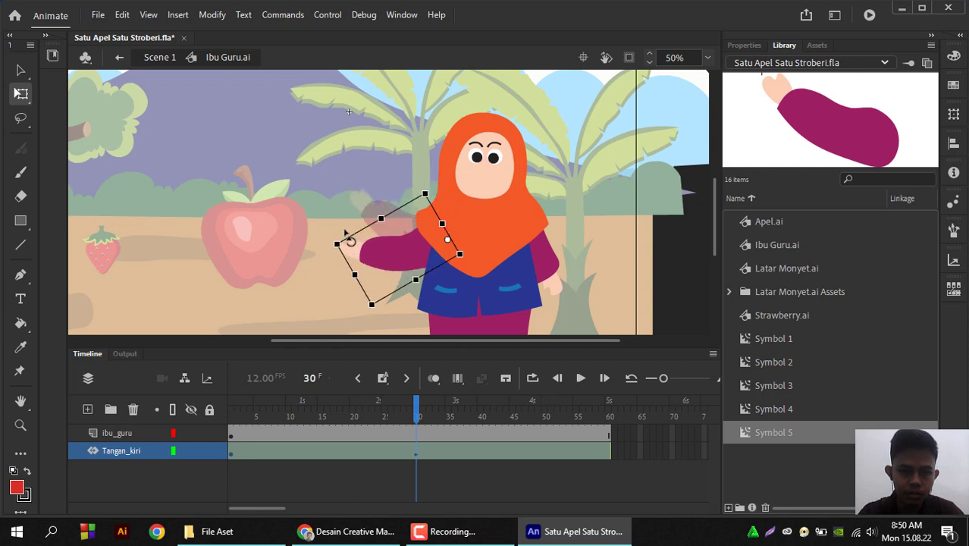
# Rotate the arm back up to its raised pose at frame 60 and return to Scene 1
pyautogui.moveTo(421, 413); pyautogui.dragTo(614, 436)
pyautogui.click(379, 254)
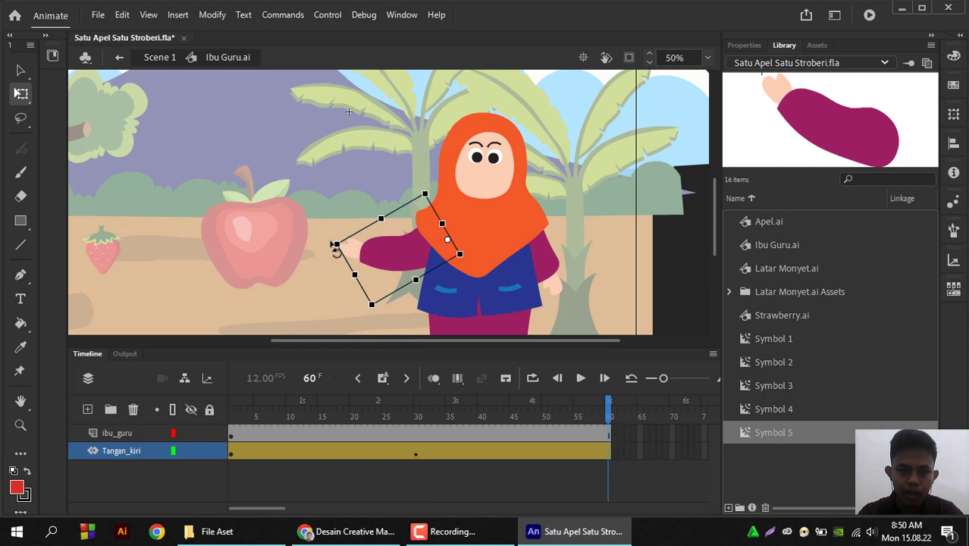
pyautogui.moveTo(323, 231); pyautogui.dragTo(317, 184)
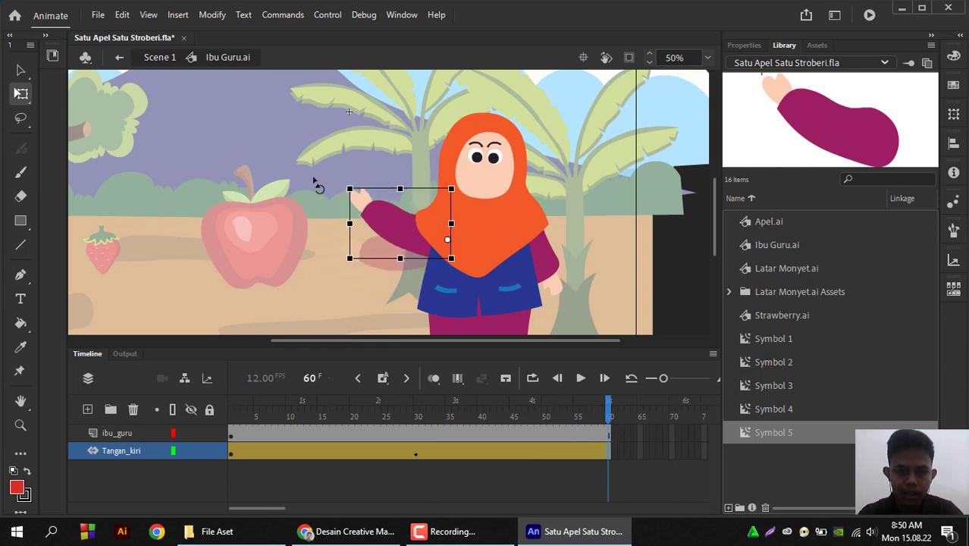
pyautogui.doubleClick(658, 322)
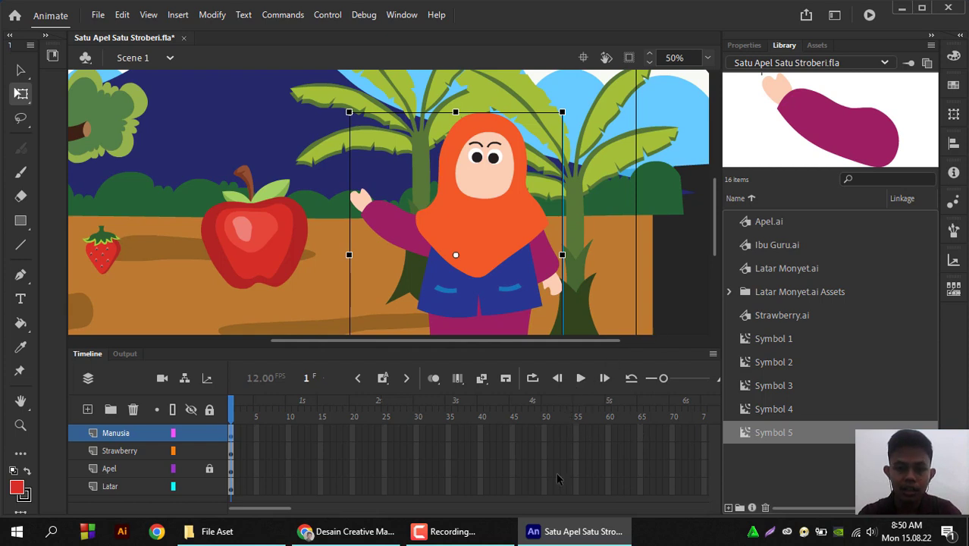
# Extend the Manusia, Strawberry, Apel and Latar layers to frame 120
pyautogui.hscroll(5, 306, 514)
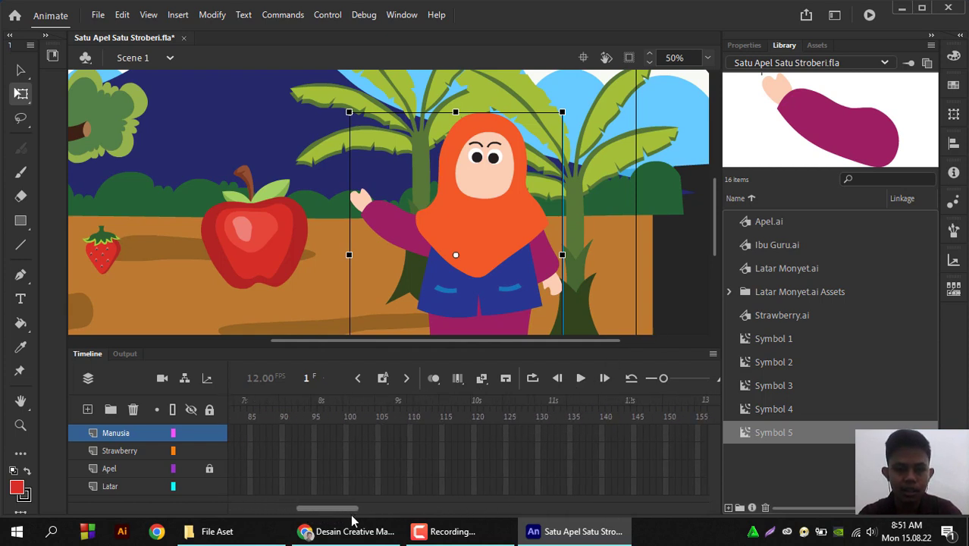
pyautogui.click(472, 433)
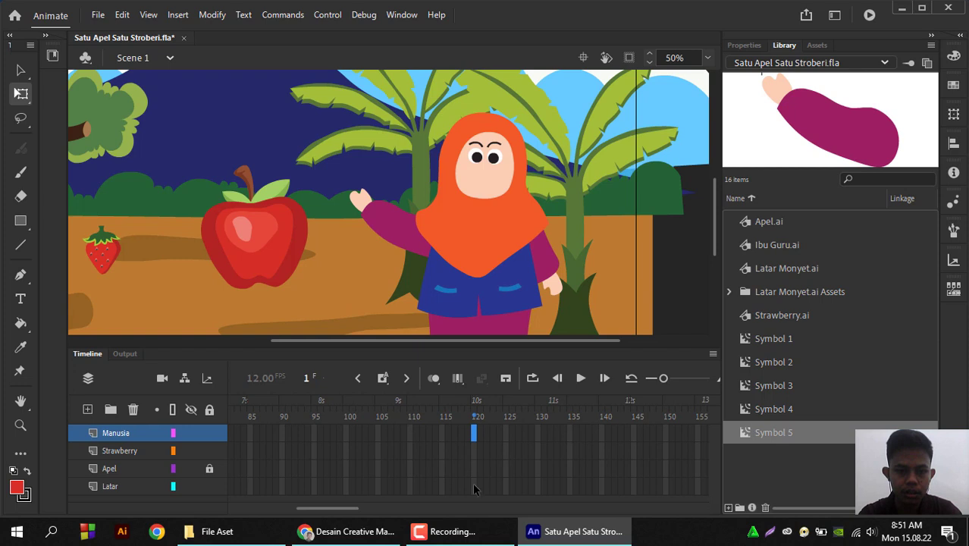
pyautogui.hscroll(2, 473, 485)
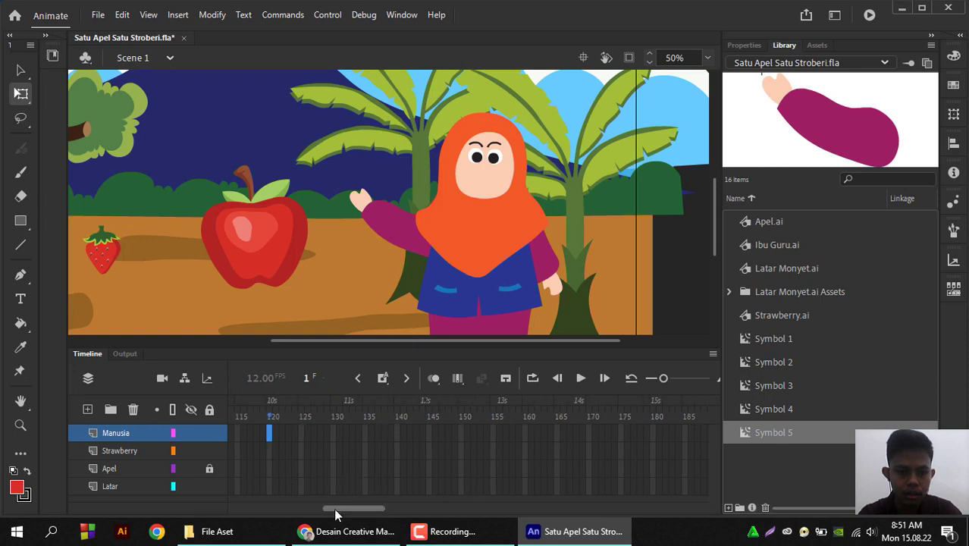
pyautogui.moveTo(335, 510); pyautogui.dragTo(309, 510)
pyautogui.keyDown('shift'); pyautogui.click(482, 487); pyautogui.keyUp('shift')
pyautogui.rightClick(482, 487)
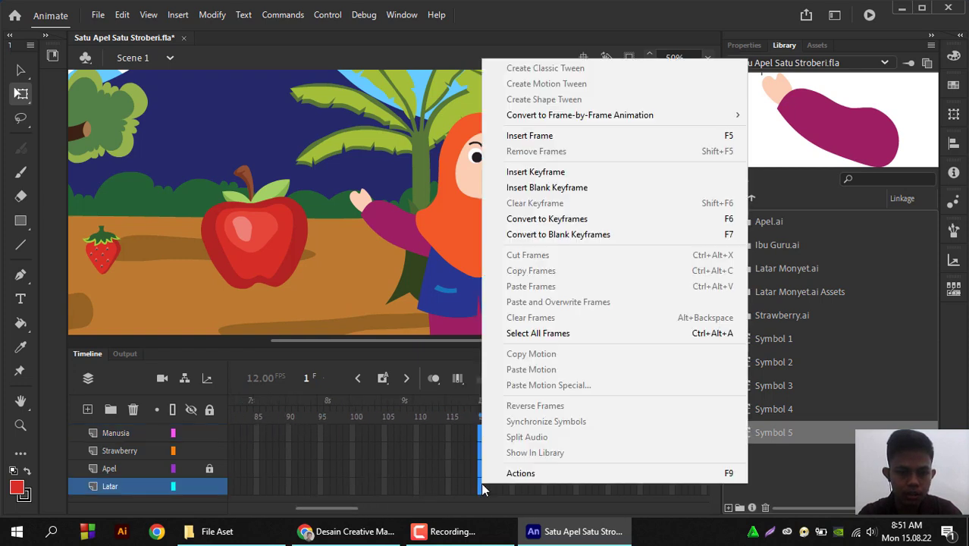
pyautogui.click(522, 135)
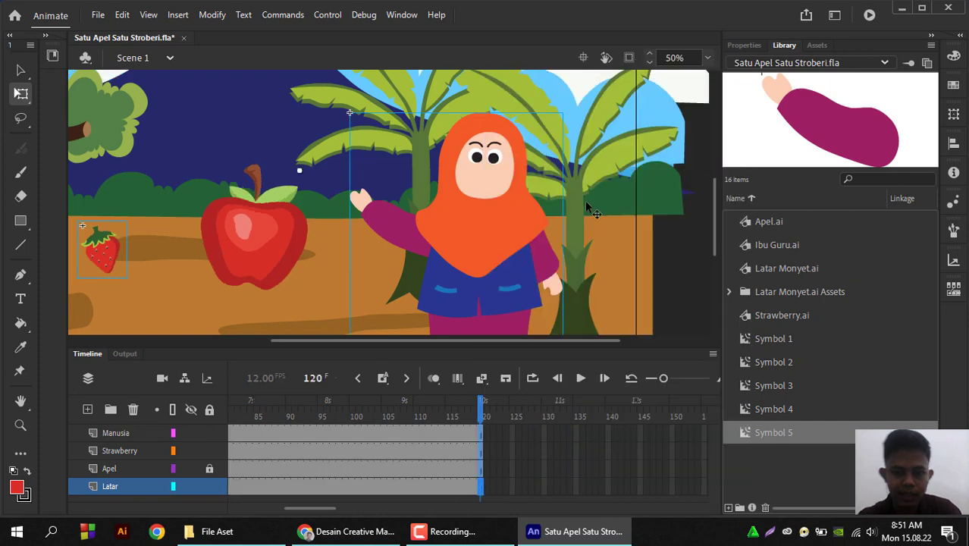
# Fit the whole scene in view and play the animation to check the motion
pyautogui.hotkey('ctrl', '-')
pyautogui.moveTo(482, 209); pyautogui.dragTo(525, 236)
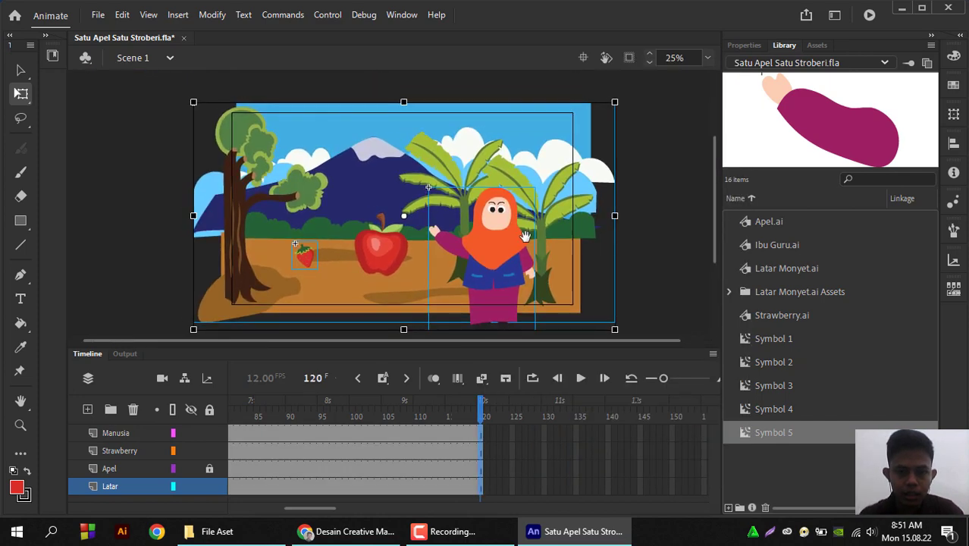
pyautogui.hotkey('ctrl', '=')
pyautogui.hotkey('ctrl', '-')
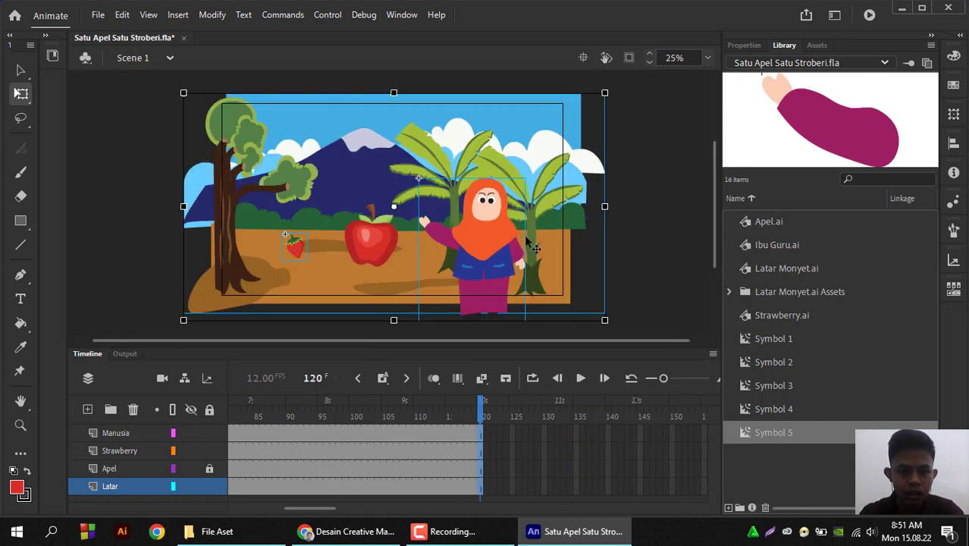
pyautogui.scroll(3, 526, 241)
pyautogui.scroll(-1, 526, 241)
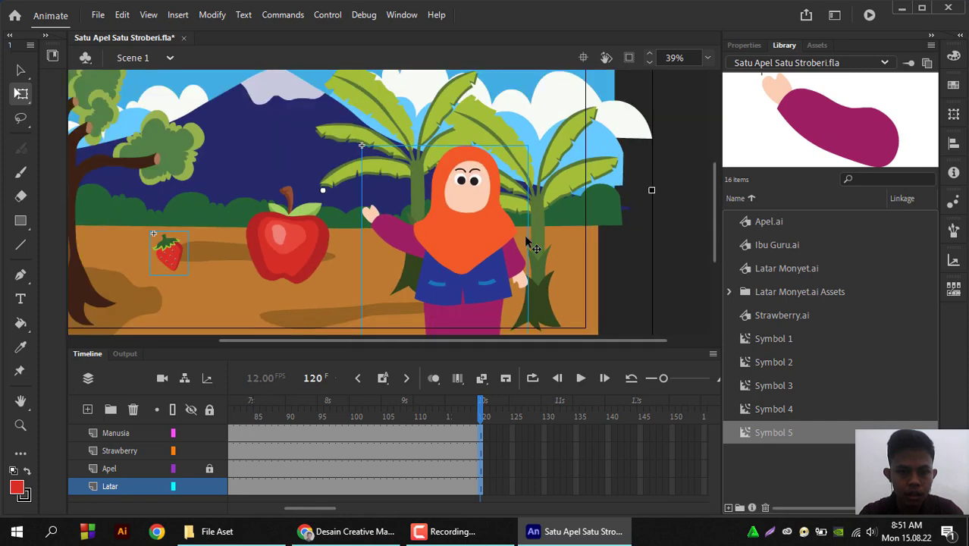
pyautogui.scroll(-4, 526, 240)
pyautogui.scroll(2, 527, 240)
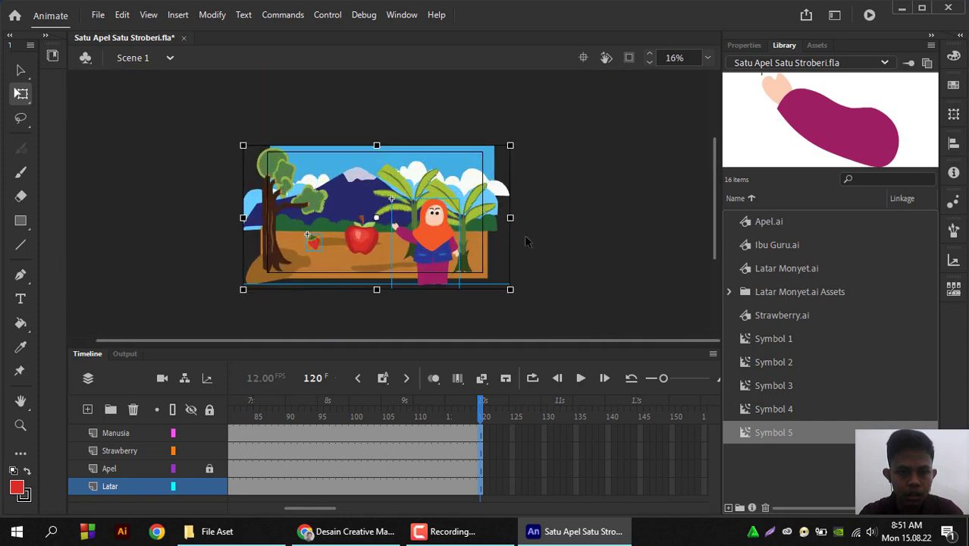
pyautogui.scroll(1, 527, 241)
pyautogui.moveTo(414, 237); pyautogui.dragTo(441, 245)
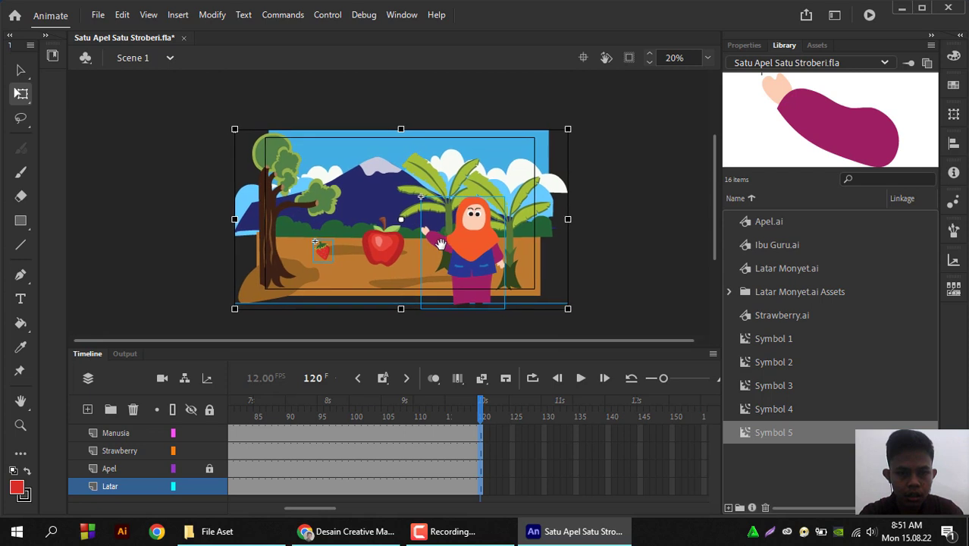
pyautogui.scroll(1, 440, 245)
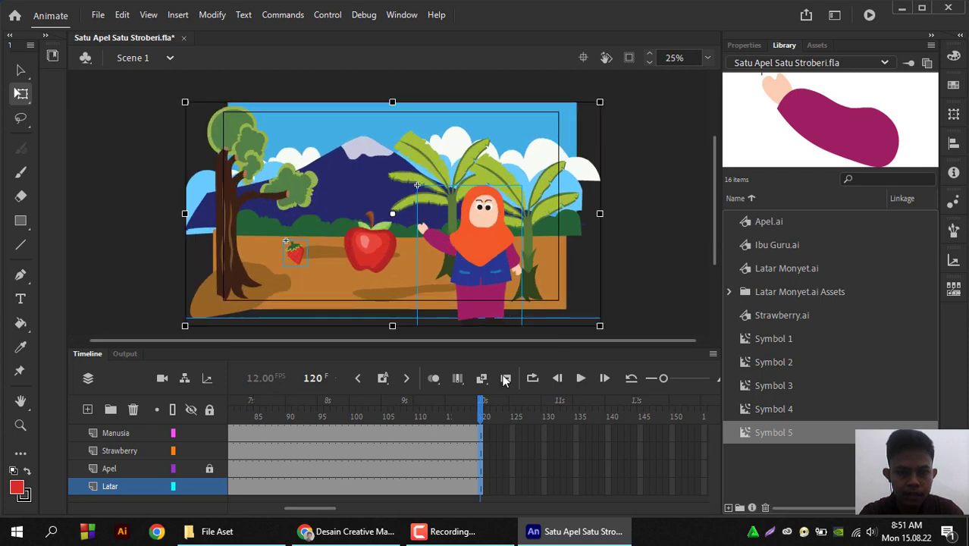
pyautogui.press('Return')
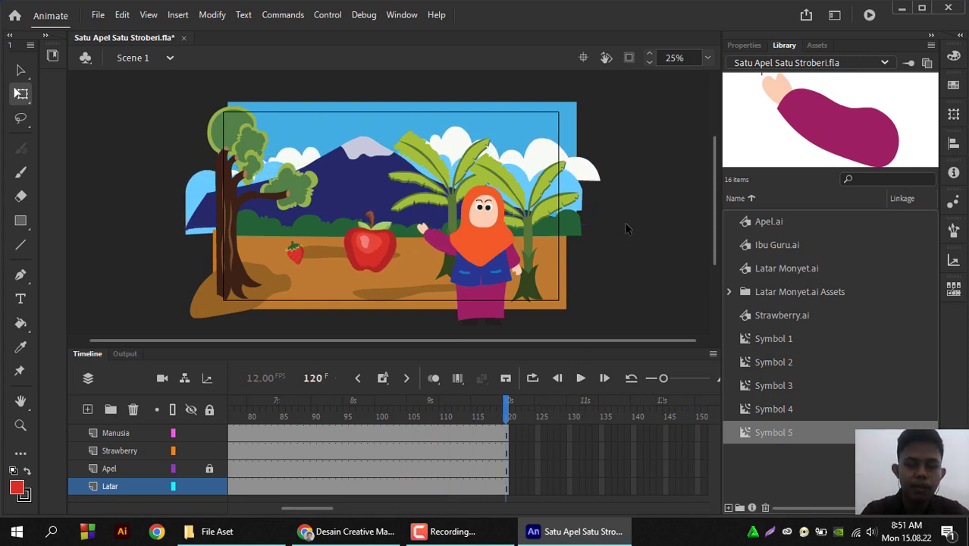
pyautogui.click(447, 535)
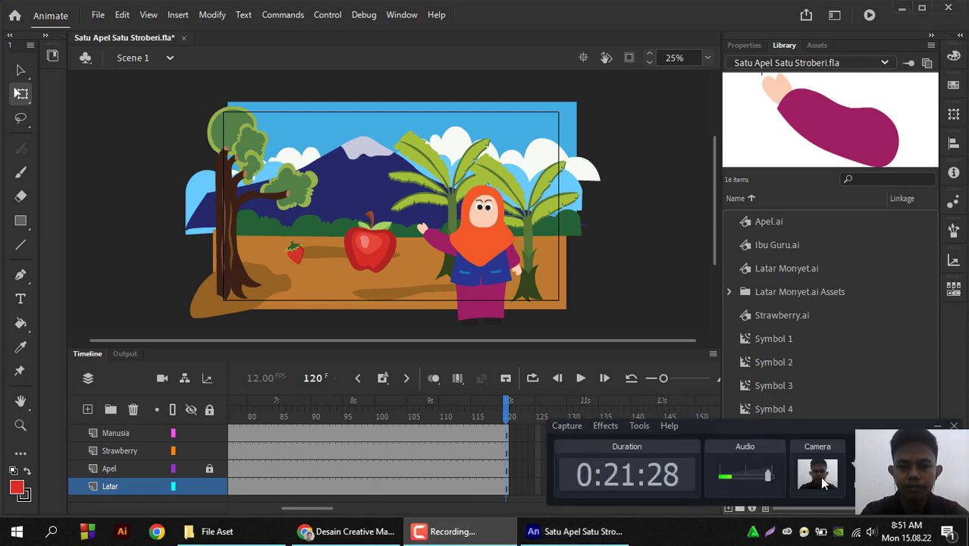